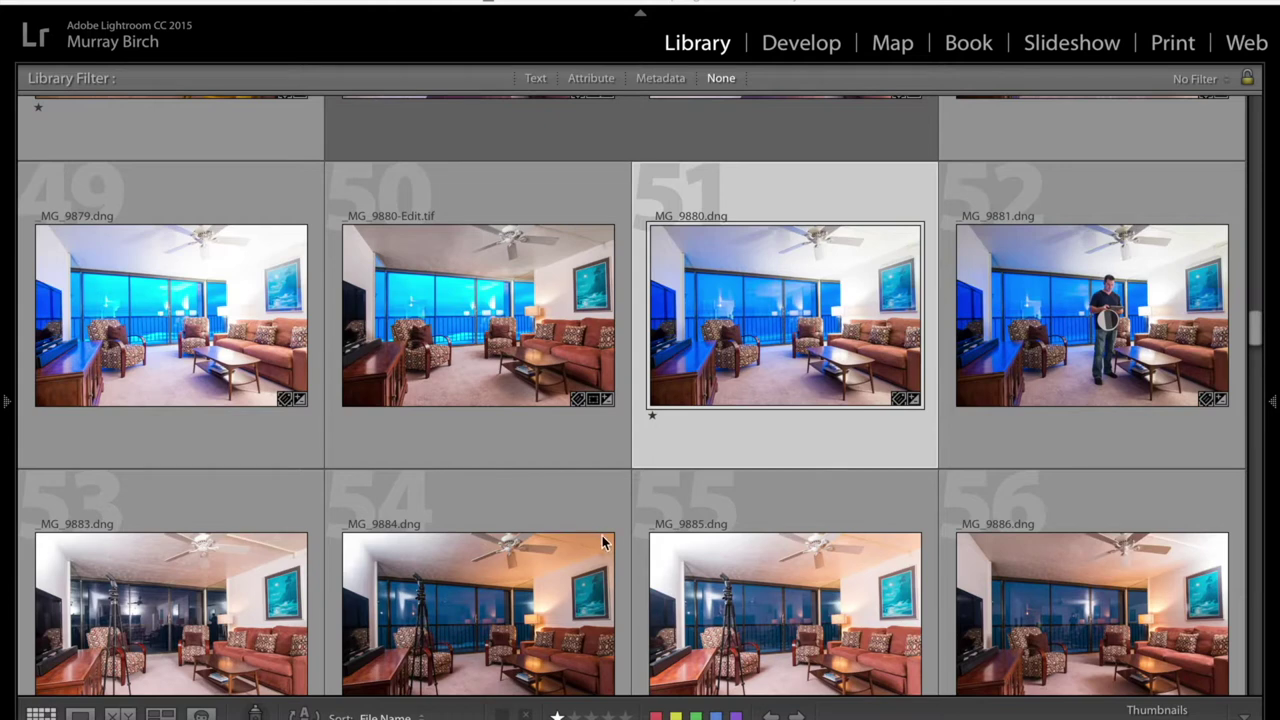
# View the _MG_9880 flash shot large in the Develop module
pyautogui.scroll(-1, 655, 510)
pyautogui.scroll(-1, 655, 510)
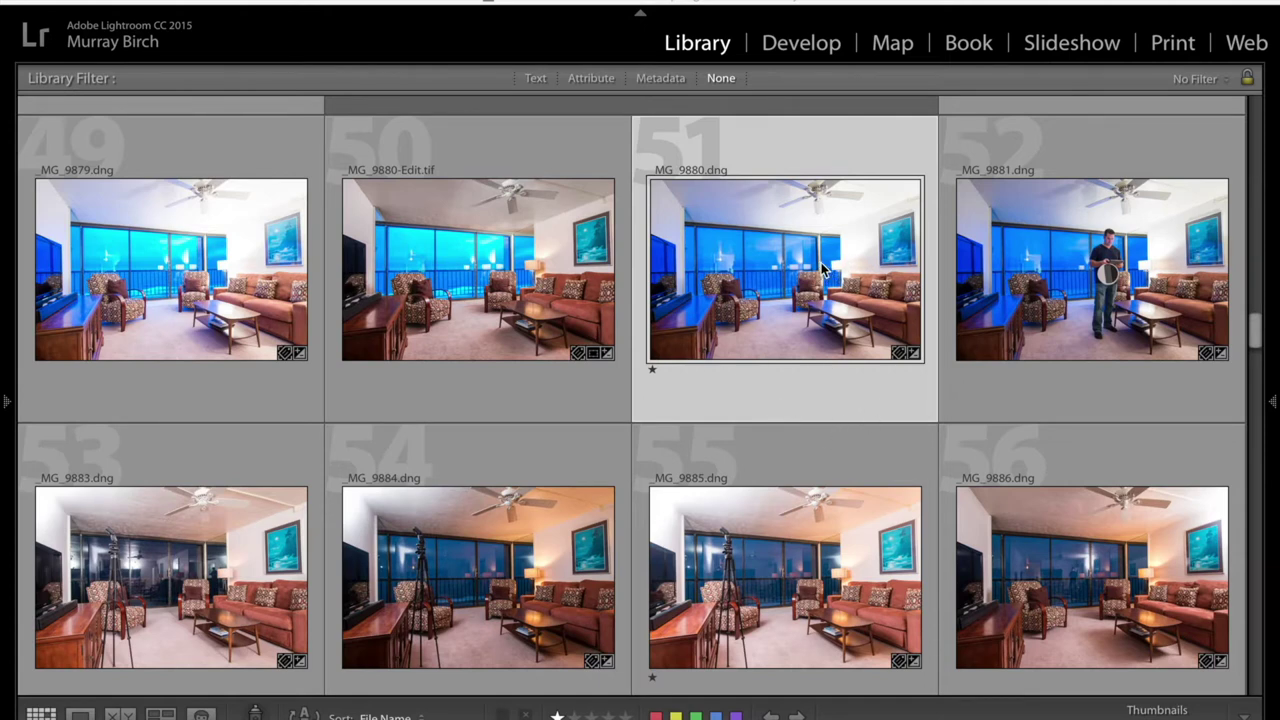
pyautogui.moveTo(795, 282)
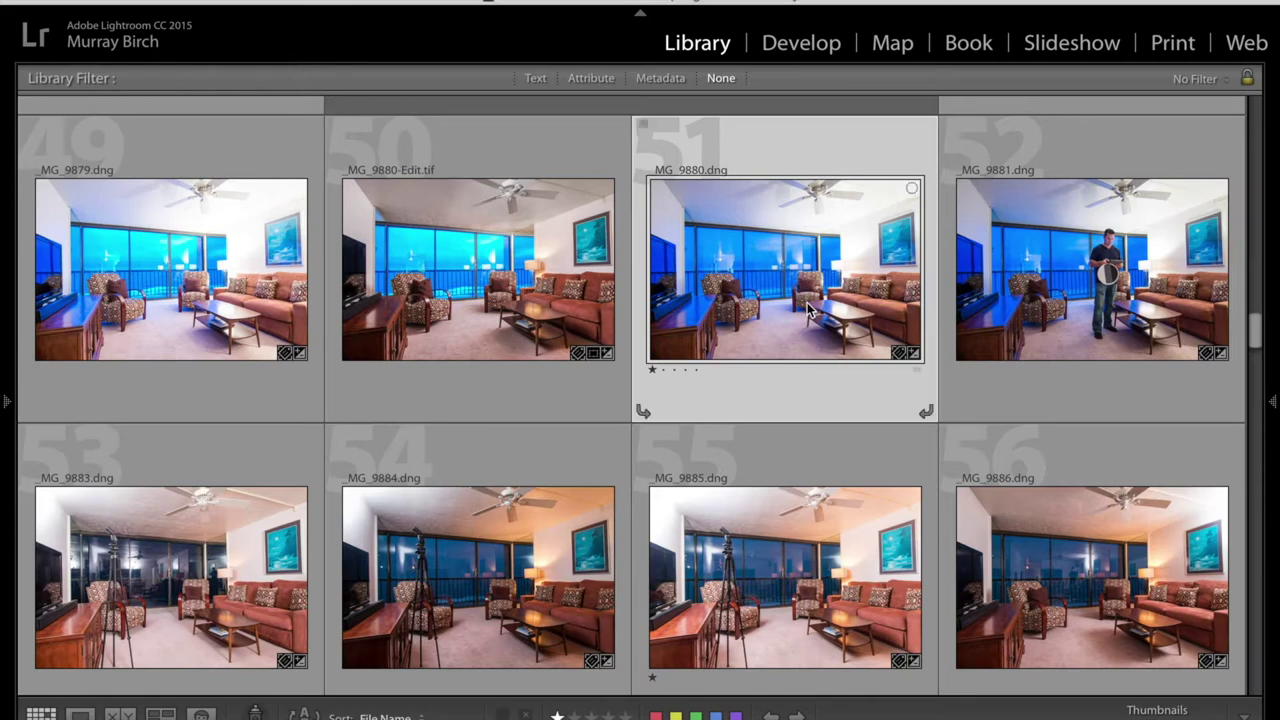
pyautogui.press('d')
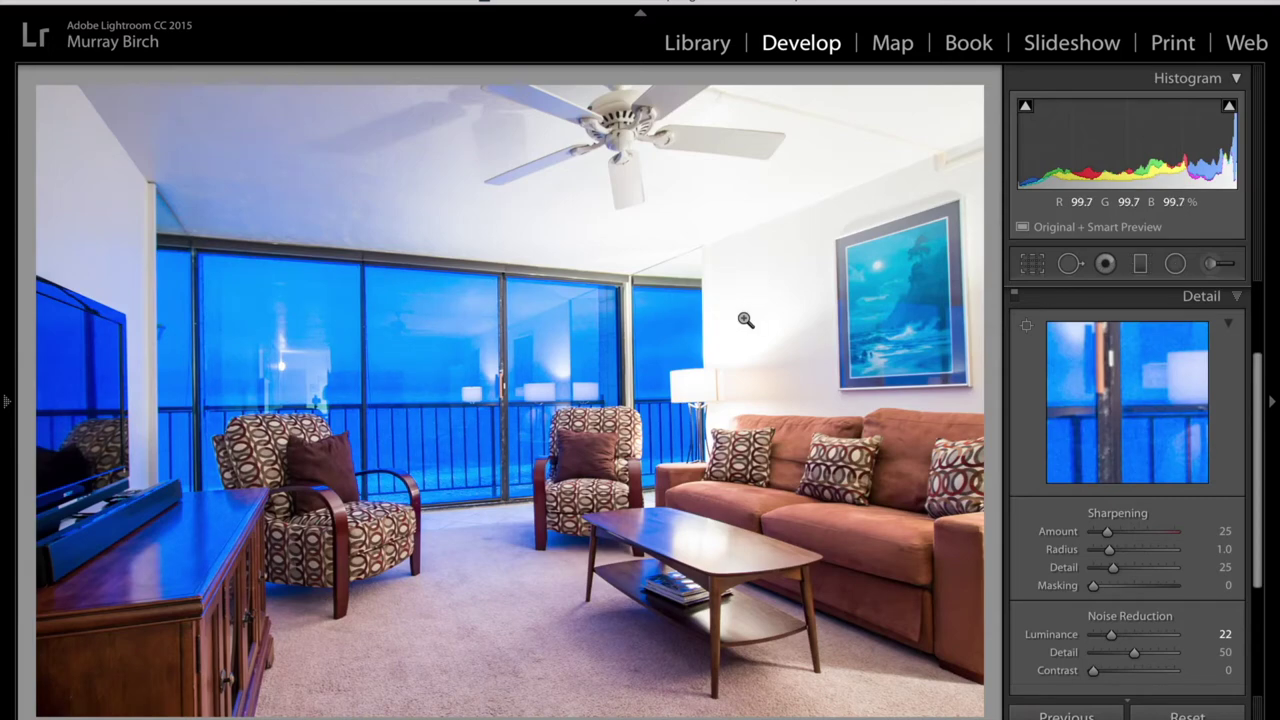
# Back in the Library grid, select the ambient exposure _MG_9885
pyautogui.press('g')
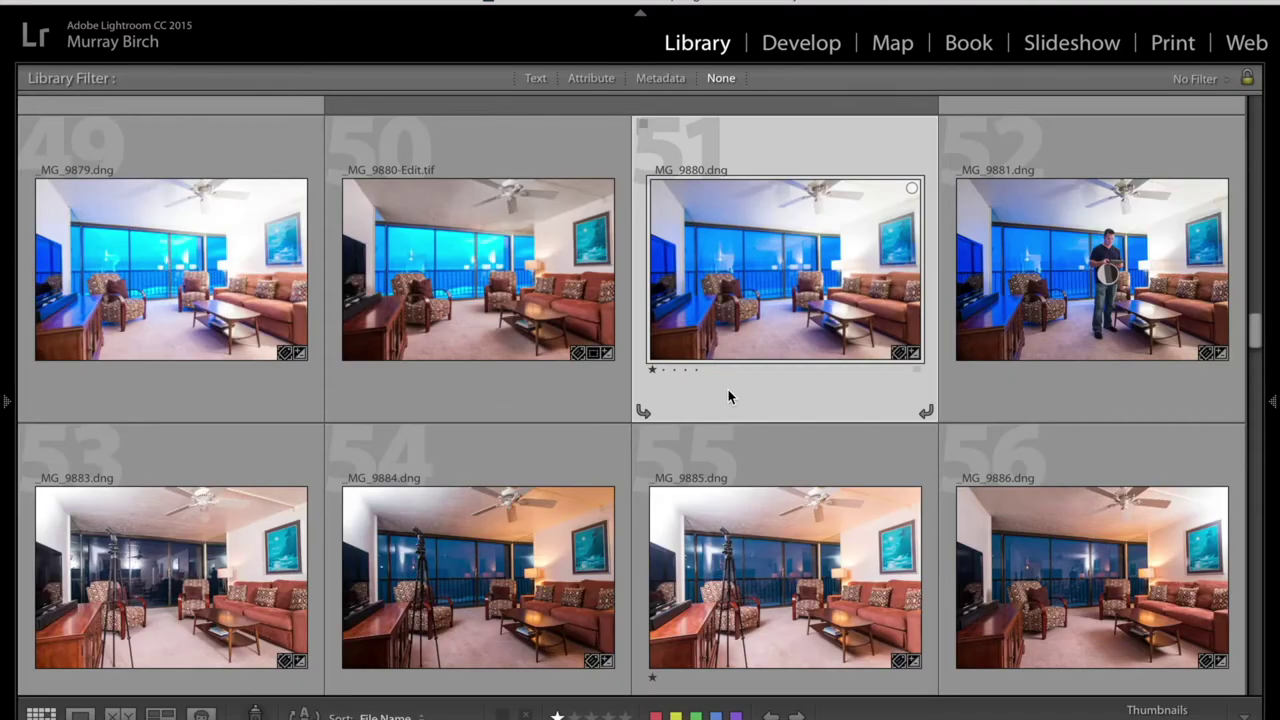
pyautogui.click(1104, 290)
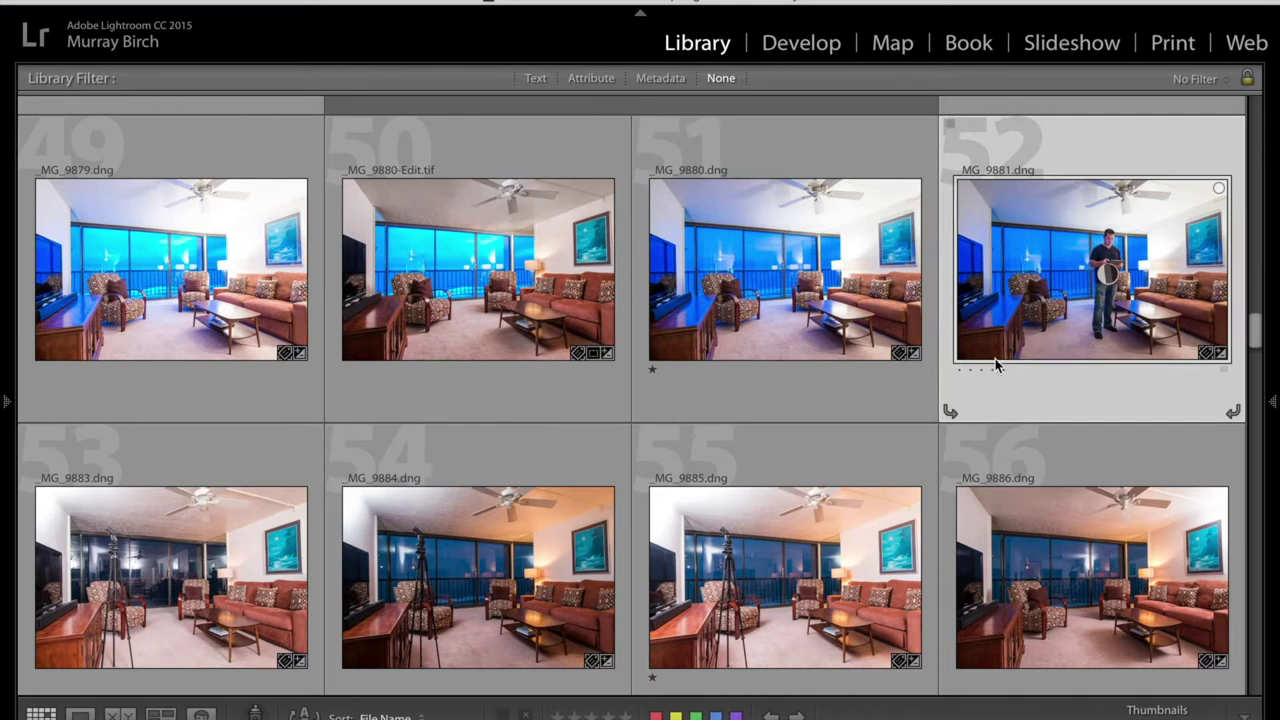
pyautogui.scroll(-1, 520, 569)
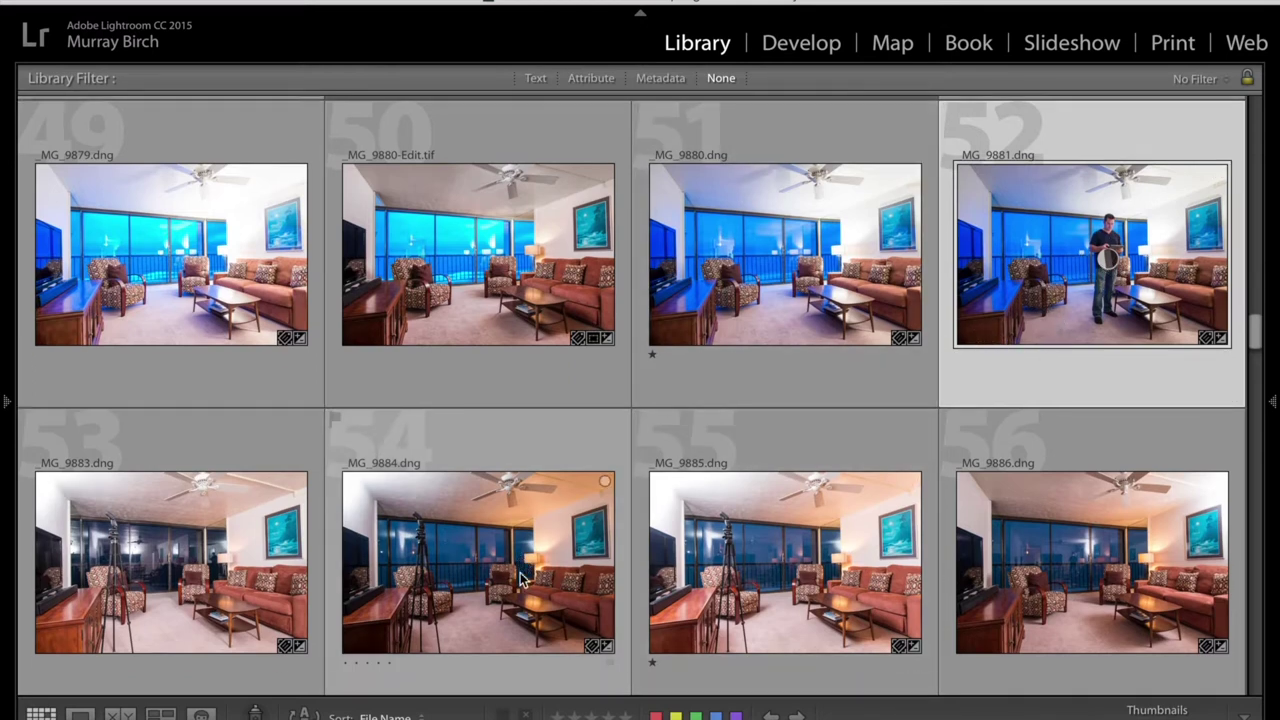
pyautogui.scroll(-1, 547, 547)
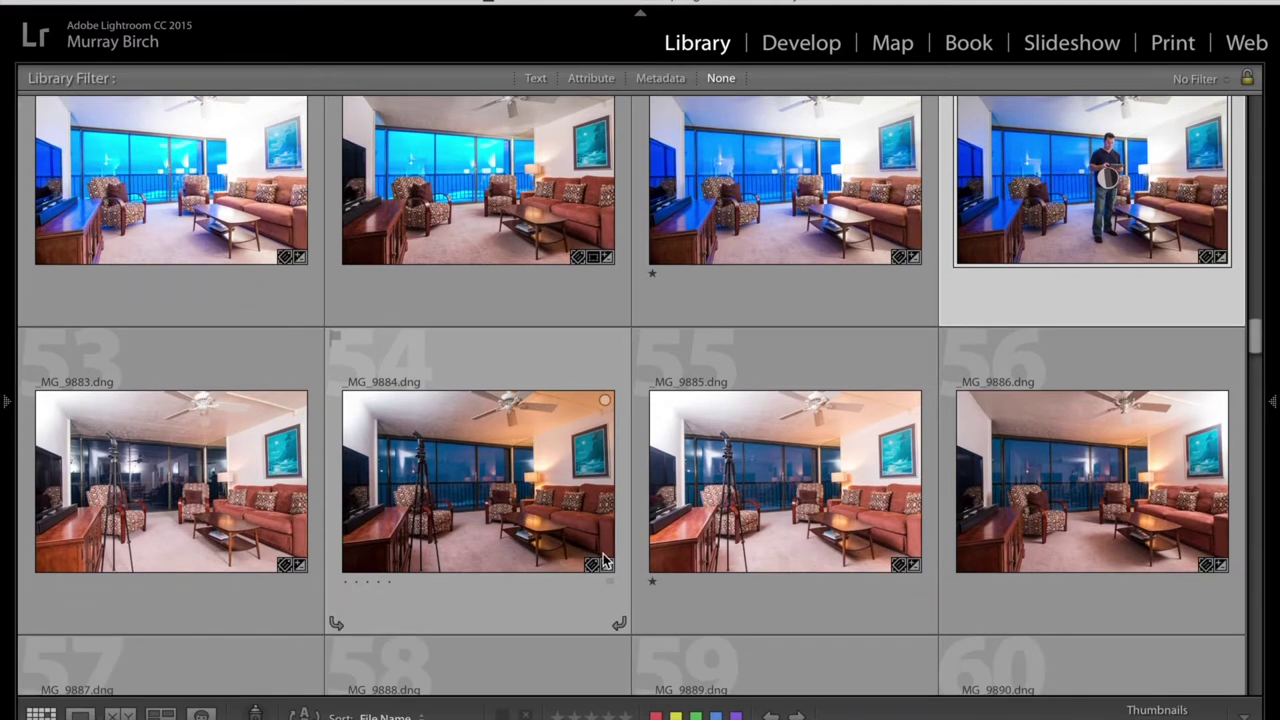
pyautogui.click(822, 363)
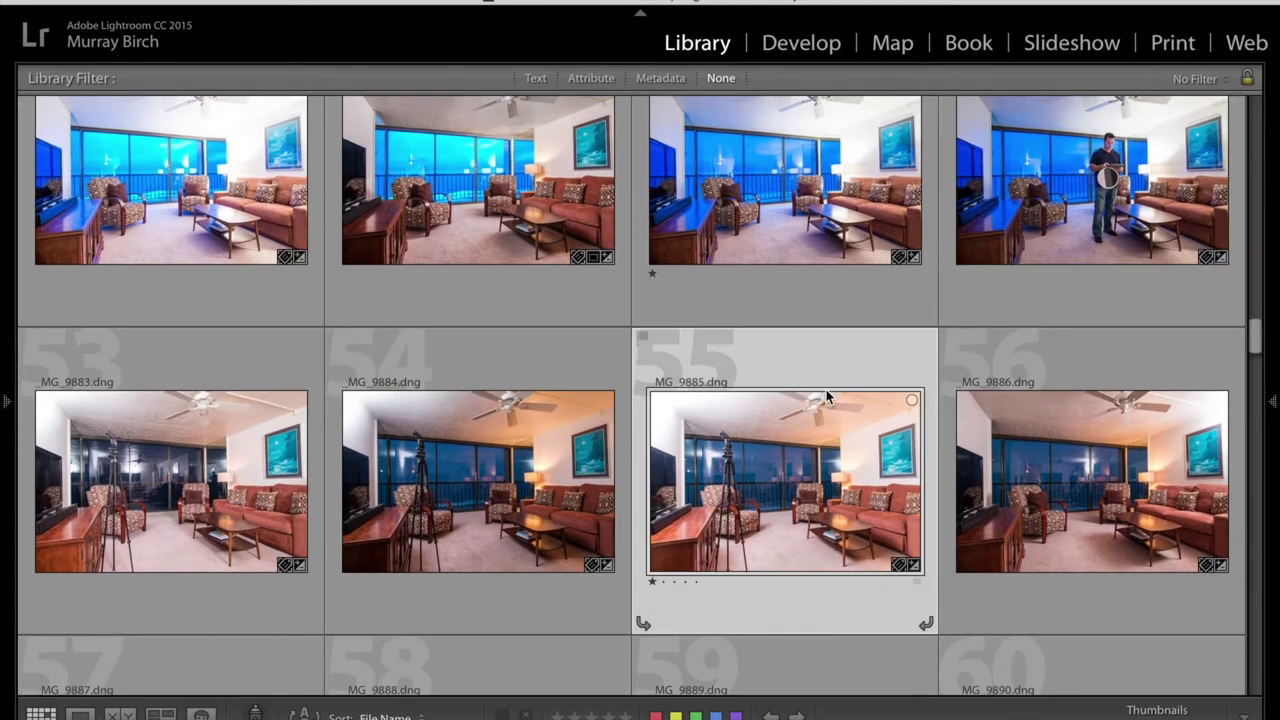
# Compare the exposure details of _MG_9885 and _MG_9880 with the info overlay, then return to the grid
pyautogui.press('d')
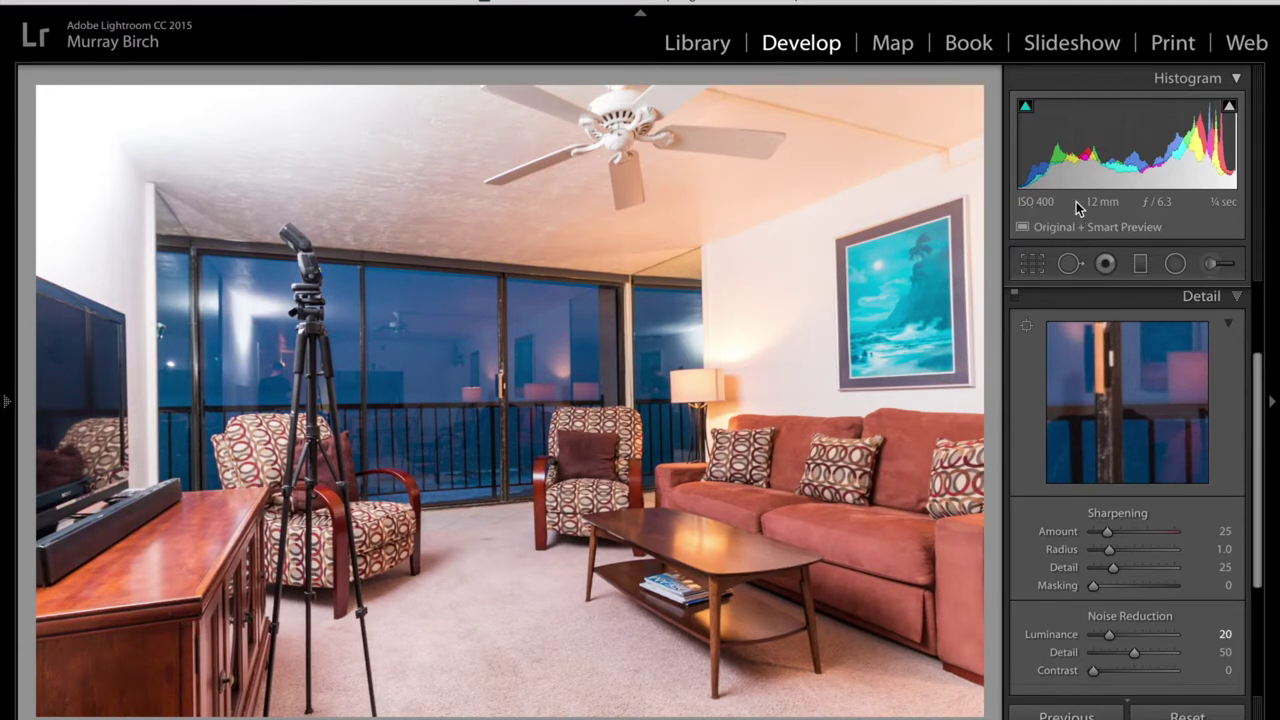
pyautogui.press('i')
pyautogui.press('i')
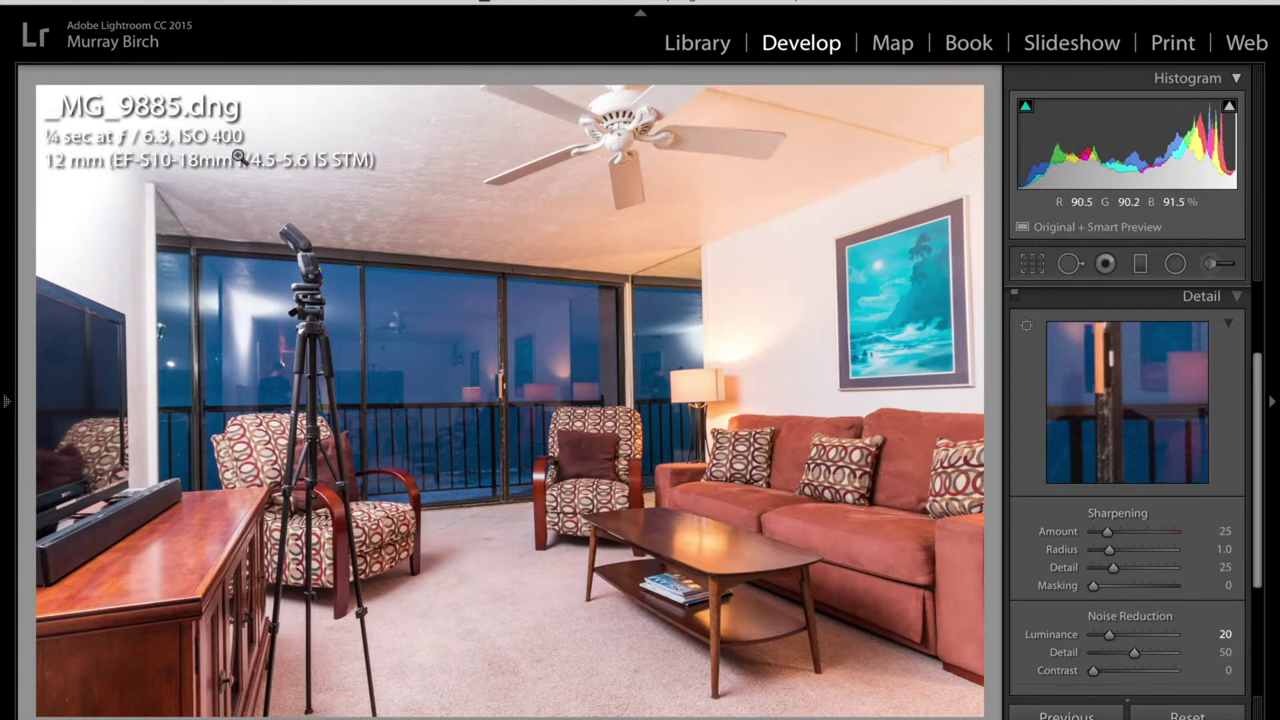
pyautogui.hotkey('ctrl', 'shift', 'r')
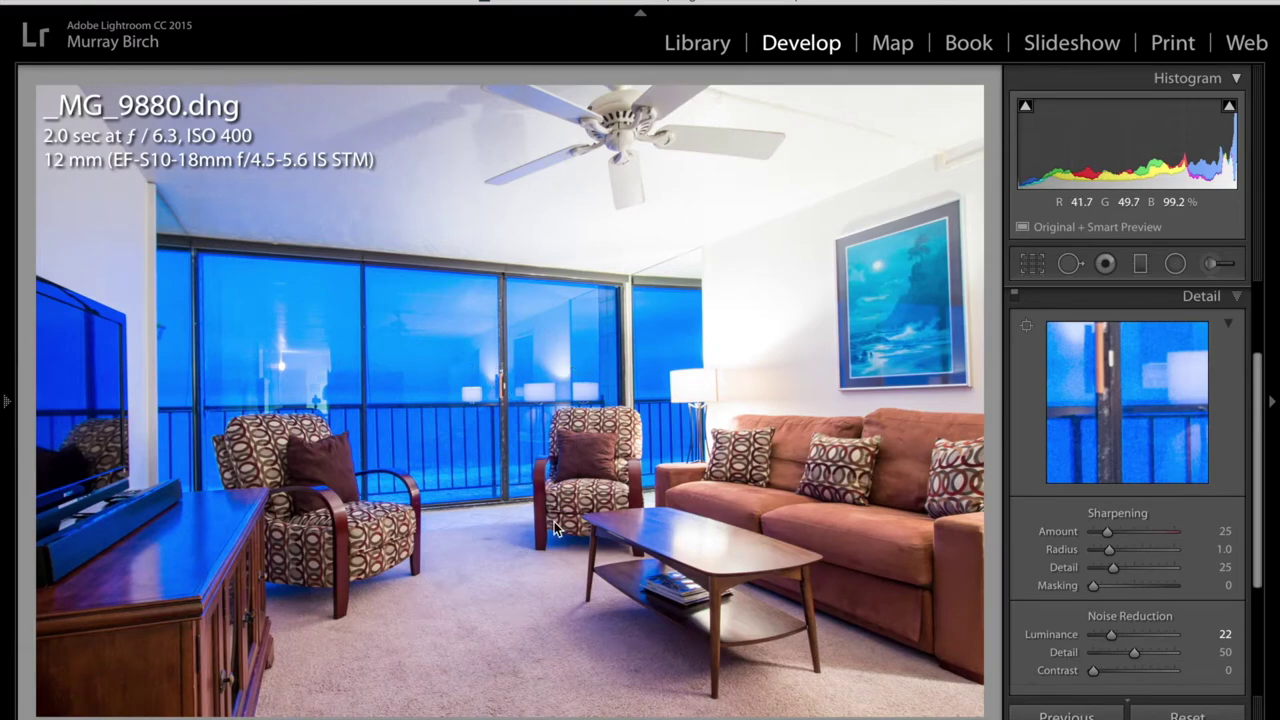
pyautogui.press('g')
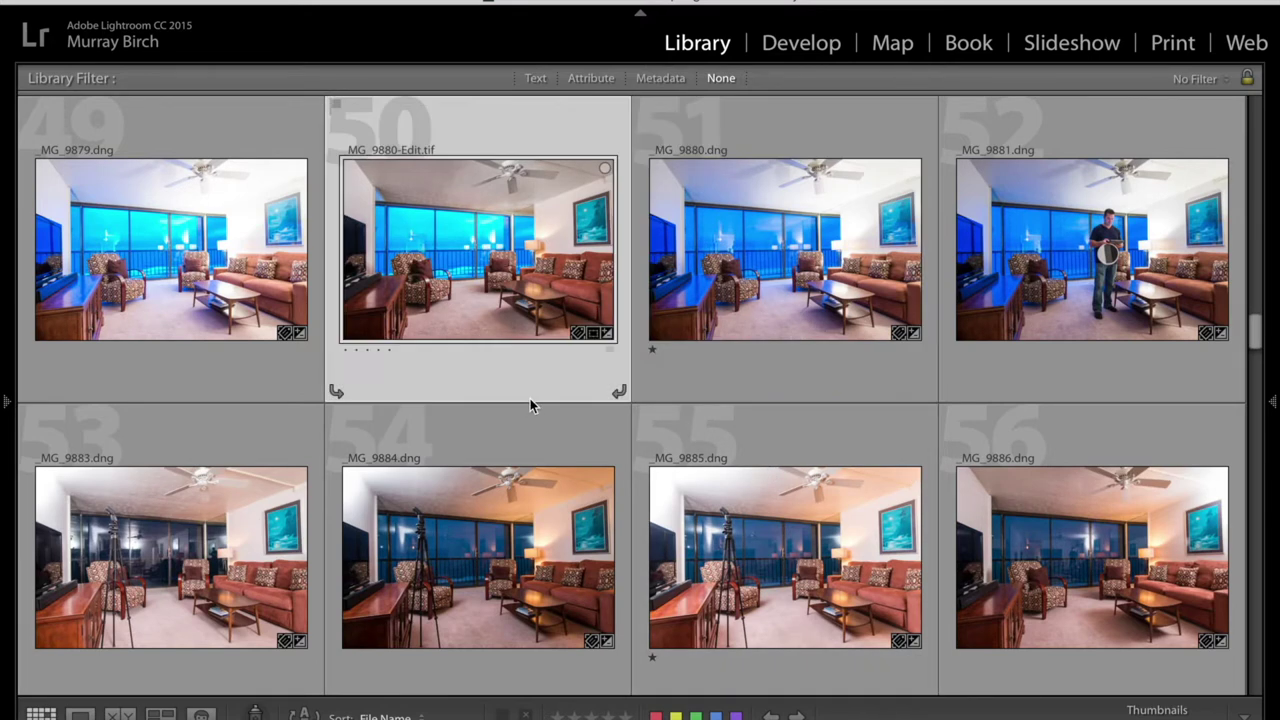
pyautogui.press('d')
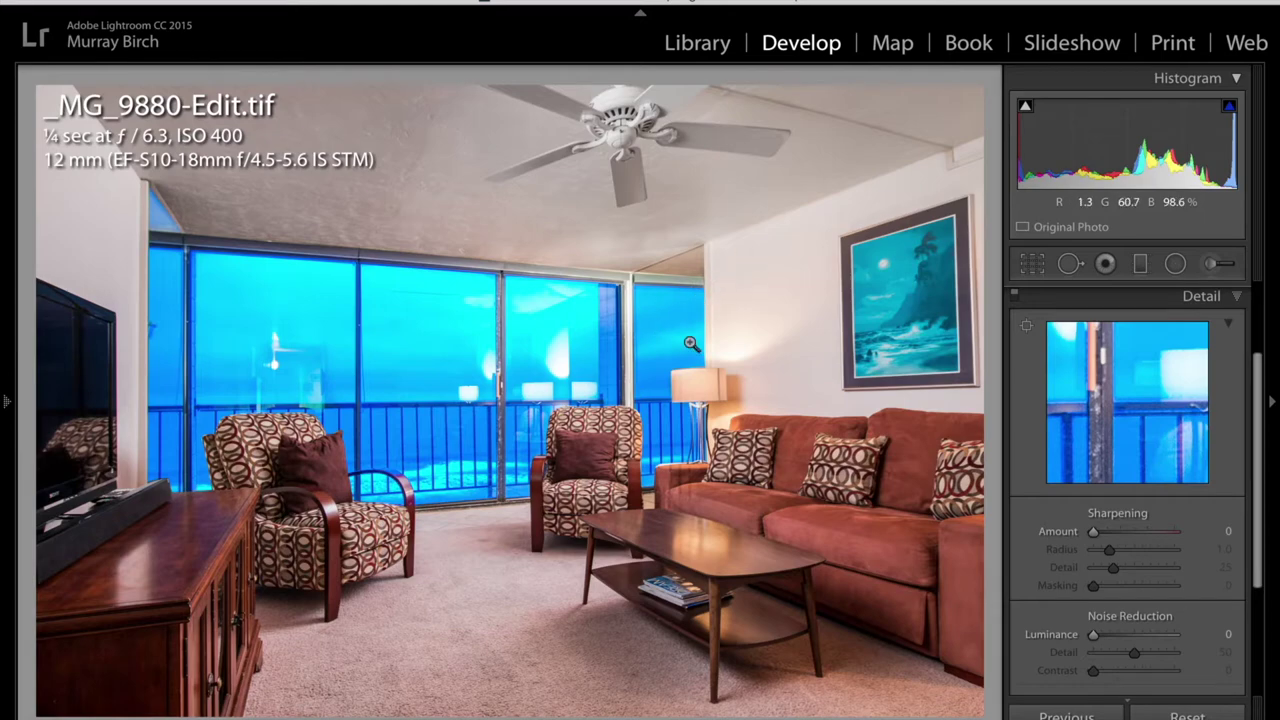
pyautogui.press('g')
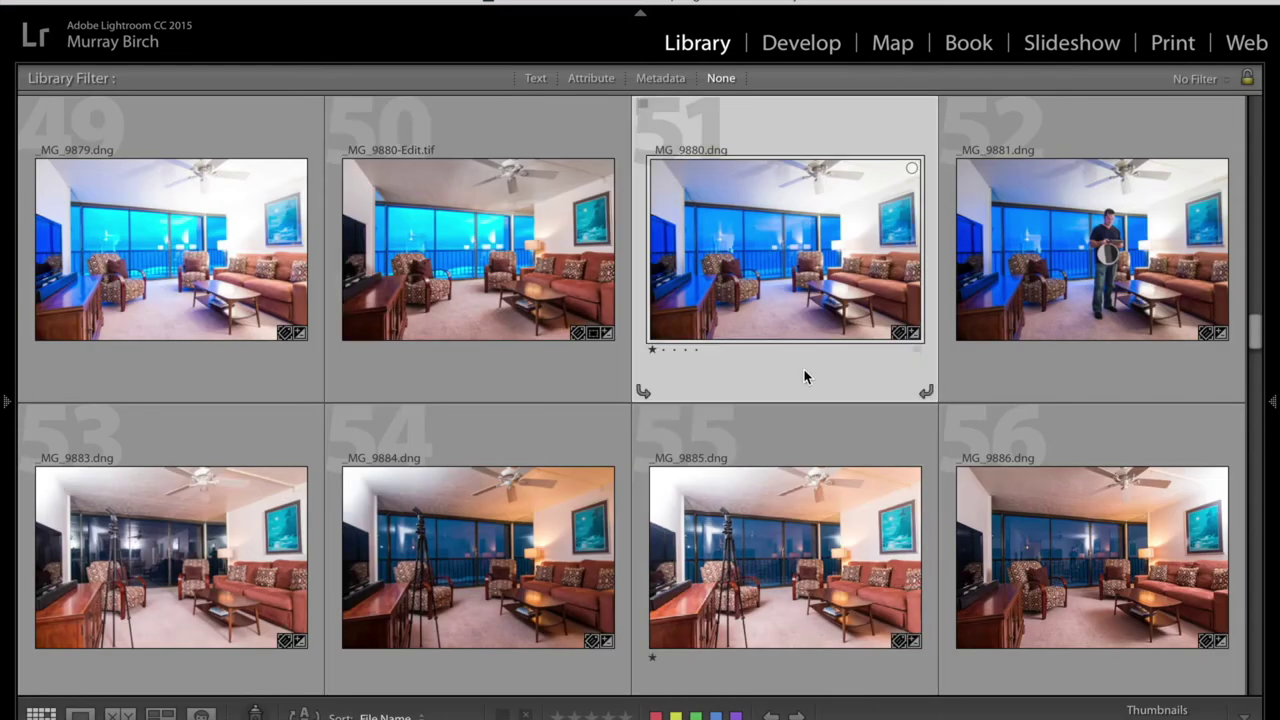
# Add _MG_9885 and _MG_9887 to the _MG_9880 selection
pyautogui.scroll(-3, 690, 452)
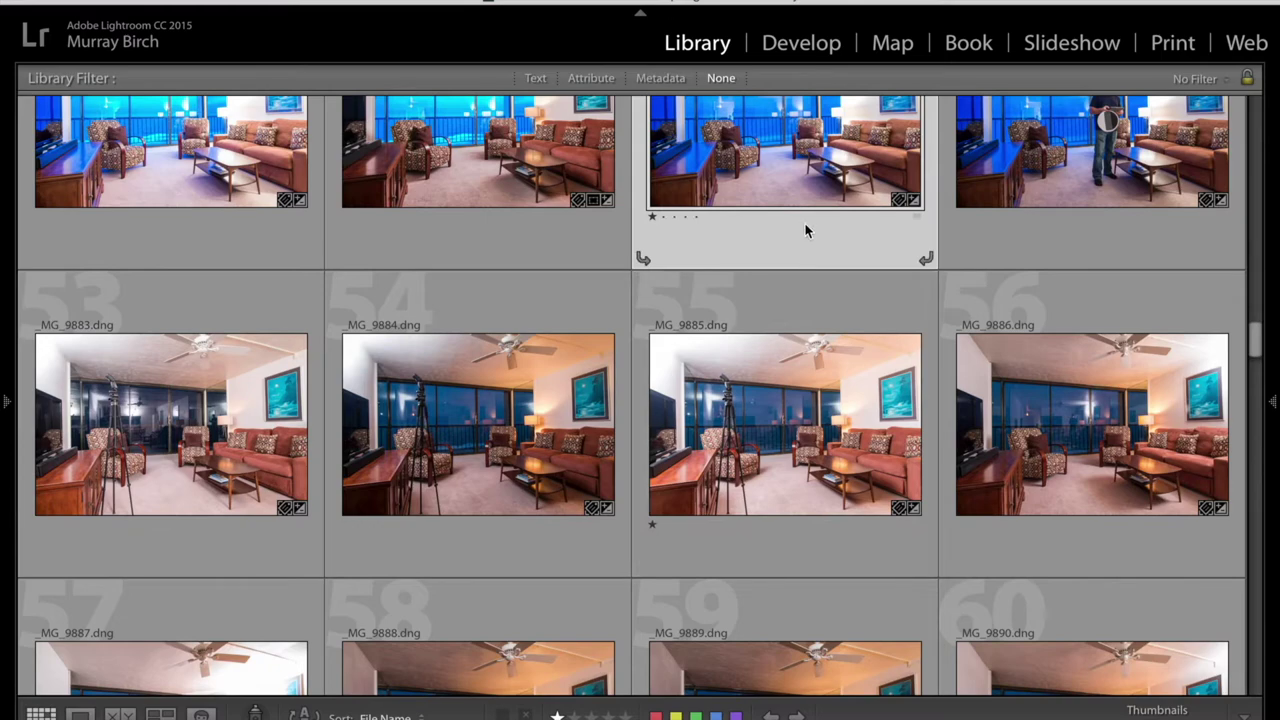
pyautogui.scroll(2, 806, 231)
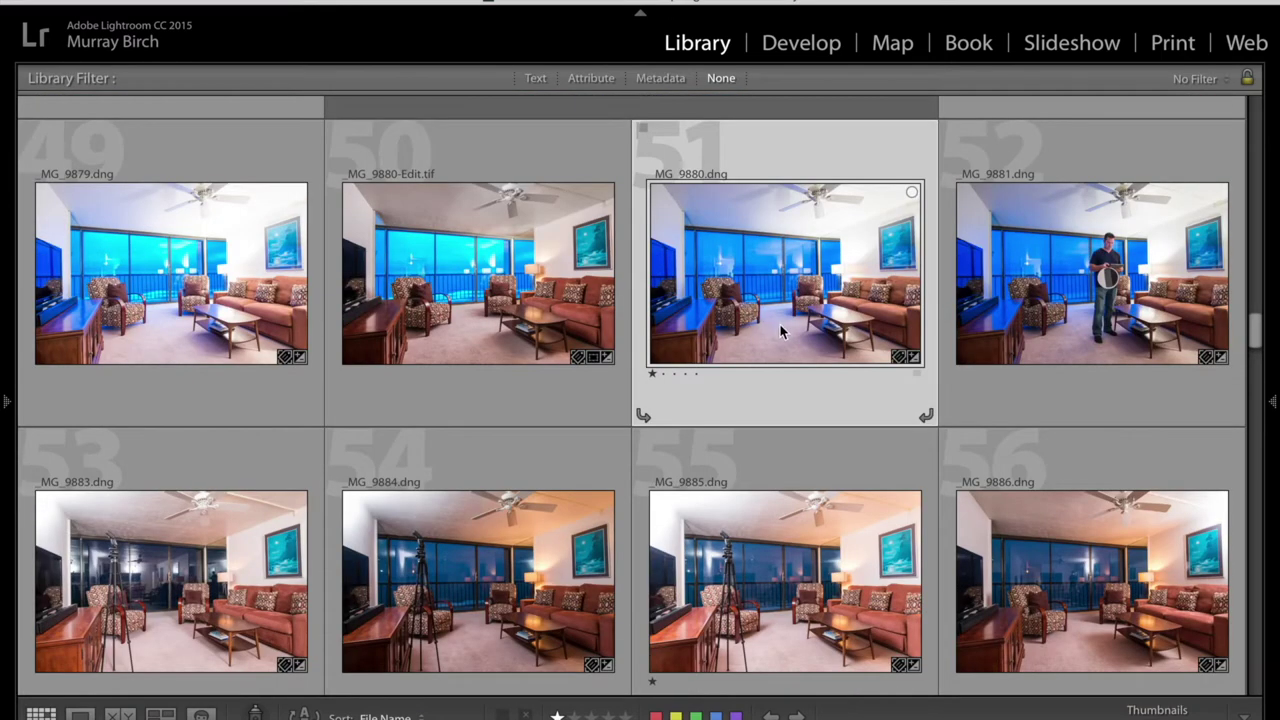
pyautogui.scroll(-2, 788, 350)
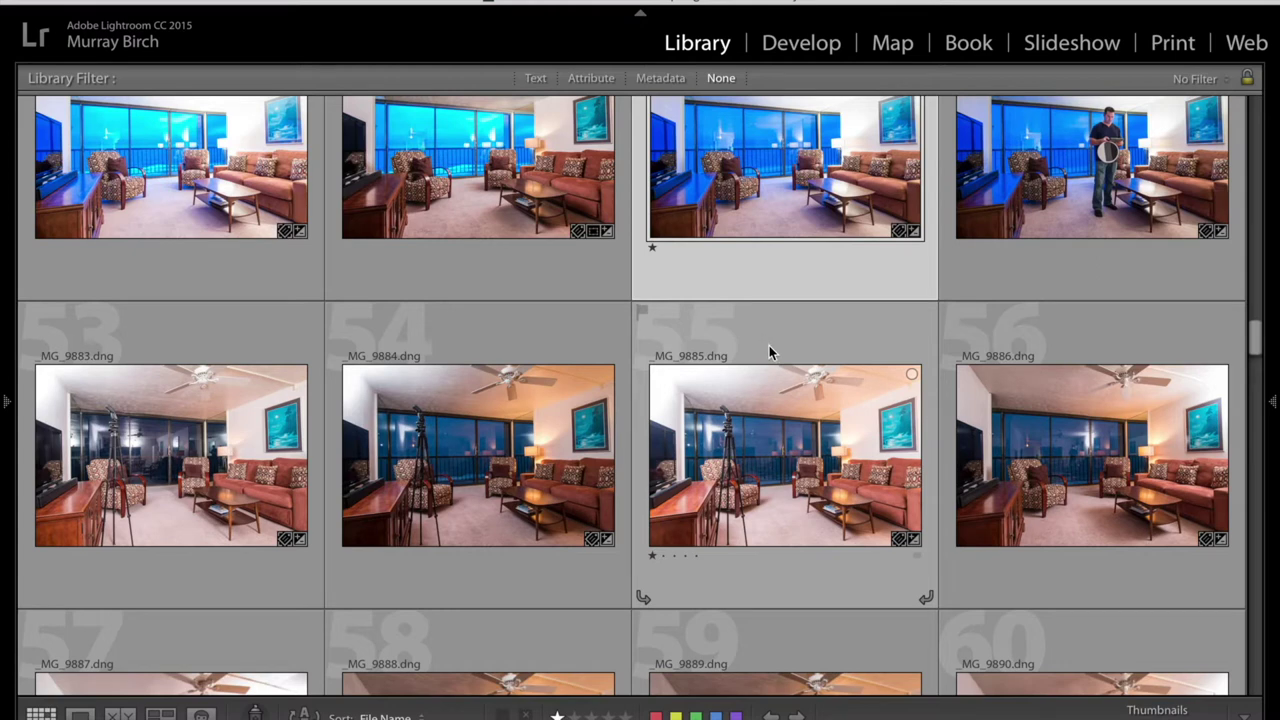
pyautogui.keyDown('ctrl'); pyautogui.click(772, 334); pyautogui.keyUp('ctrl')
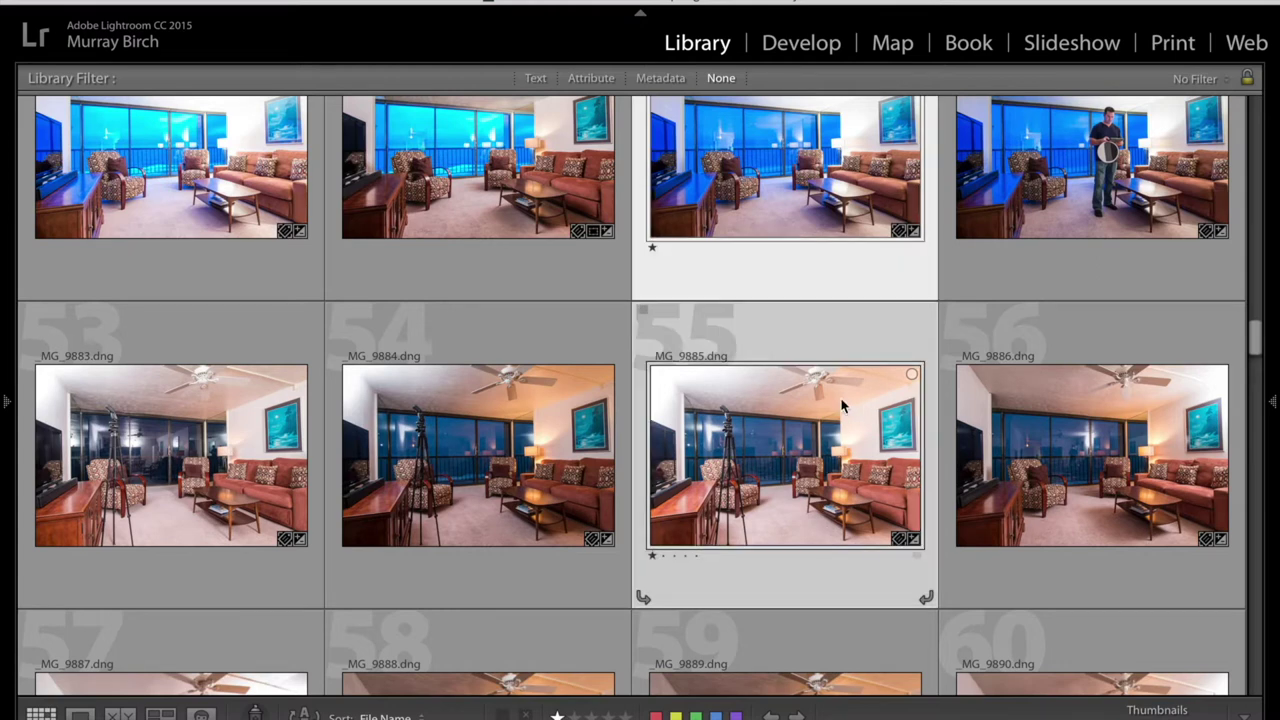
pyautogui.scroll(-5, 876, 478)
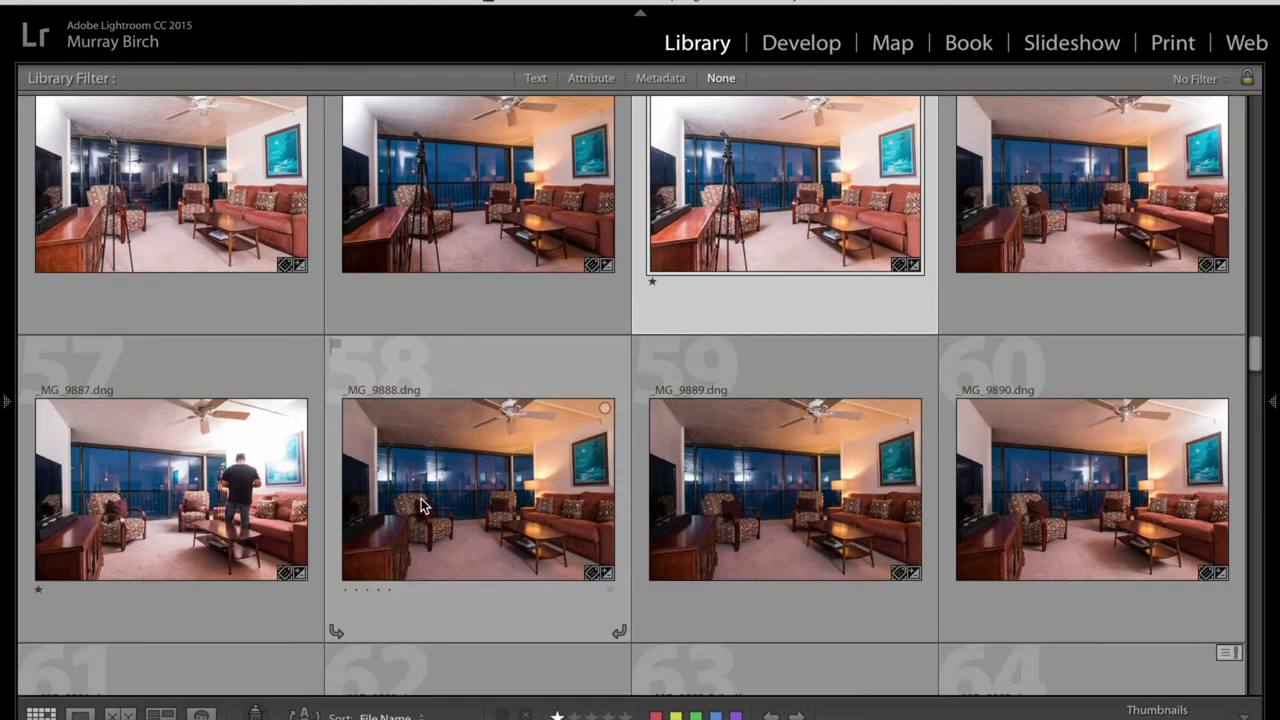
pyautogui.keyDown('ctrl'); pyautogui.click(178, 592); pyautogui.keyUp('ctrl')
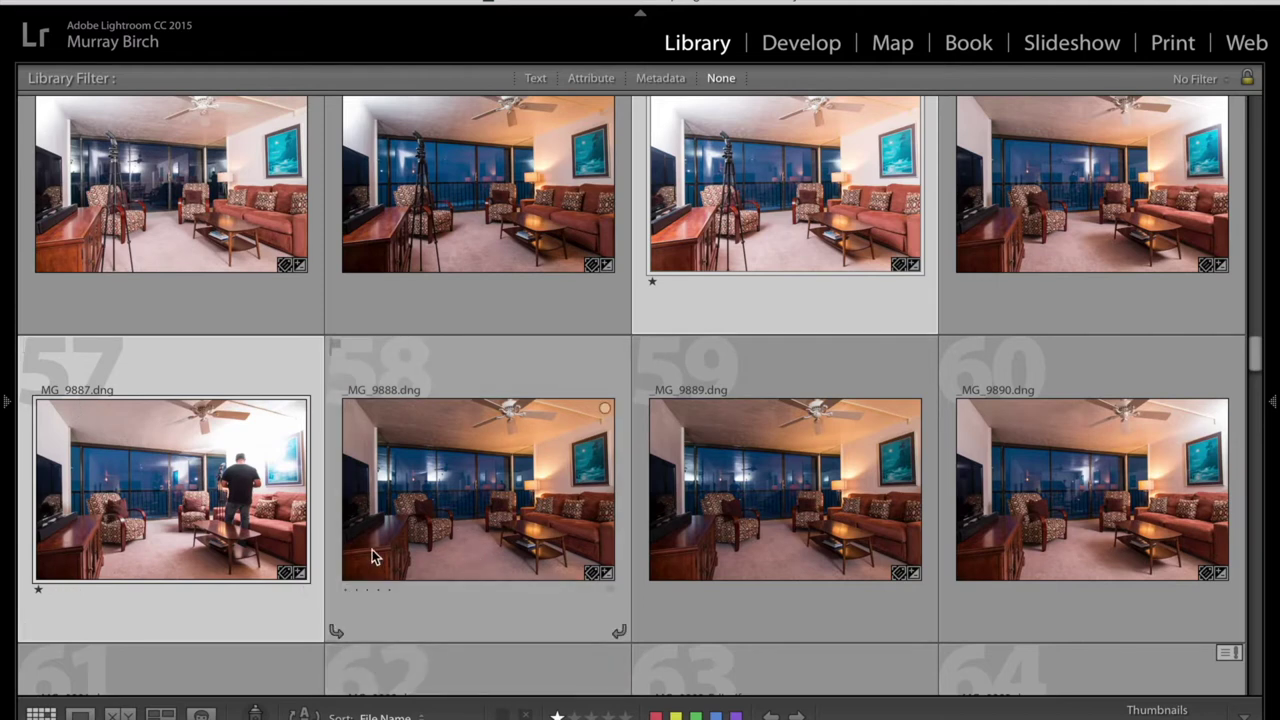
# Open the three selected shots as layers in Photoshop via Edit In
pyautogui.rightClick(765, 268)
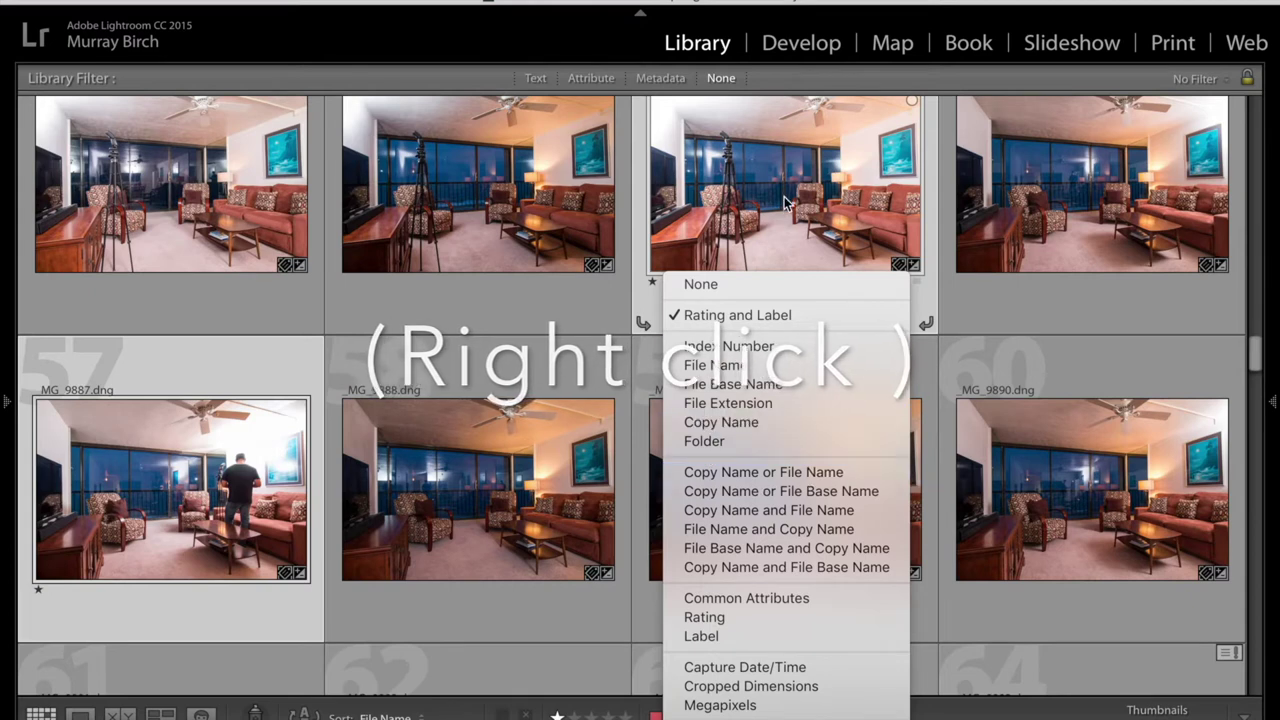
pyautogui.click(295, 367)
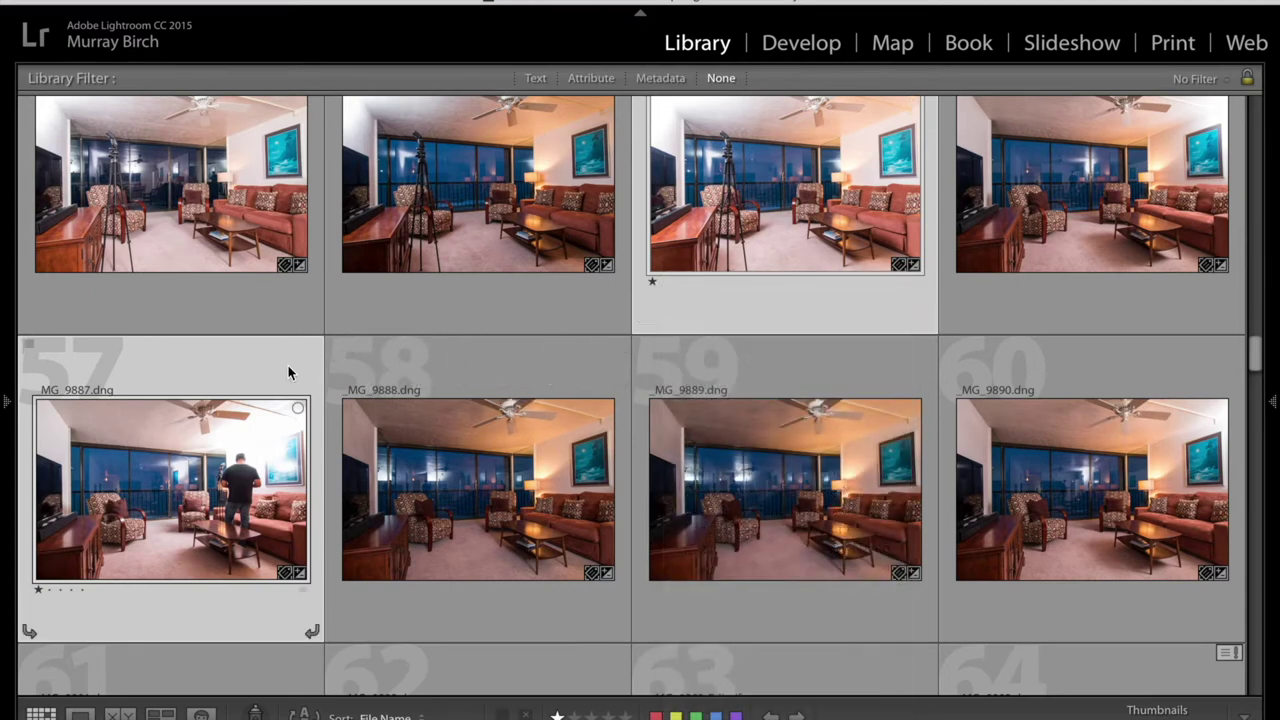
pyautogui.rightClick(230, 483)
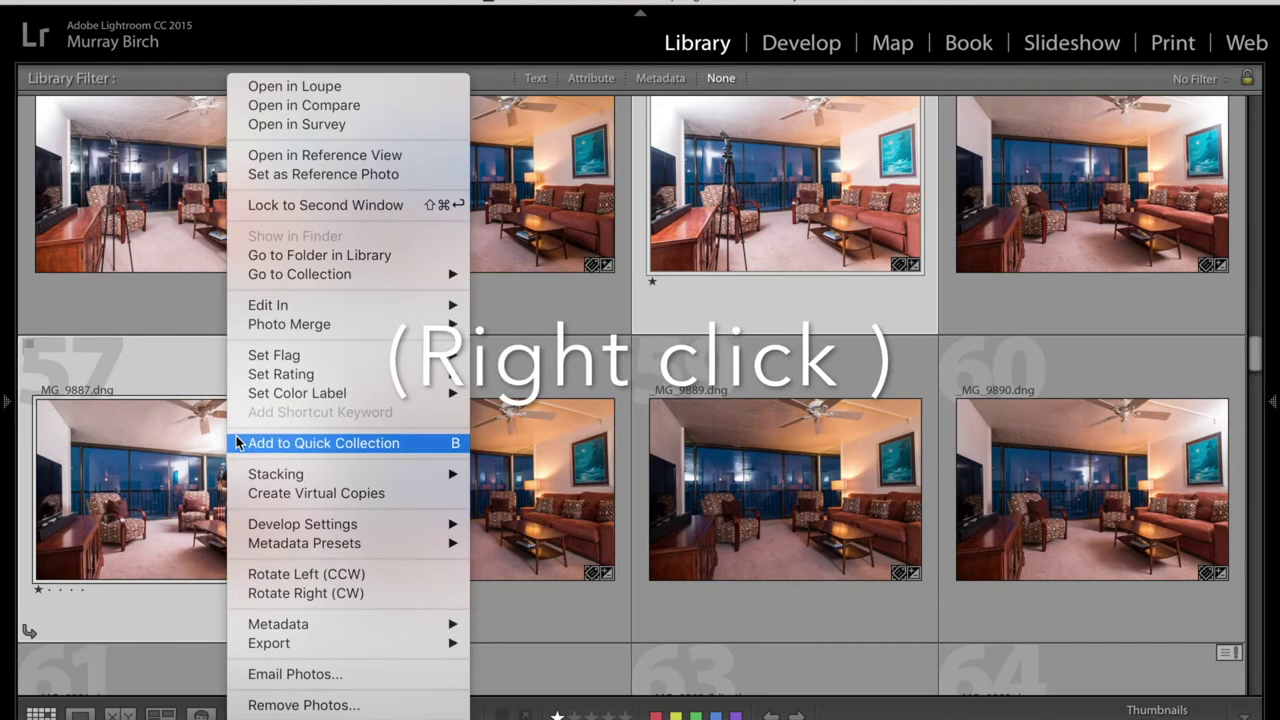
pyautogui.moveTo(440, 305)
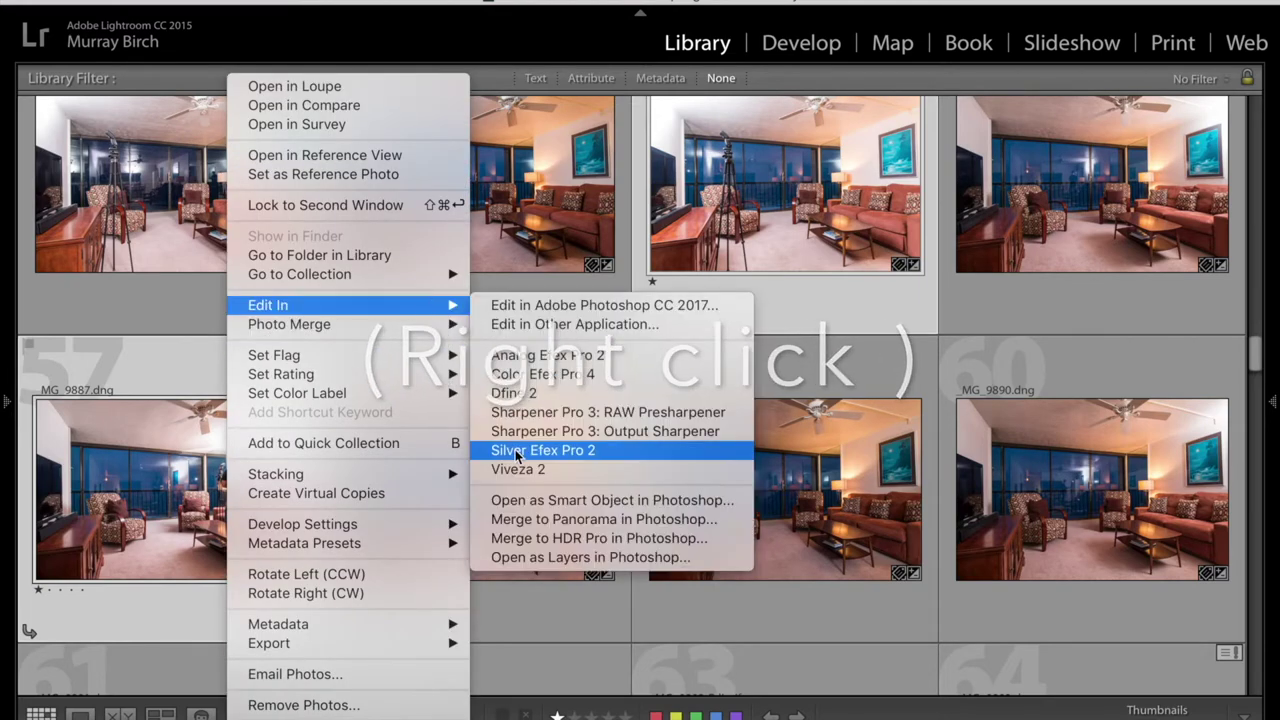
pyautogui.click(512, 557)
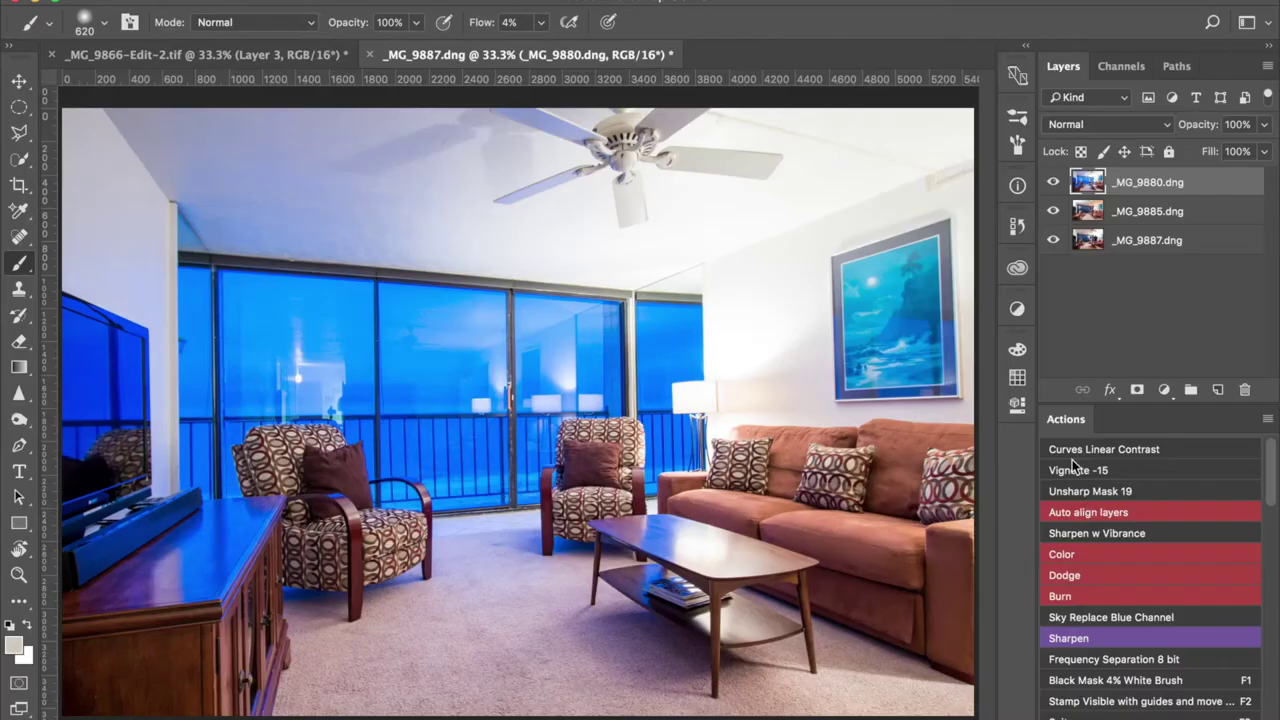
# Toggle the _MG_9880 and _MG_9885 layers off and on to compare the exposures
pyautogui.click(1053, 184)
pyautogui.click(1053, 185)
pyautogui.click(1052, 188)
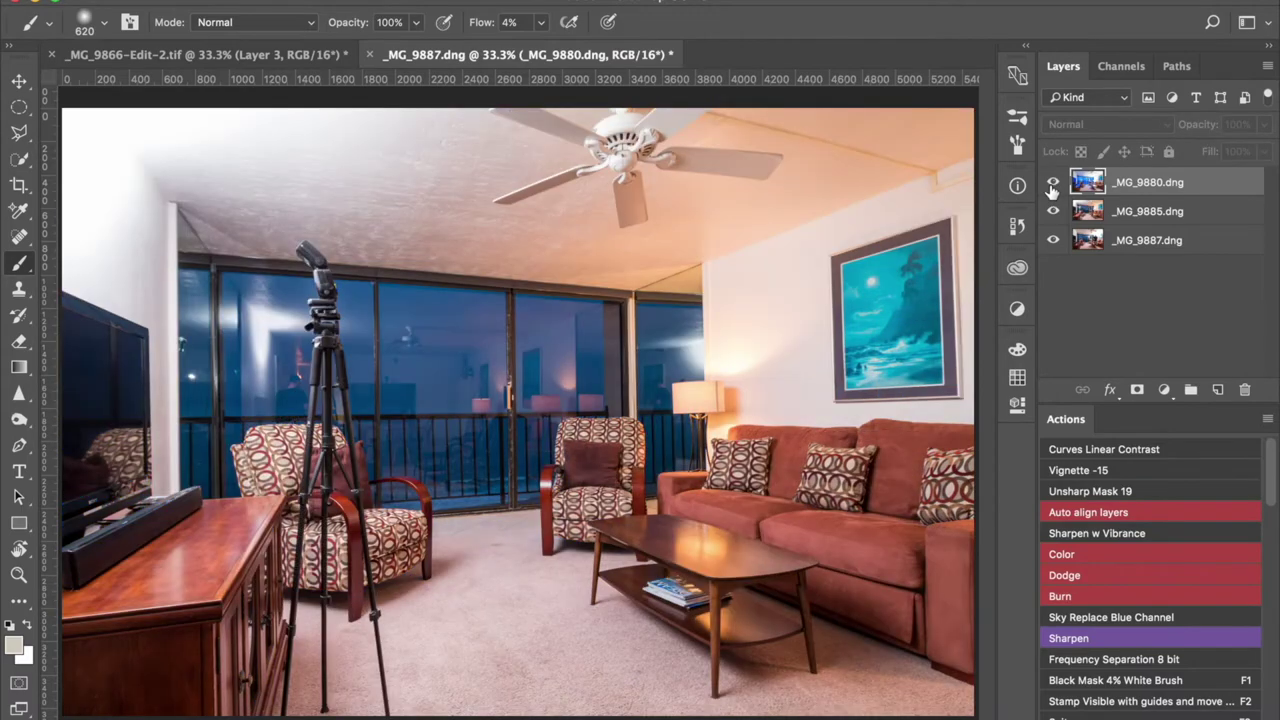
pyautogui.click(1052, 186)
pyautogui.click(1052, 186)
pyautogui.click(1052, 186)
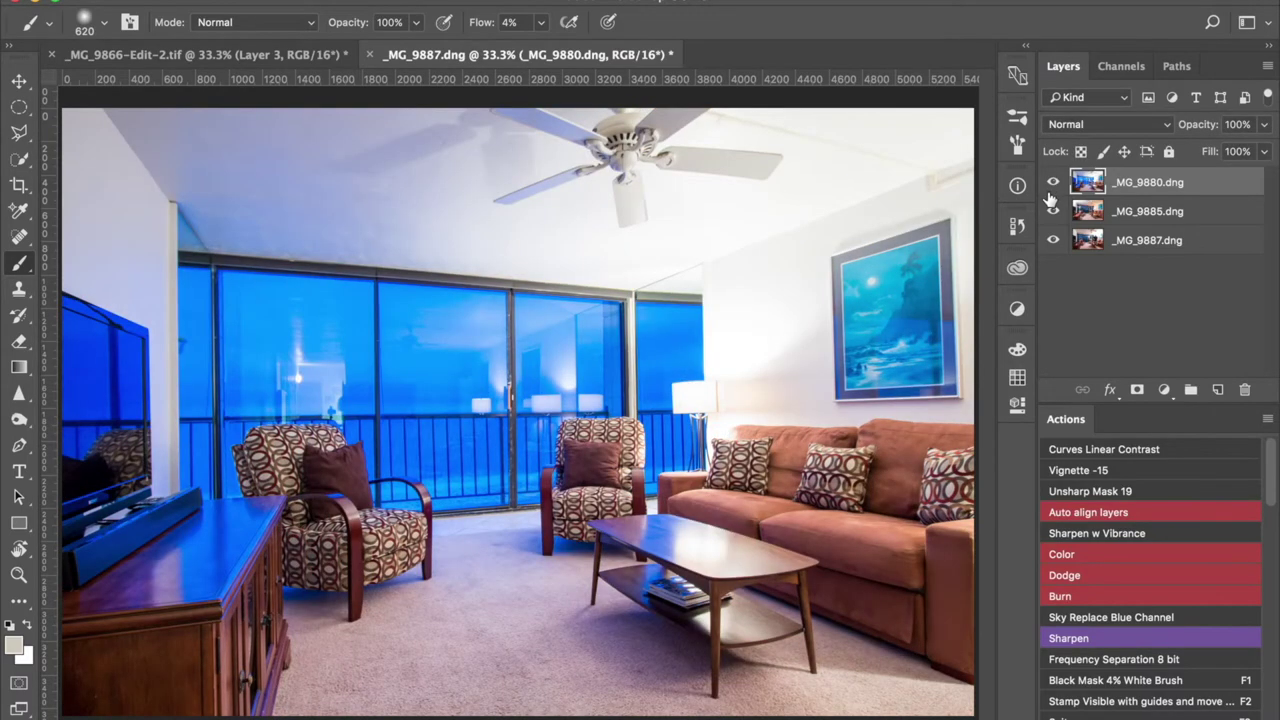
pyautogui.click(1052, 185)
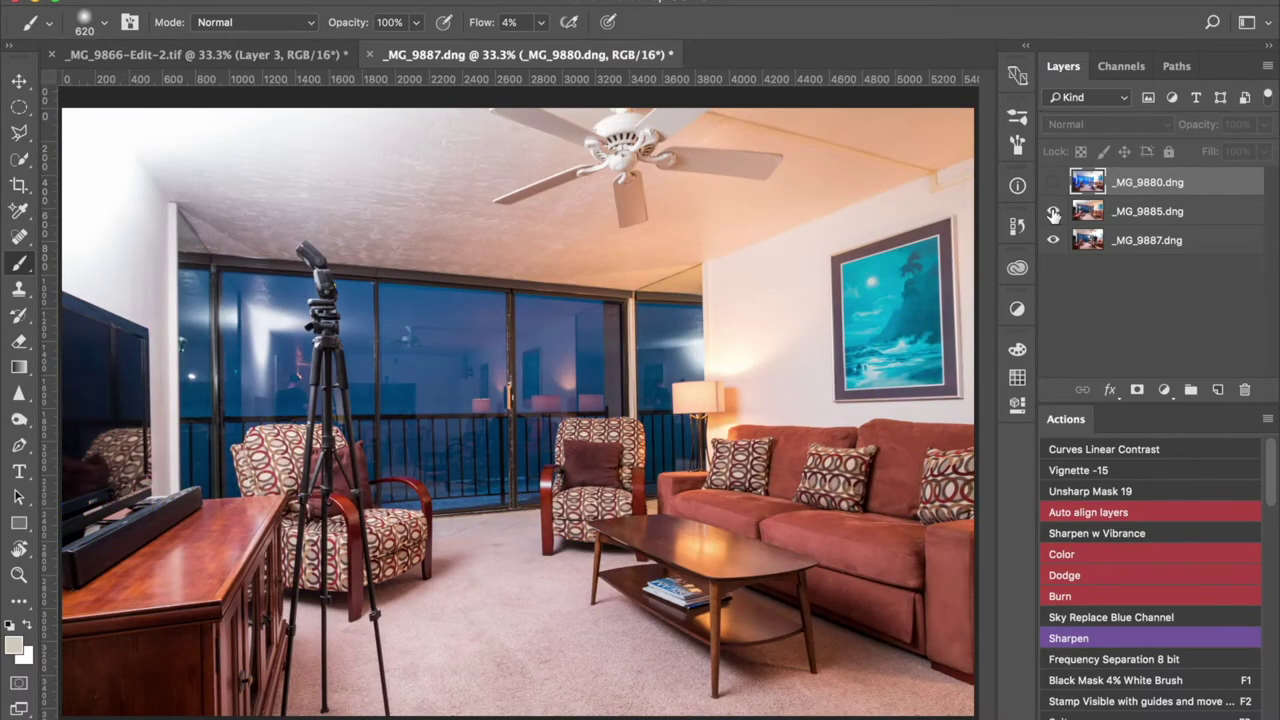
pyautogui.click(1053, 212)
pyautogui.click(1053, 212)
pyautogui.click(1053, 212)
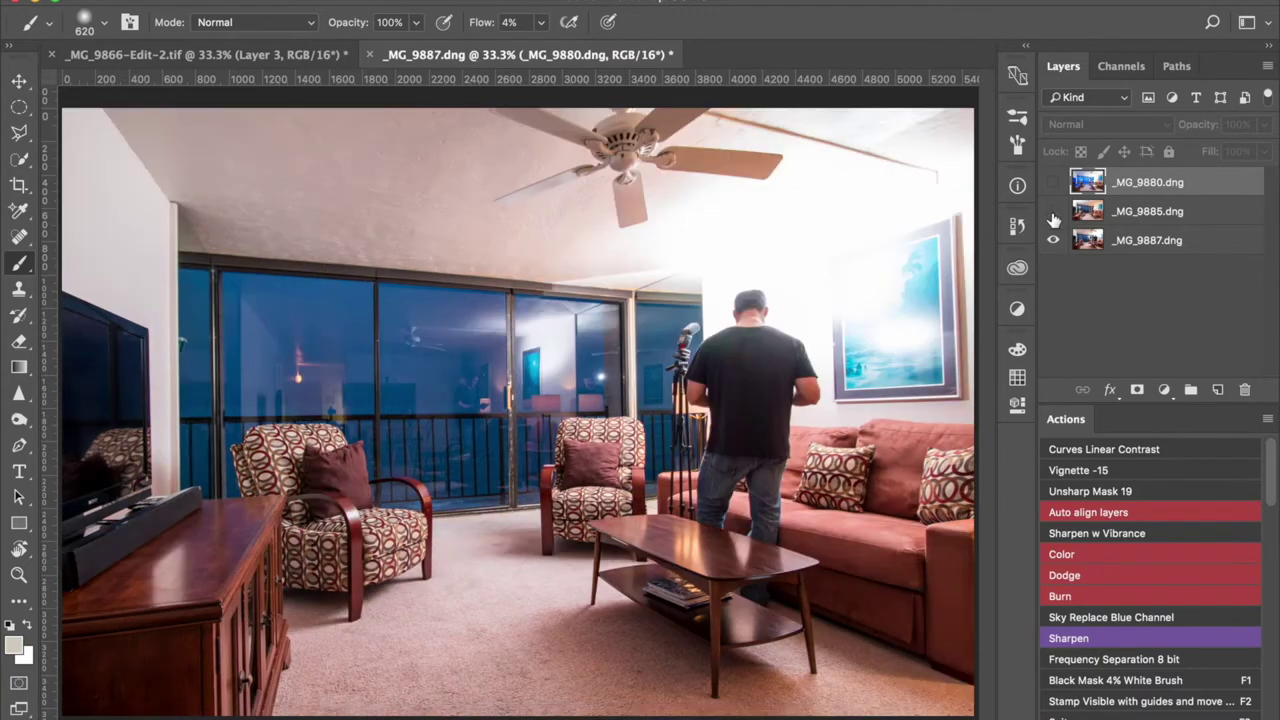
# Rename _MG_9887 to 'L side' and _MG_9885 to 'R side'
pyautogui.doubleClick(1140, 241)
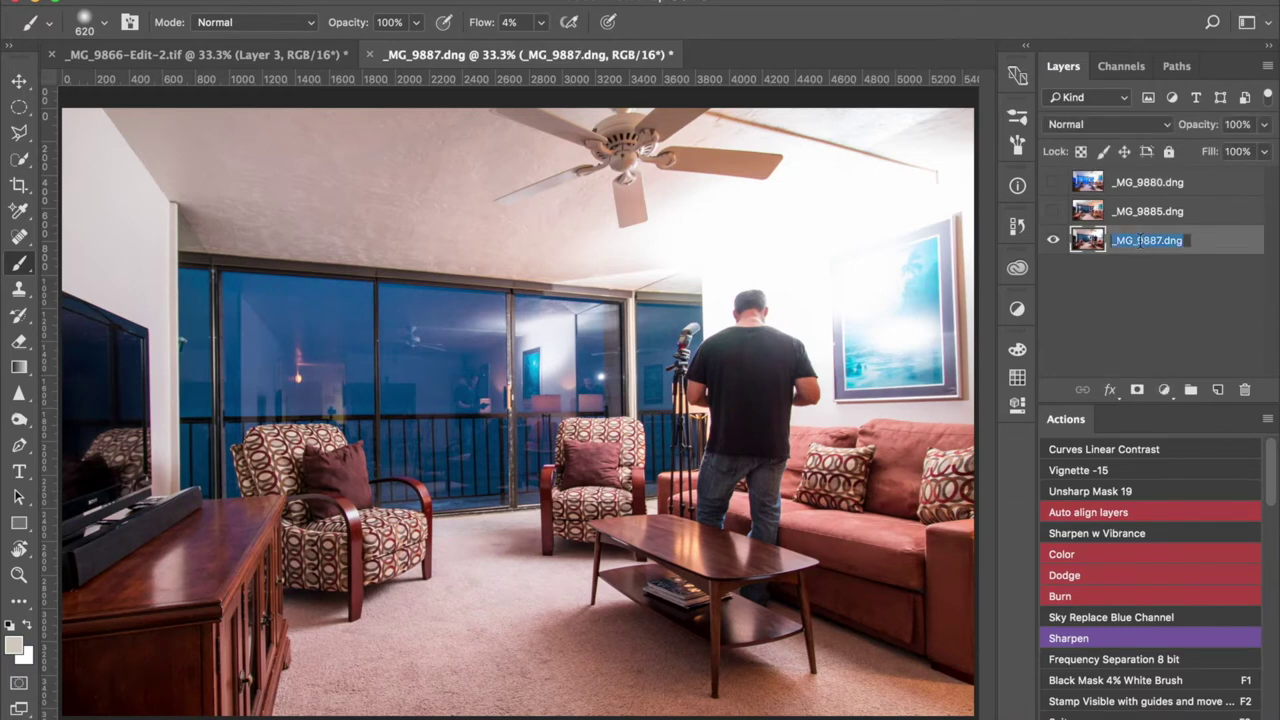
pyautogui.write('K')
pyautogui.press('Return')
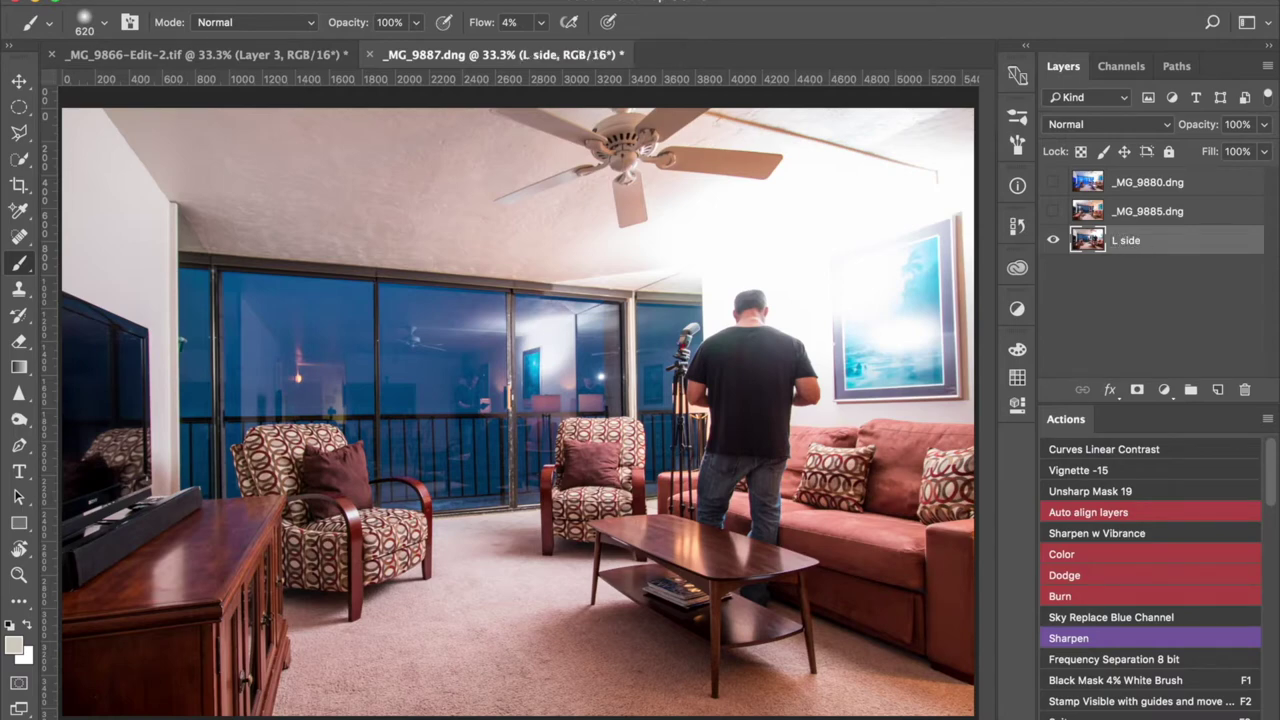
pyautogui.click(1053, 211)
pyautogui.doubleClick(1131, 212)
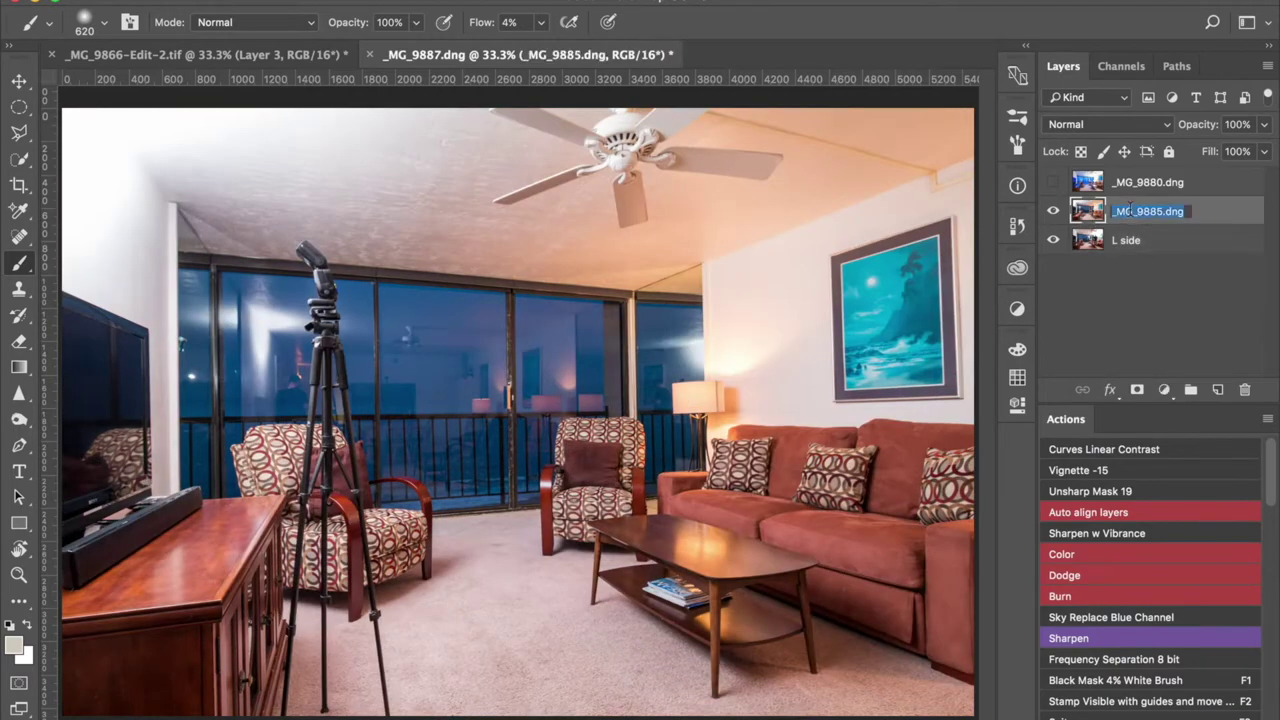
pyautogui.write('R side')
pyautogui.press('Return')
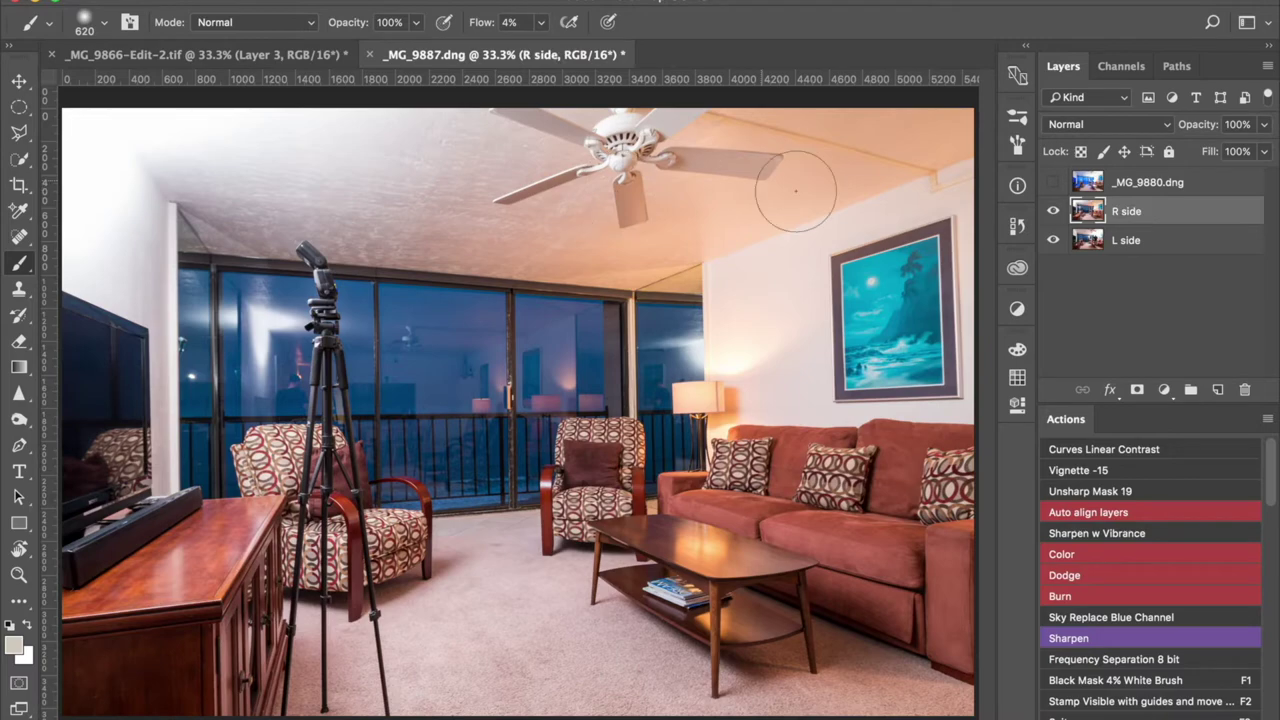
# Show the _MG_9880 layer again and rename it 'Amb'
pyautogui.click(1053, 182)
pyautogui.click(1148, 186)
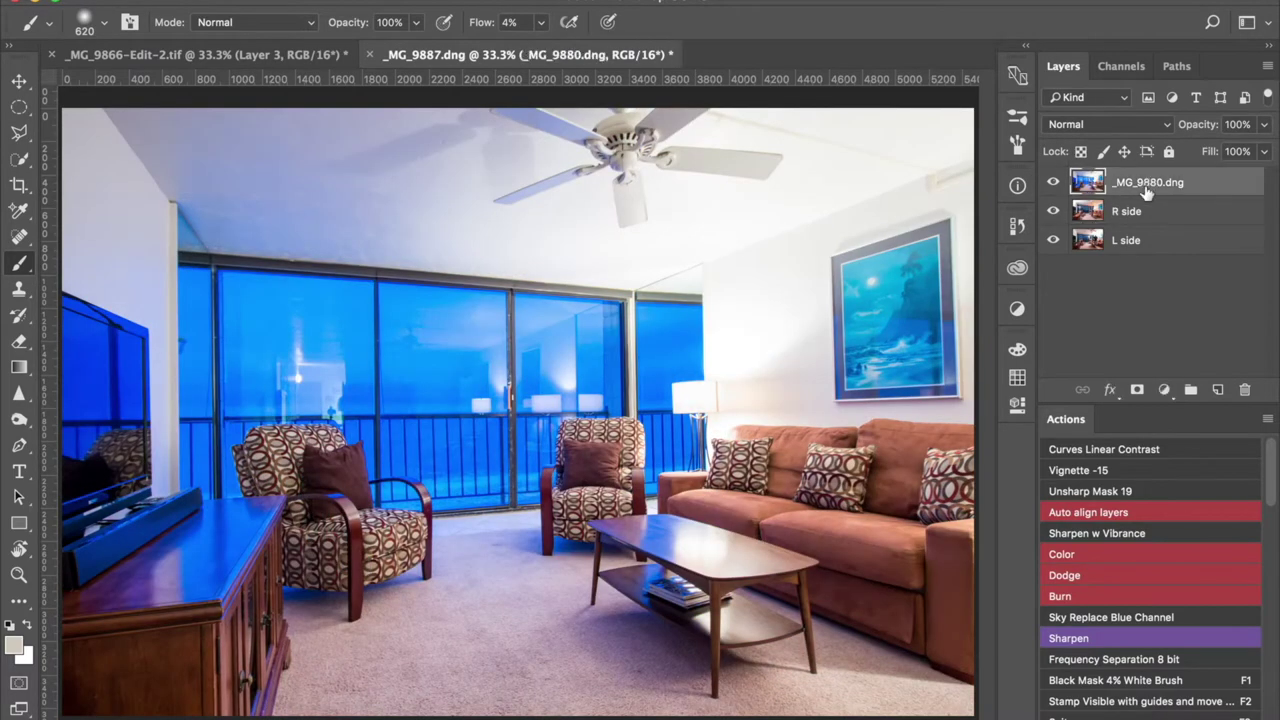
pyautogui.doubleClick(1138, 180)
pyautogui.write('Amb')
pyautogui.press('Return')
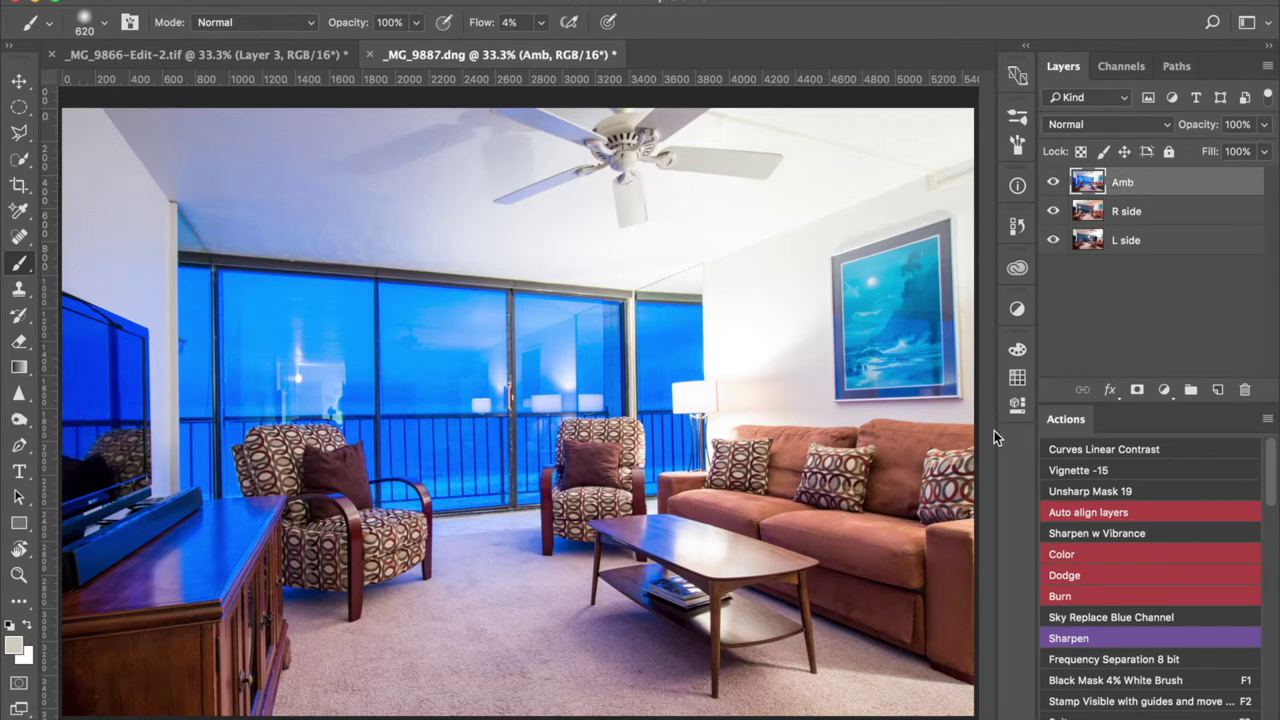
# Set Amb to Luminosity blend mode, compare it on and off, then hide it and select R side
pyautogui.click(1154, 125)
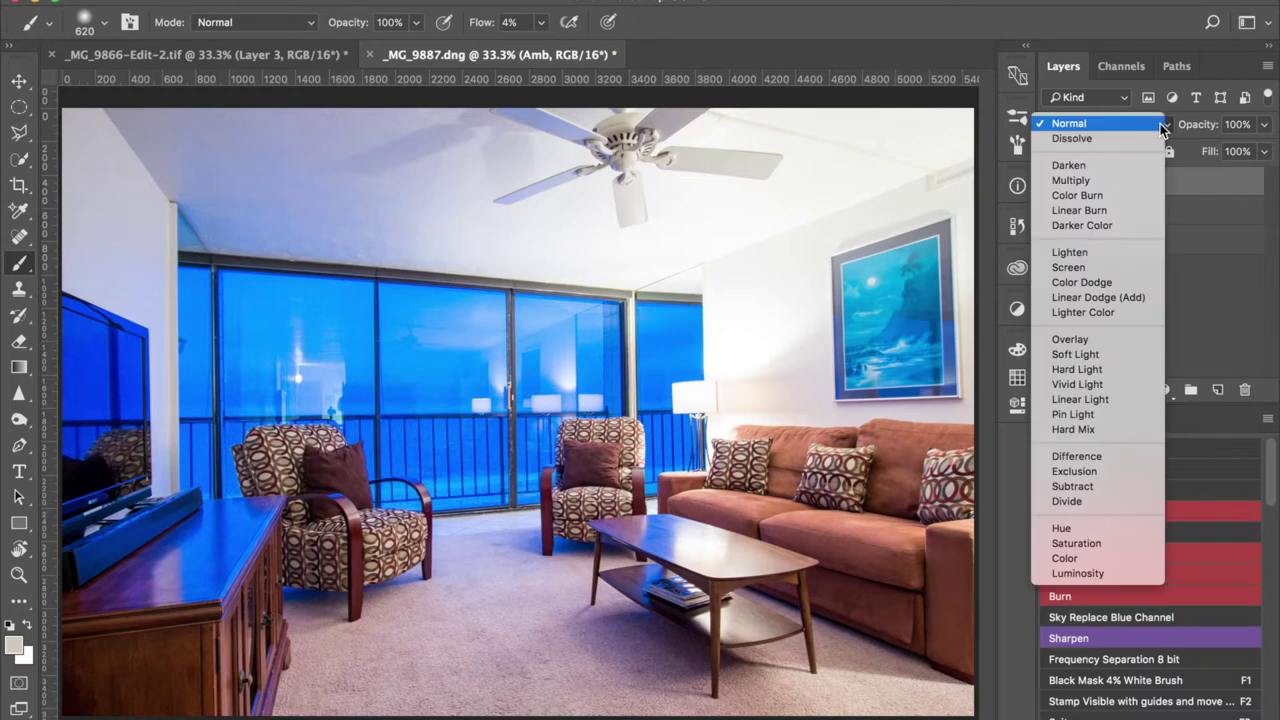
pyautogui.click(1099, 574)
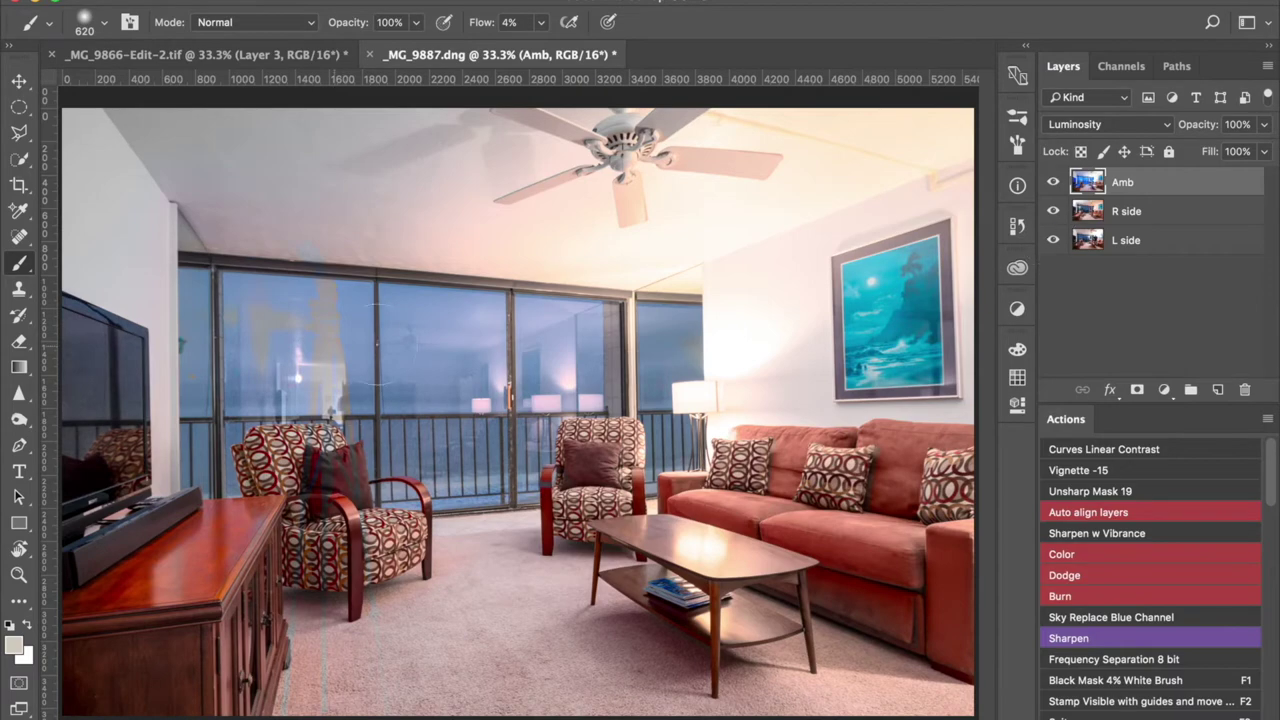
pyautogui.click(1053, 183)
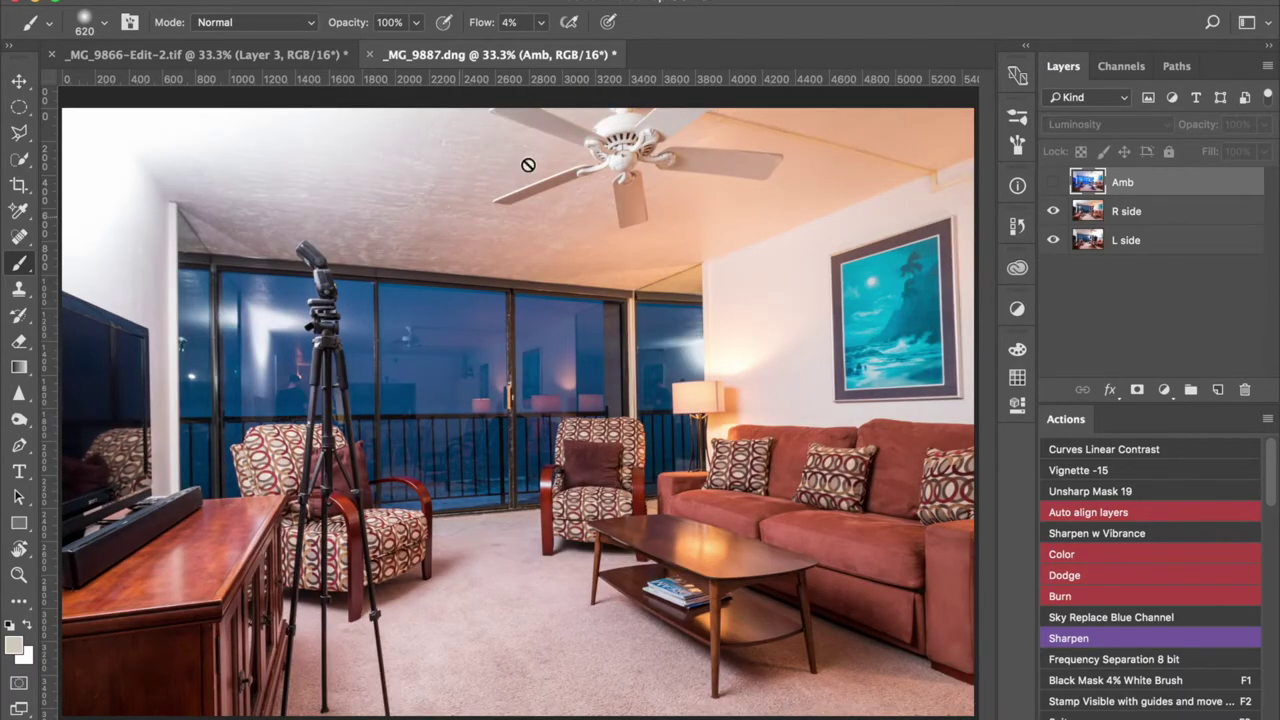
pyautogui.click(1053, 185)
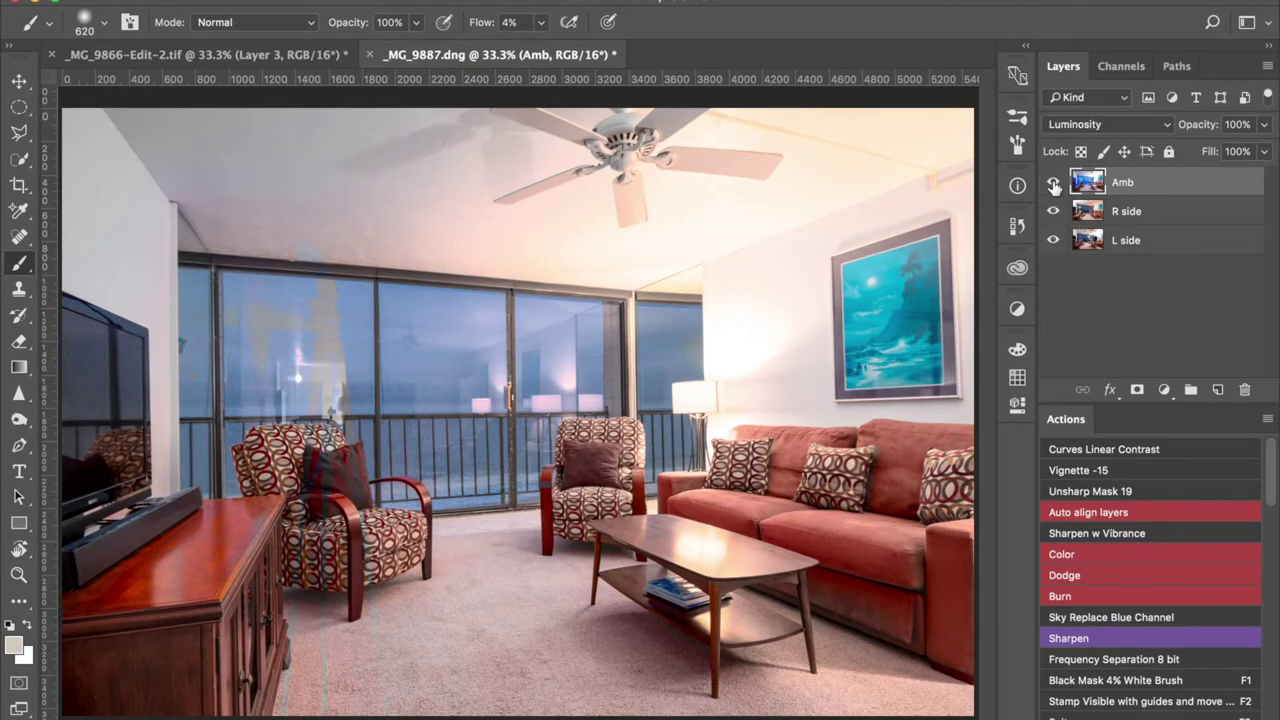
pyautogui.click(1054, 184)
pyautogui.click(1121, 216)
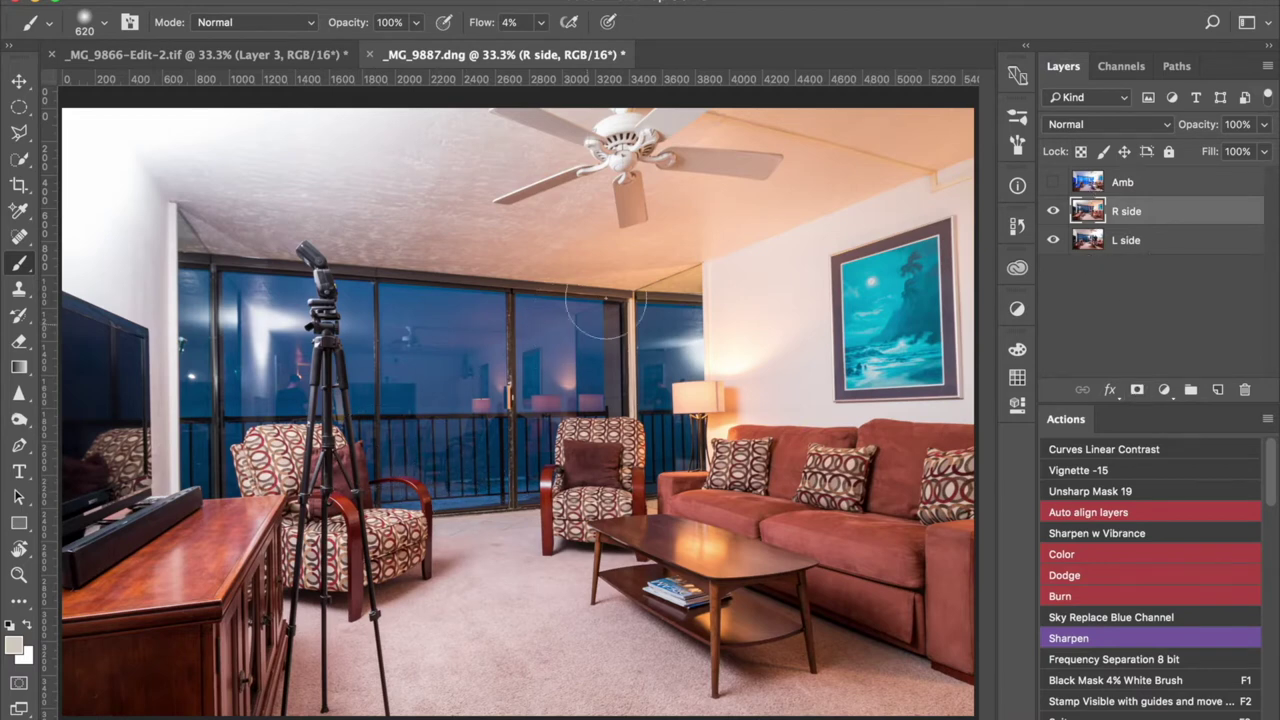
# Add a layer mask to R side and drag two gradients outward from the tripod area
pyautogui.click(1138, 390)
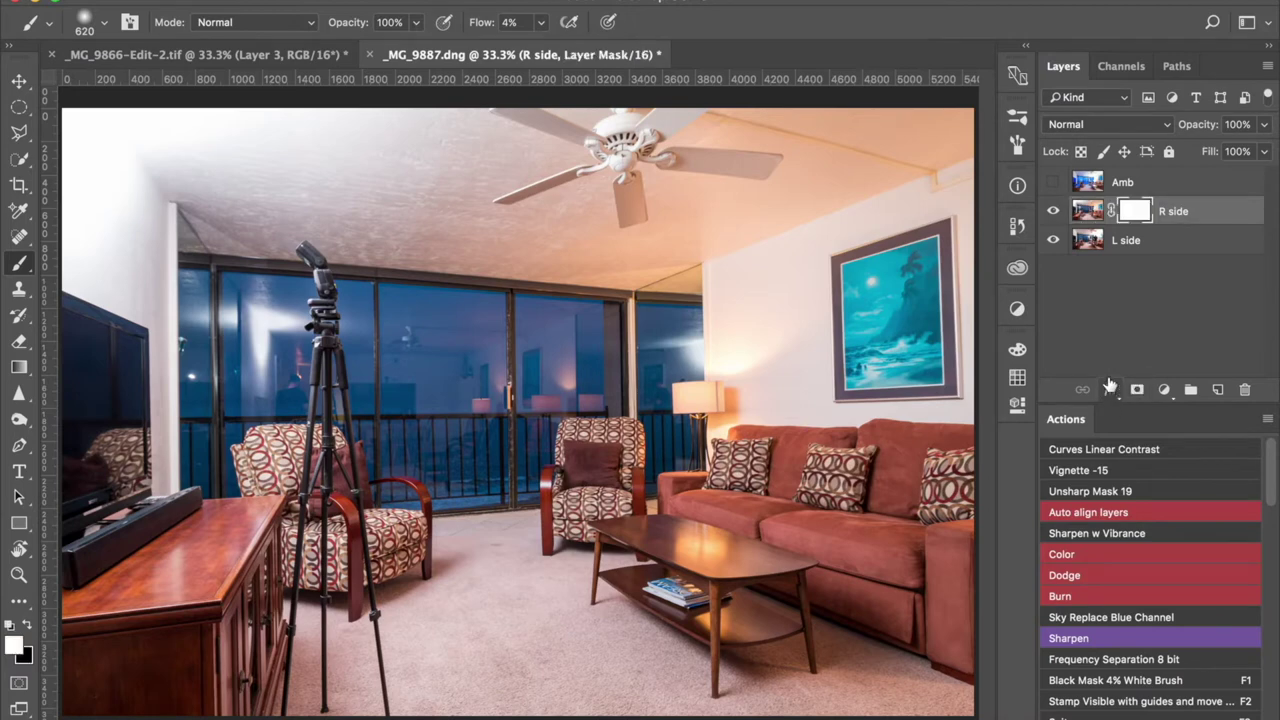
pyautogui.press('g')
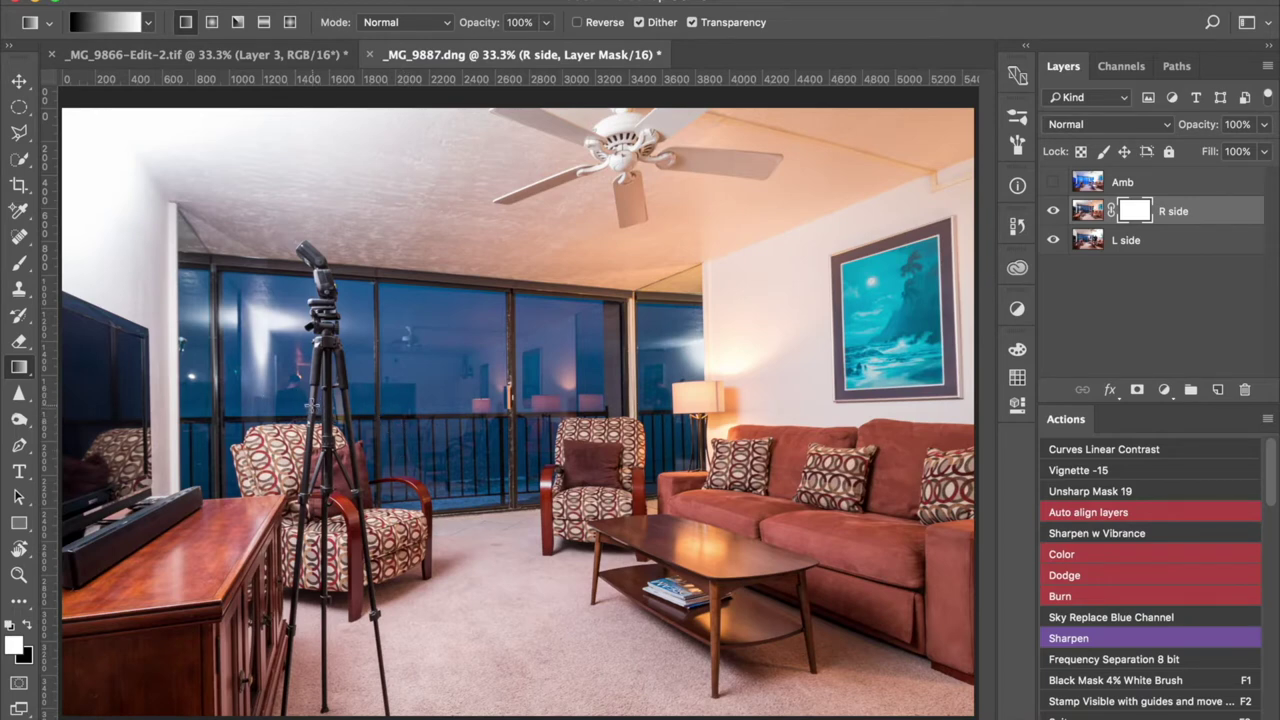
pyautogui.moveTo(313, 410); pyautogui.dragTo(488, 412)
pyautogui.moveTo(460, 484); pyautogui.dragTo(540, 486)
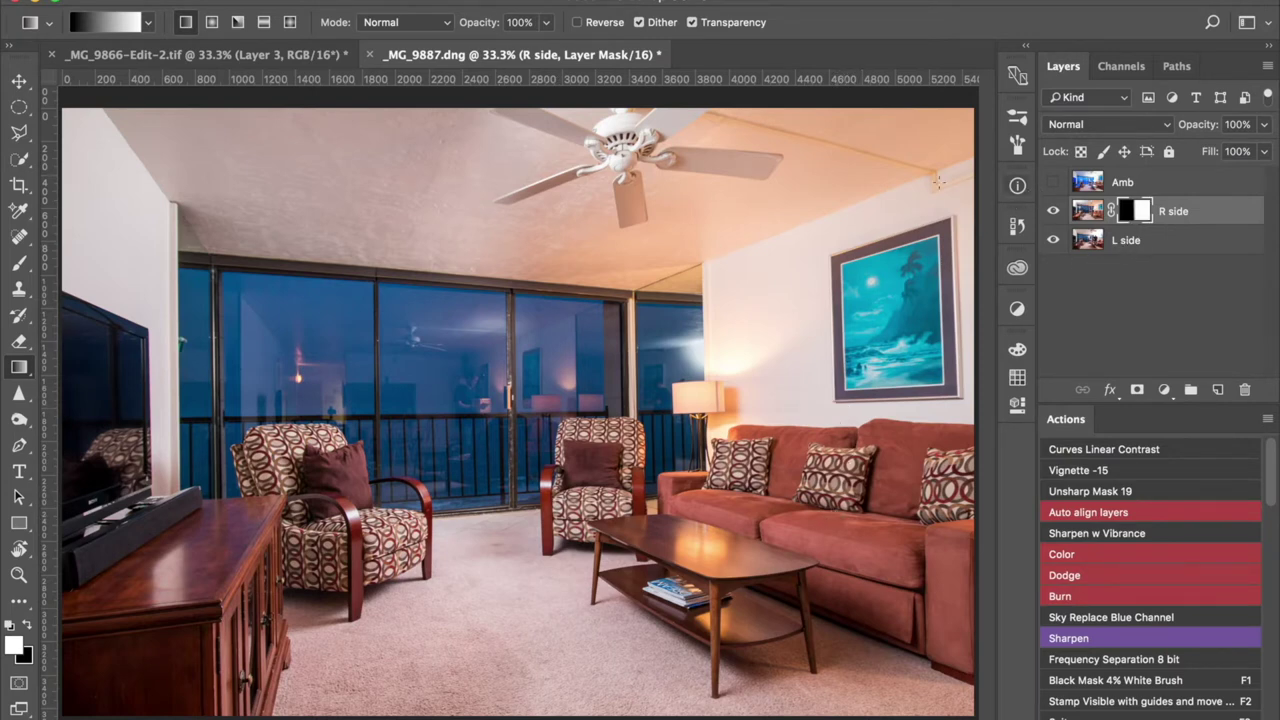
# Enlarge the brush to about 900 px and softly paint the R side mask over the ceiling and right window
pyautogui.press('b')
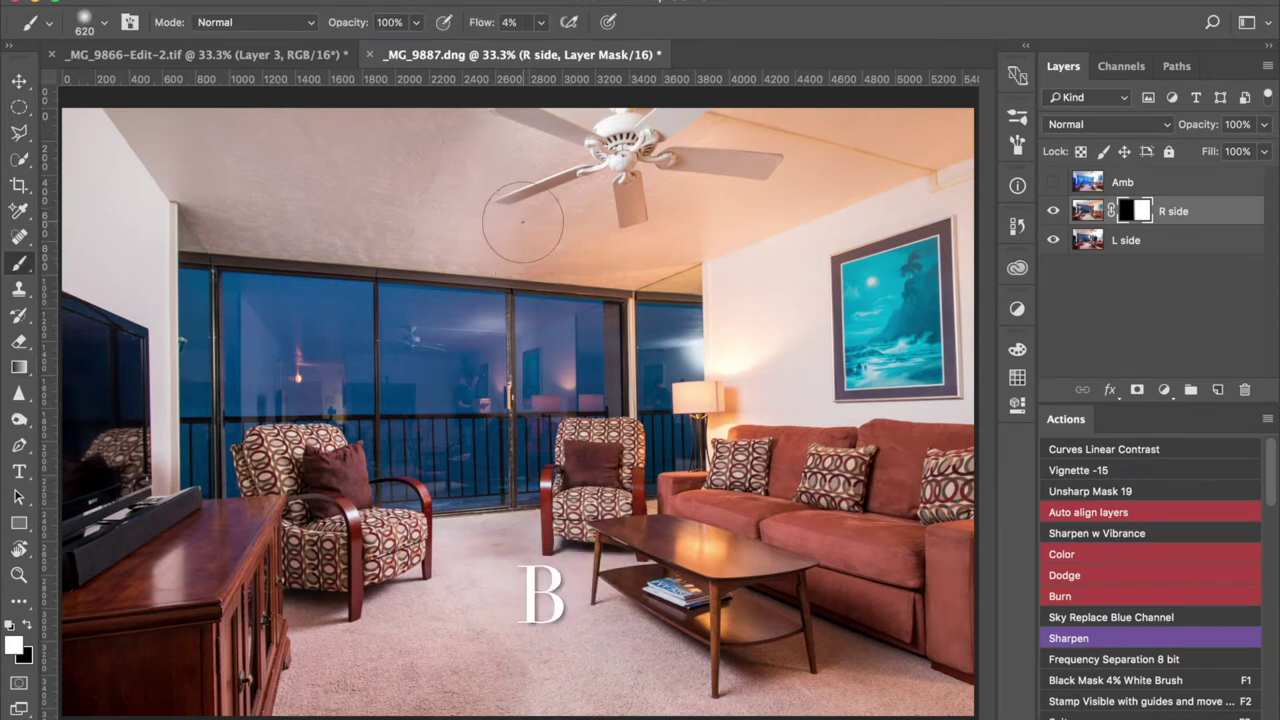
pyautogui.moveTo(507, 203); pyautogui.dragTo(579, 216)
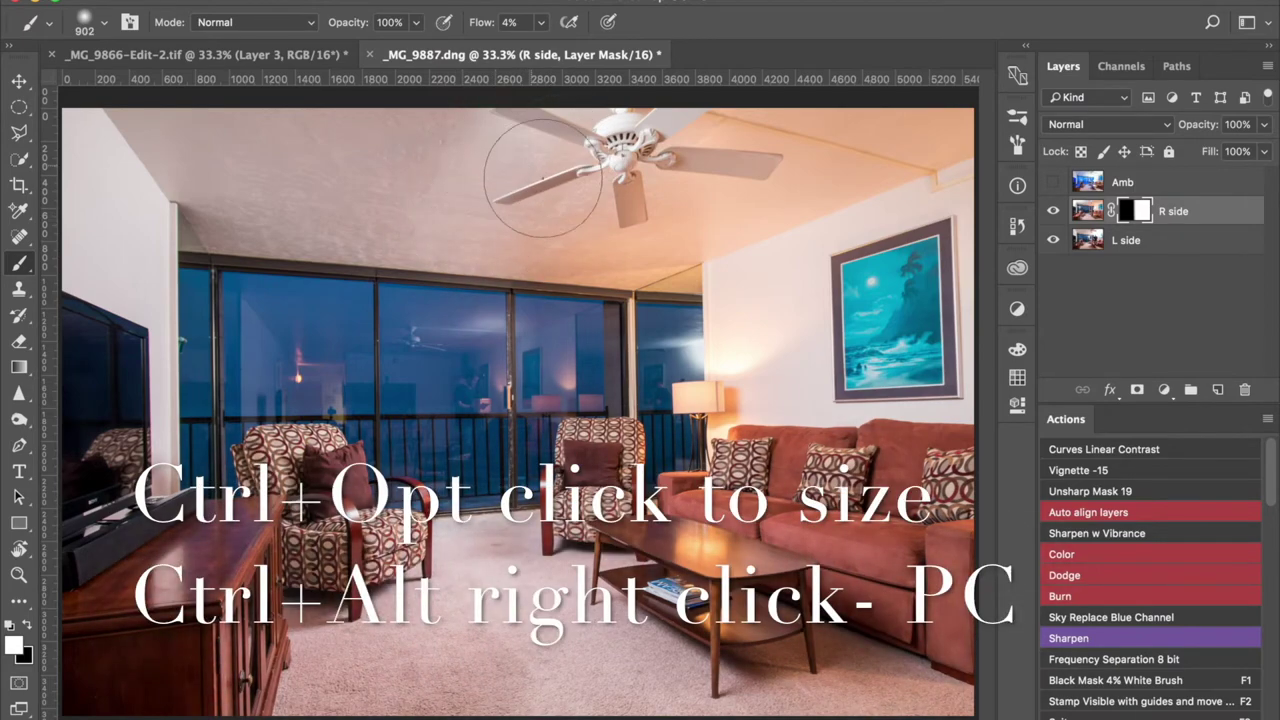
pyautogui.moveTo(450, 130)
pyautogui.mouseDown()
pyautogui.moveTo(357, 175)
pyautogui.moveTo(371, 157)
pyautogui.moveTo(228, 171)
pyautogui.moveTo(571, 171)
pyautogui.moveTo(310, 117)
pyautogui.moveTo(363, 123)
pyautogui.moveTo(429, 169)
pyautogui.moveTo(204, 103)
pyautogui.moveTo(250, 150)
pyautogui.moveTo(705, 220)
pyautogui.moveTo(680, 322)
pyautogui.moveTo(660, 330)
pyautogui.mouseUp()
pyautogui.press('x')
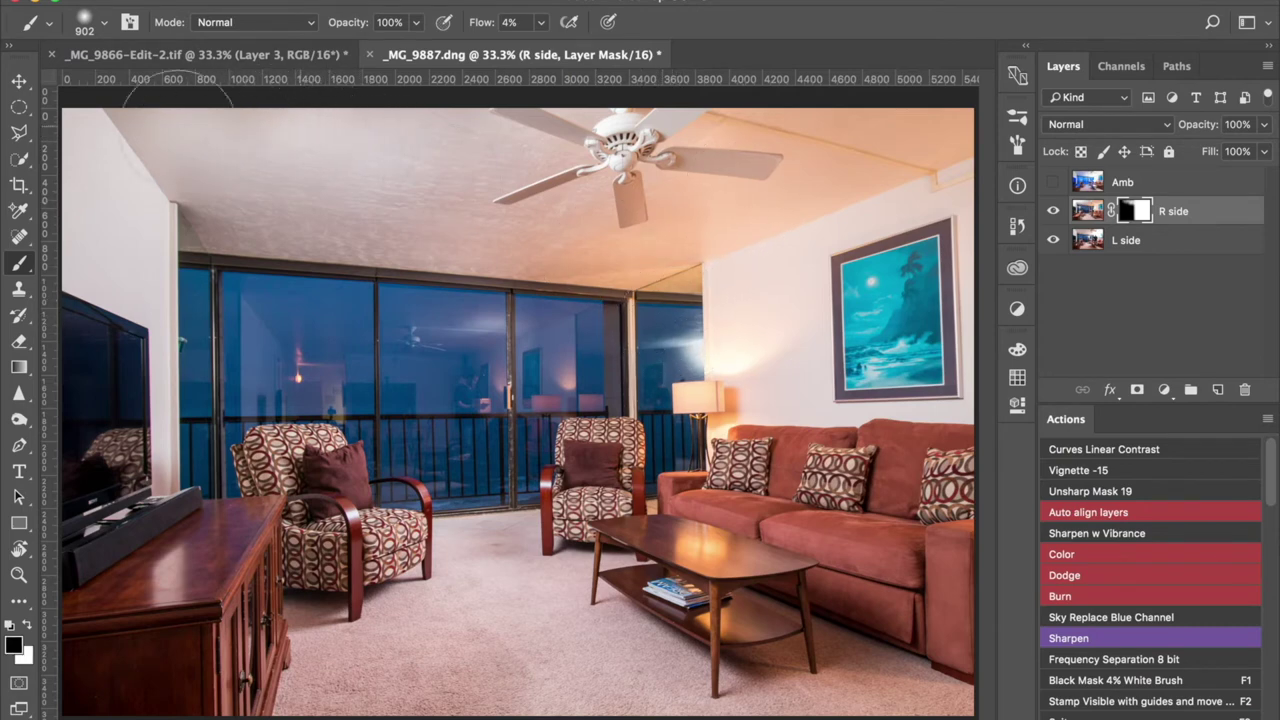
pyautogui.press('x')
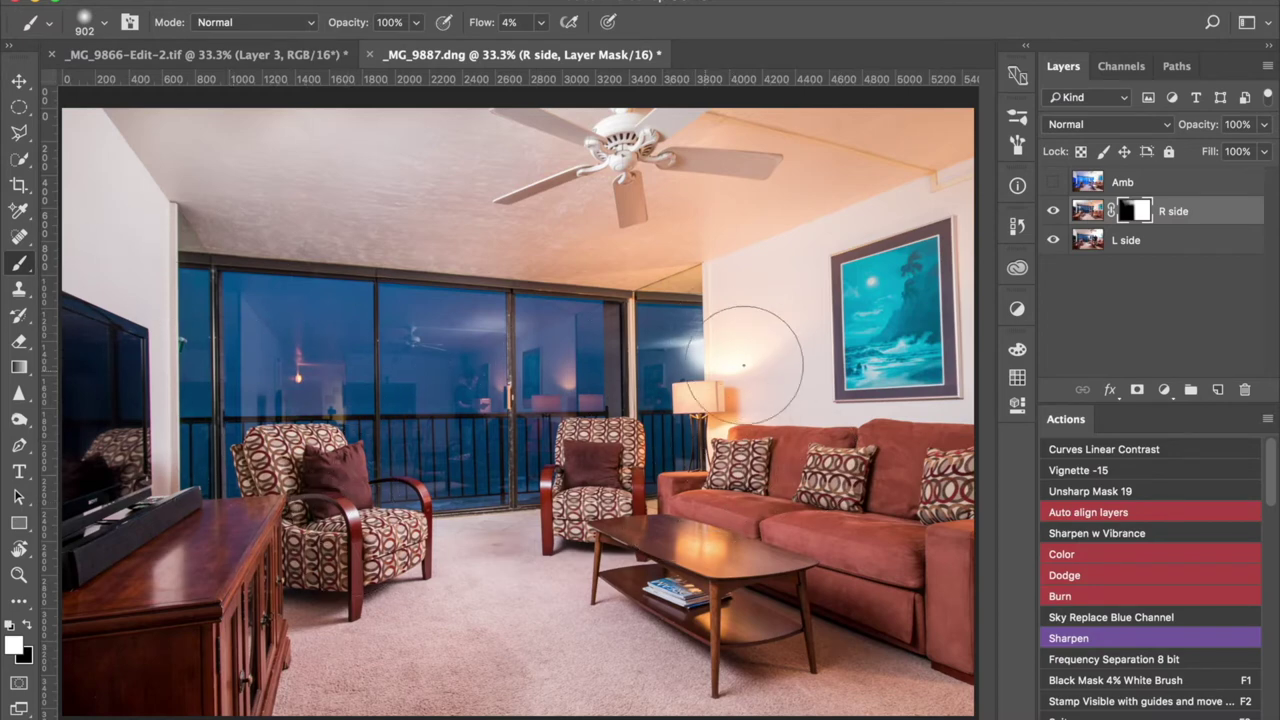
pyautogui.moveTo(751, 362)
pyautogui.mouseDown()
pyautogui.moveTo(759, 156)
pyautogui.moveTo(785, 259)
pyautogui.moveTo(698, 289)
pyautogui.moveTo(743, 258)
pyautogui.moveTo(723, 246)
pyautogui.moveTo(779, 356)
pyautogui.moveTo(780, 389)
pyautogui.moveTo(812, 361)
pyautogui.moveTo(806, 377)
pyautogui.moveTo(822, 342)
pyautogui.moveTo(784, 408)
pyautogui.mouseUp()
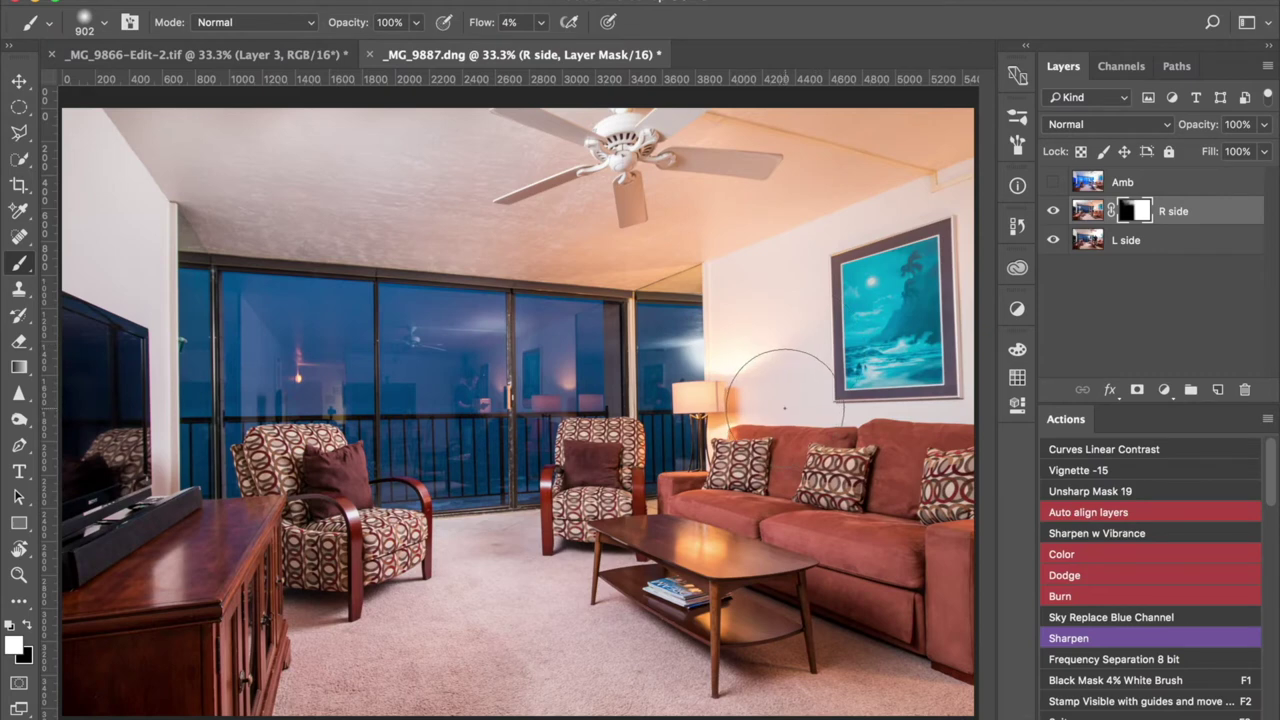
# Make the Amb layer visible, select it, and change its blend mode from Luminosity to Normal
pyautogui.click(1052, 183)
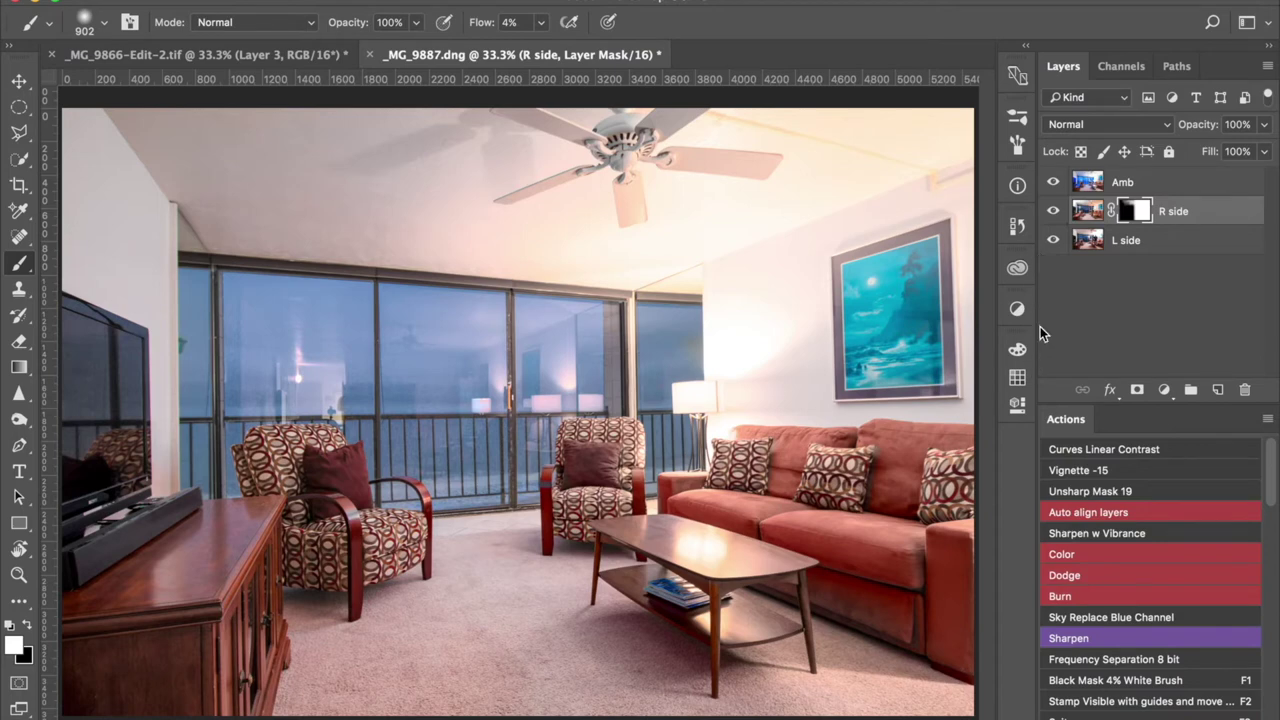
pyautogui.click(1122, 128)
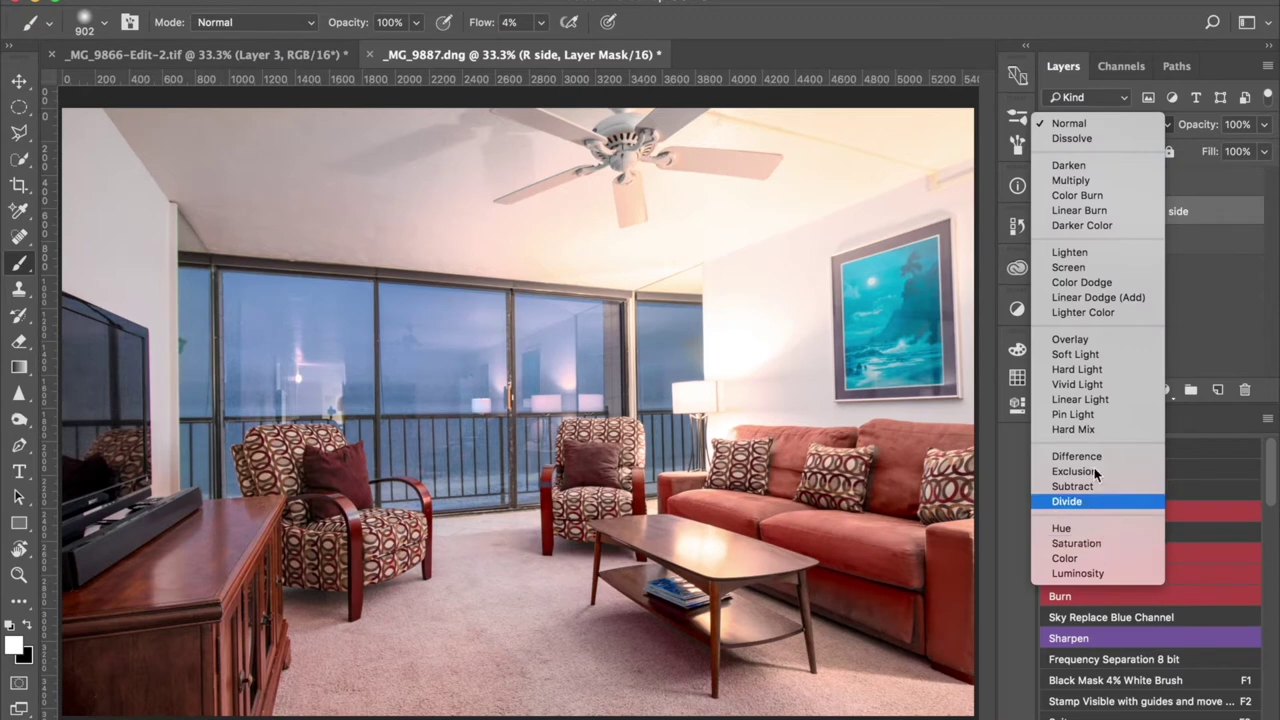
pyautogui.click(1069, 125)
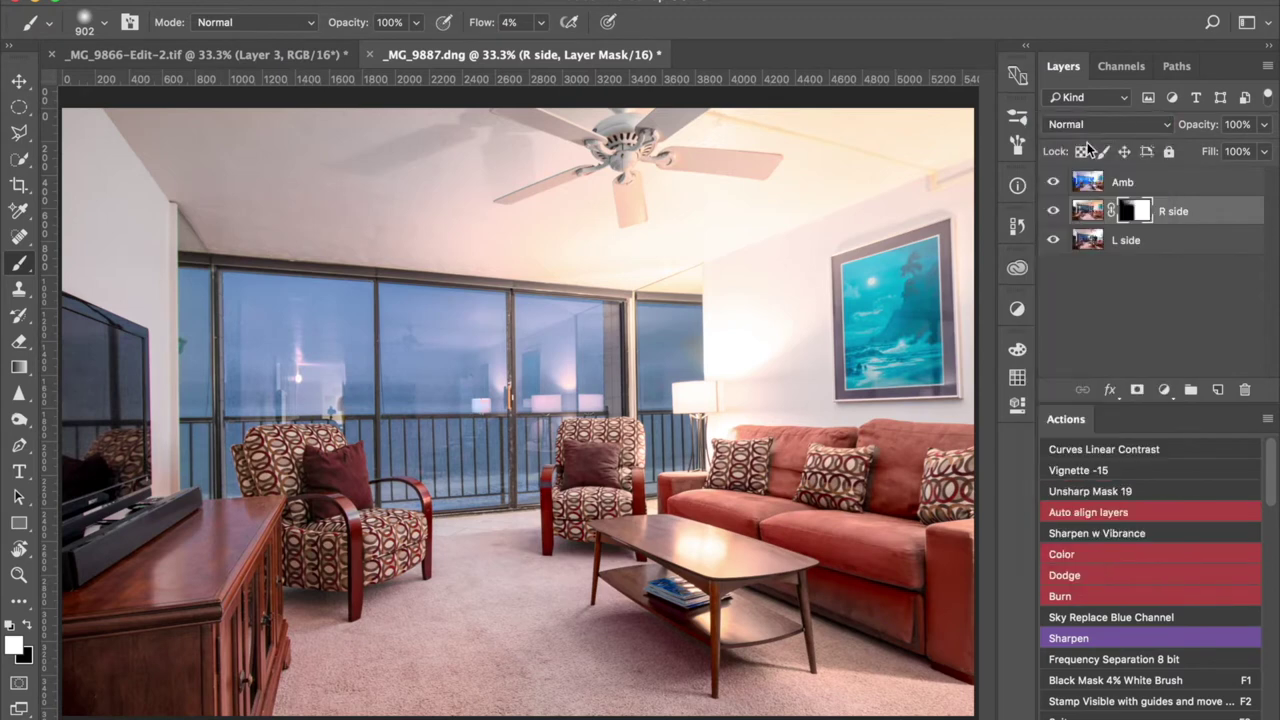
pyautogui.click(1122, 186)
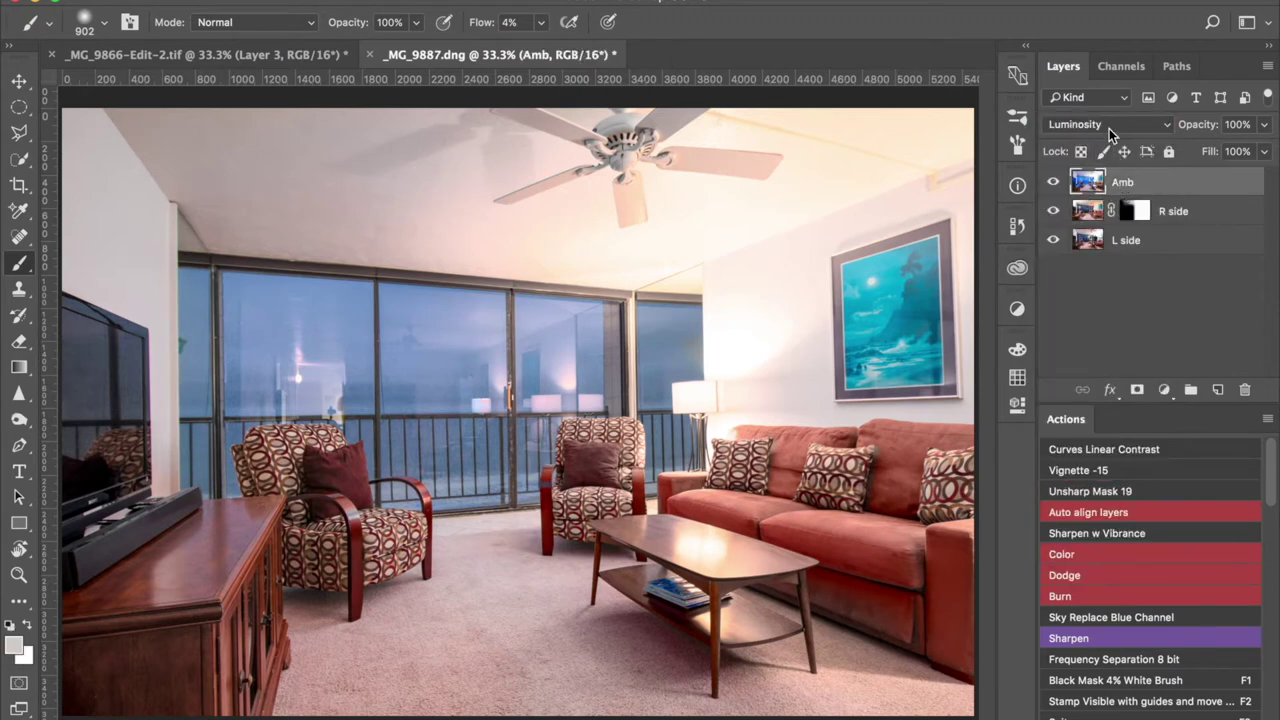
pyautogui.click(1110, 128)
pyautogui.scroll(4, 1098, 200)
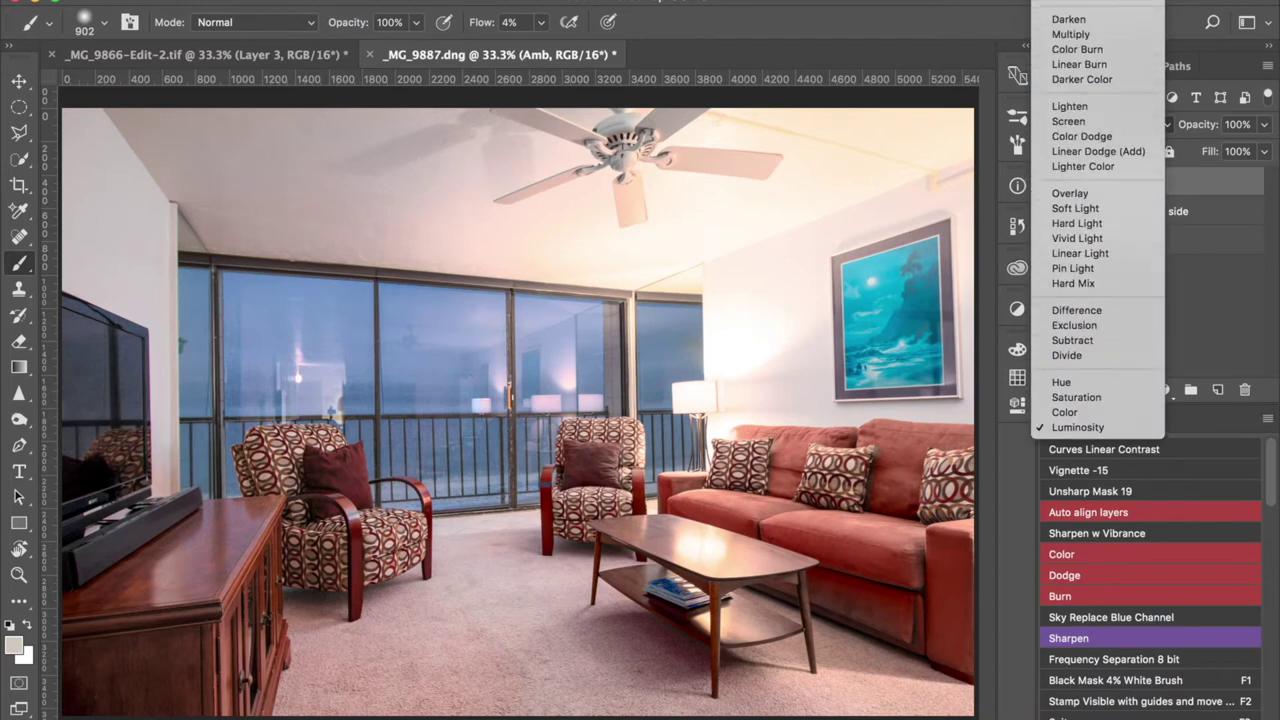
pyautogui.click(1070, 20)
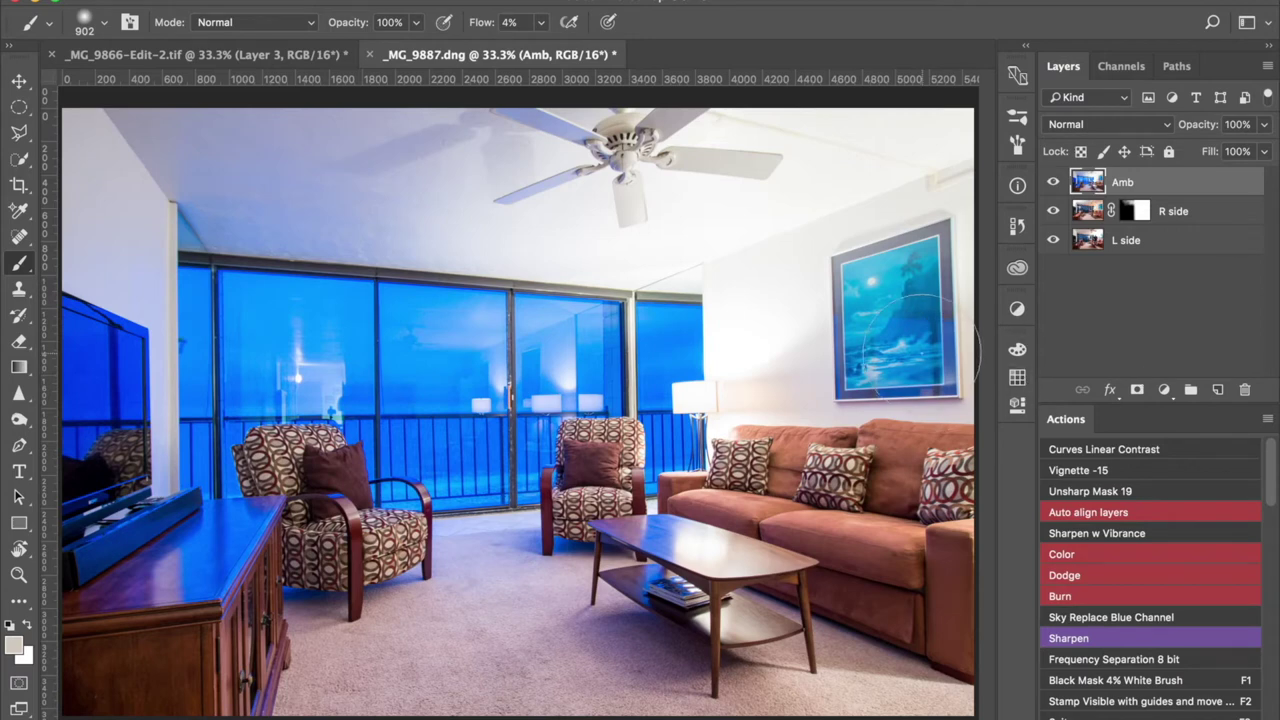
# Add a black mask hiding Amb, paint around the windows, and toggle the mask off and on
pyautogui.press('F1')
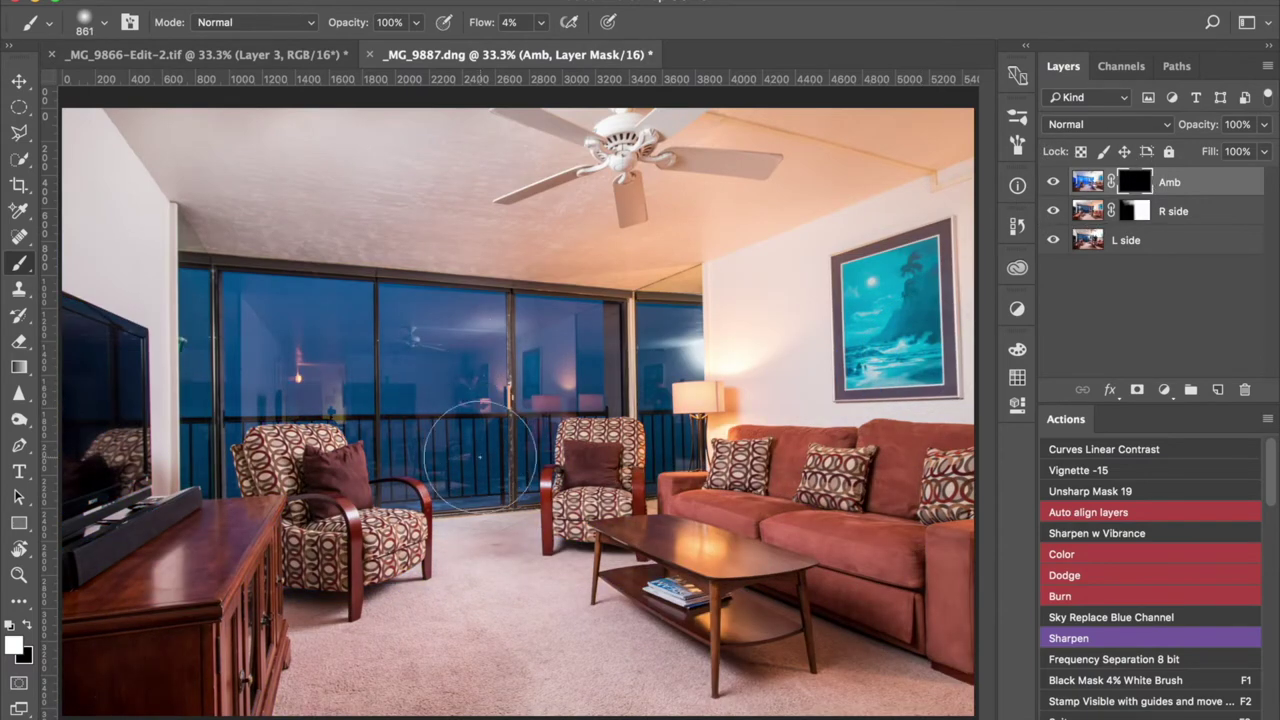
pyautogui.moveTo(480, 455)
pyautogui.mouseDown()
pyautogui.moveTo(455, 455)
pyautogui.moveTo(488, 410)
pyautogui.mouseUp()
pyautogui.keyDown('shift'); pyautogui.click(1137, 184); pyautogui.keyUp('shift')
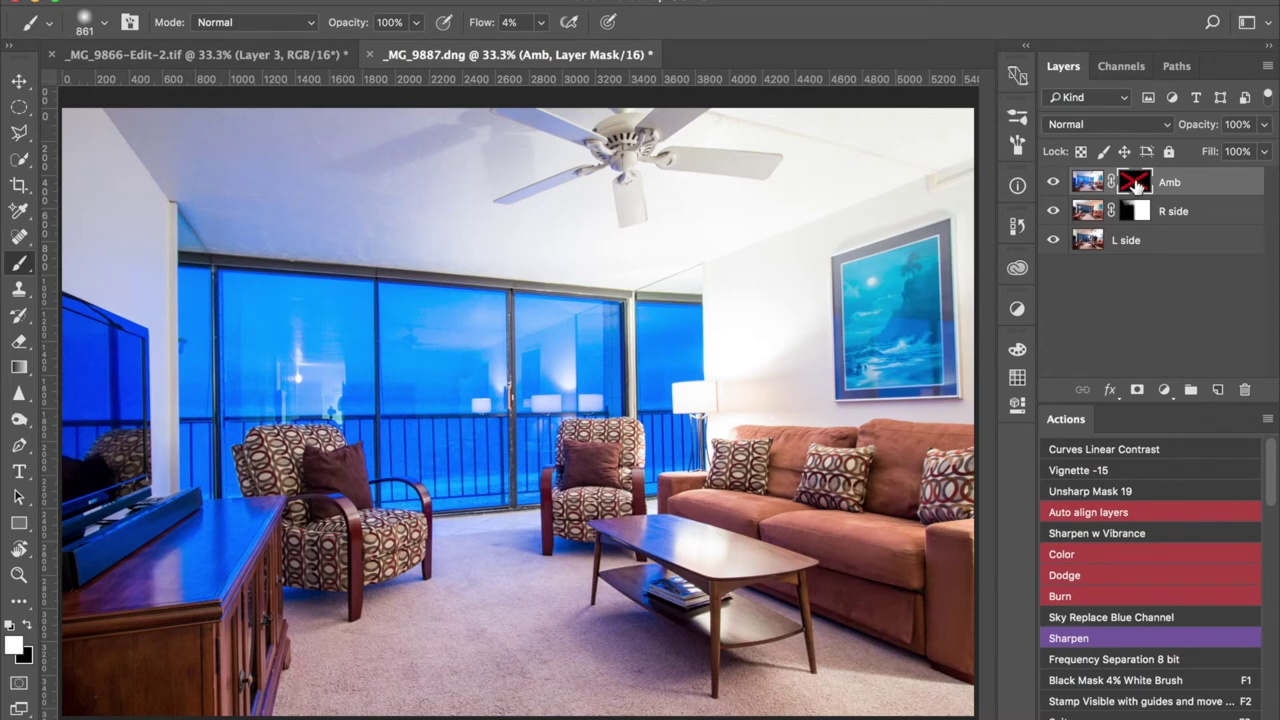
pyautogui.keyDown('shift'); pyautogui.click(1135, 182); pyautogui.keyUp('shift')
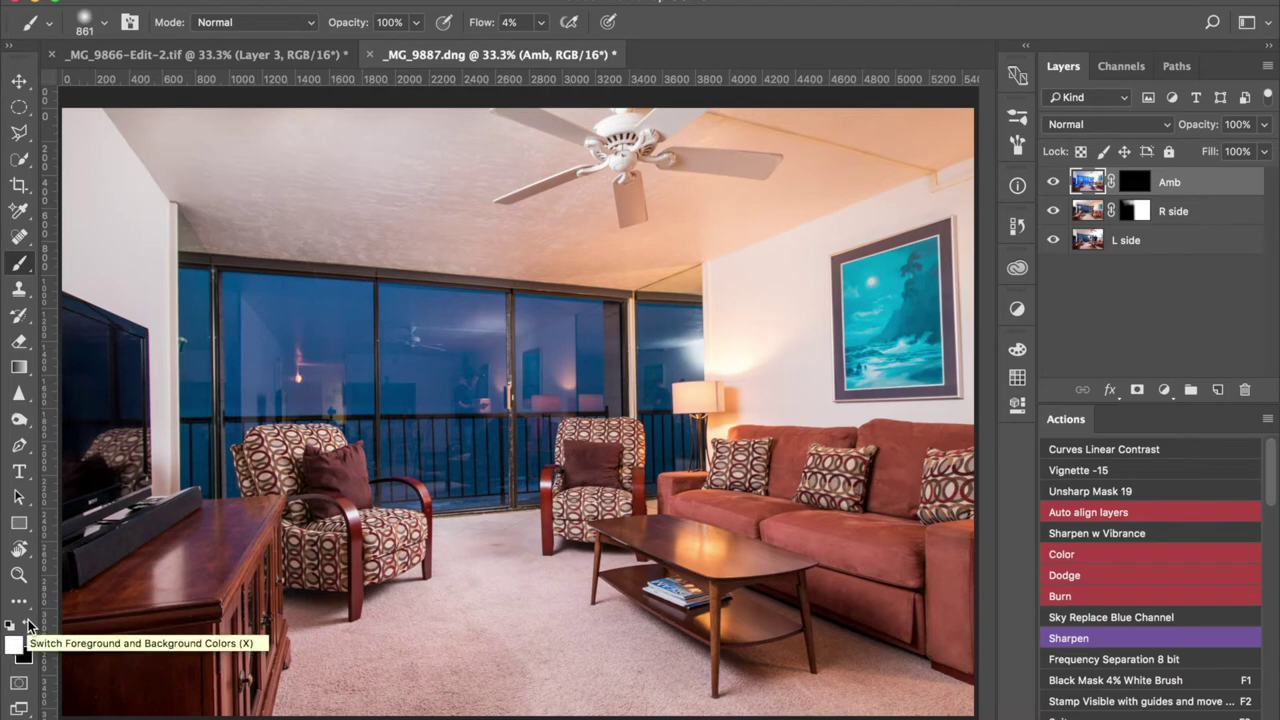
# Target the Amb mask and paint white over the window panes to bring in the blue dusk view
pyautogui.moveTo(282, 370)
pyautogui.mouseDown()
pyautogui.moveTo(326, 344)
pyautogui.moveTo(278, 370)
pyautogui.moveTo(295, 380)
pyautogui.moveTo(314, 345)
pyautogui.moveTo(228, 362)
pyautogui.moveTo(266, 316)
pyautogui.mouseUp()
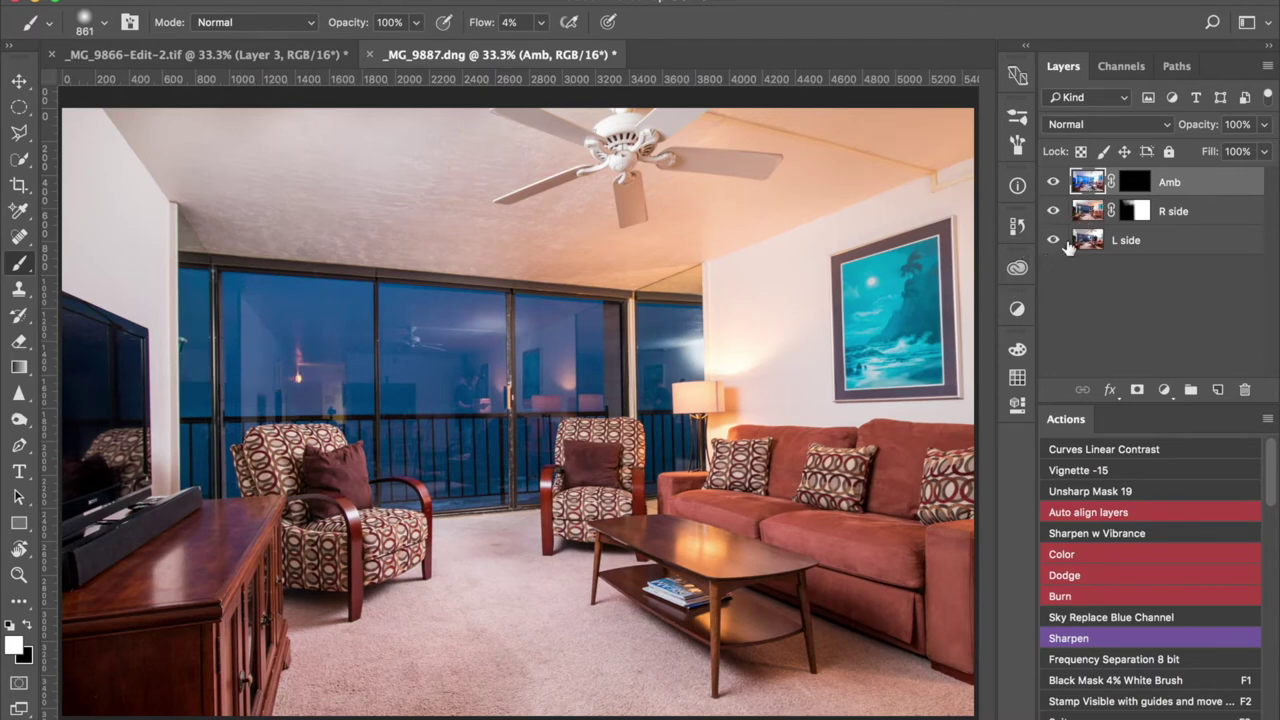
pyautogui.click(1133, 185)
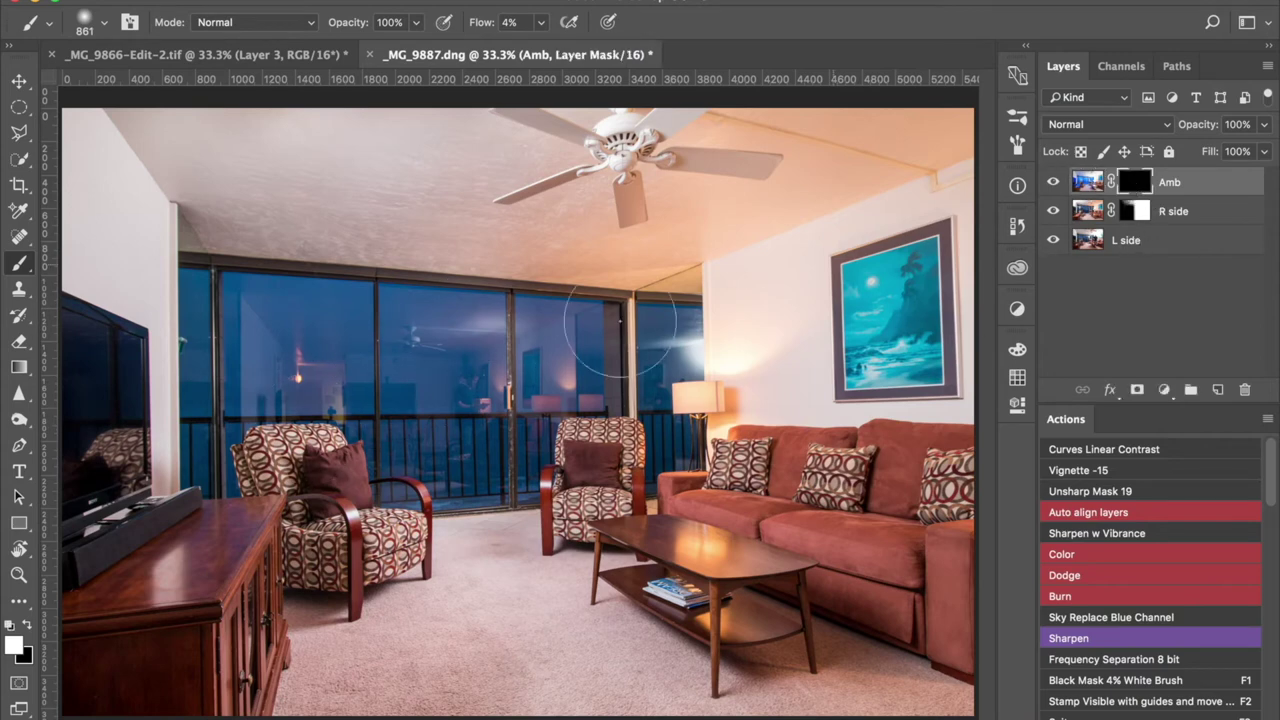
pyautogui.moveTo(357, 357)
pyautogui.mouseDown()
pyautogui.moveTo(294, 336)
pyautogui.moveTo(267, 362)
pyautogui.moveTo(244, 330)
pyautogui.moveTo(216, 332)
pyautogui.moveTo(214, 348)
pyautogui.moveTo(218, 310)
pyautogui.moveTo(205, 328)
pyautogui.moveTo(200, 293)
pyautogui.moveTo(218, 431)
pyautogui.moveTo(205, 465)
pyautogui.moveTo(216, 473)
pyautogui.moveTo(231, 349)
pyautogui.moveTo(286, 347)
pyautogui.moveTo(332, 320)
pyautogui.moveTo(320, 364)
pyautogui.moveTo(382, 326)
pyautogui.moveTo(267, 340)
pyautogui.moveTo(279, 296)
pyautogui.moveTo(385, 302)
pyautogui.moveTo(226, 297)
pyautogui.moveTo(596, 313)
pyautogui.moveTo(456, 322)
pyautogui.moveTo(638, 332)
pyautogui.moveTo(595, 330)
pyautogui.moveTo(681, 350)
pyautogui.moveTo(604, 390)
pyautogui.moveTo(614, 422)
pyautogui.moveTo(650, 443)
pyautogui.moveTo(633, 460)
pyautogui.moveTo(678, 445)
pyautogui.moveTo(690, 448)
pyautogui.moveTo(655, 467)
pyautogui.moveTo(700, 448)
pyautogui.moveTo(700, 465)
pyautogui.moveTo(660, 450)
pyautogui.moveTo(668, 422)
pyautogui.moveTo(611, 366)
pyautogui.moveTo(663, 358)
pyautogui.moveTo(638, 337)
pyautogui.moveTo(556, 380)
pyautogui.moveTo(506, 435)
pyautogui.moveTo(502, 468)
pyautogui.moveTo(497, 439)
pyautogui.moveTo(490, 458)
pyautogui.moveTo(412, 438)
pyautogui.moveTo(398, 448)
pyautogui.moveTo(402, 416)
pyautogui.moveTo(385, 430)
pyautogui.moveTo(372, 358)
pyautogui.moveTo(386, 400)
pyautogui.moveTo(488, 362)
pyautogui.moveTo(440, 395)
pyautogui.moveTo(455, 418)
pyautogui.moveTo(561, 355)
pyautogui.moveTo(640, 350)
pyautogui.moveTo(535, 346)
pyautogui.moveTo(395, 368)
pyautogui.moveTo(320, 312)
pyautogui.moveTo(268, 330)
pyautogui.moveTo(226, 300)
pyautogui.moveTo(222, 465)
pyautogui.moveTo(222, 400)
pyautogui.moveTo(392, 376)
pyautogui.moveTo(456, 440)
pyautogui.moveTo(455, 418)
pyautogui.moveTo(412, 460)
pyautogui.moveTo(445, 440)
pyautogui.moveTo(440, 455)
pyautogui.moveTo(512, 445)
pyautogui.moveTo(505, 455)
pyautogui.moveTo(490, 385)
pyautogui.moveTo(628, 335)
pyautogui.moveTo(470, 320)
pyautogui.moveTo(466, 379)
pyautogui.moveTo(513, 421)
pyautogui.moveTo(655, 440)
pyautogui.mouseUp()
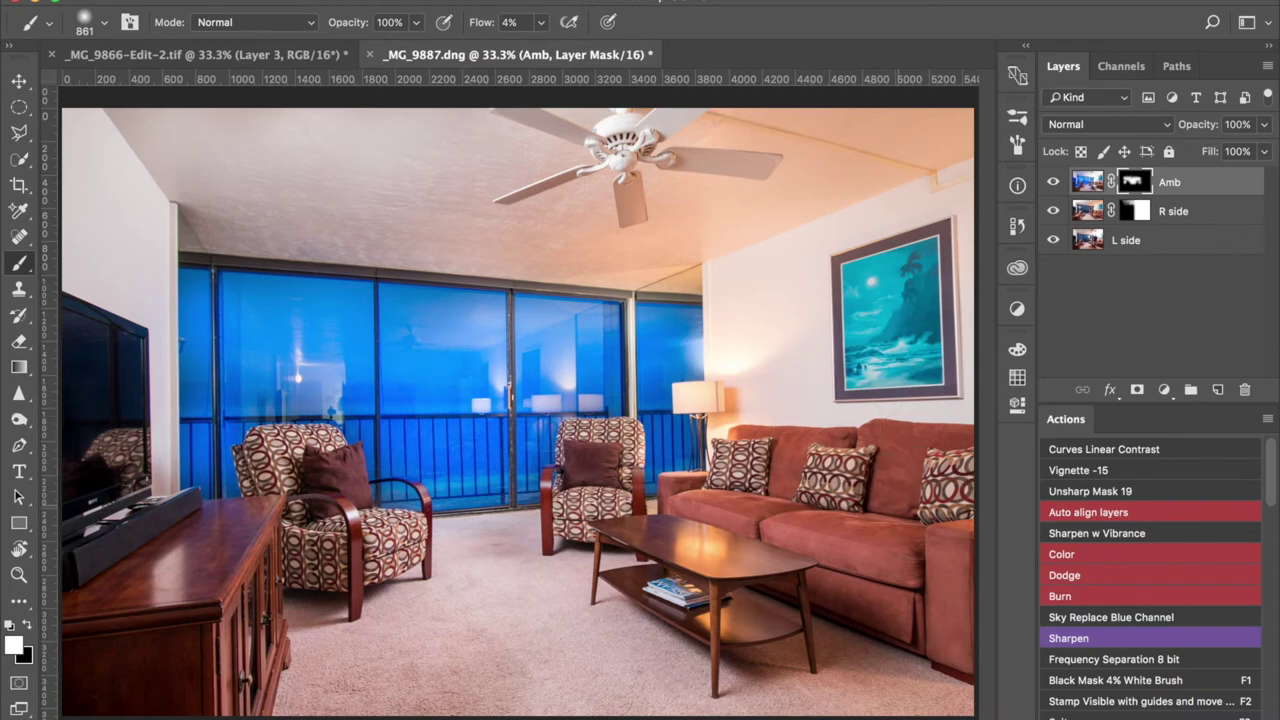
# Compare with the Amb mask off, then reveal the top-left ceiling corner with a 1233 px brush
pyautogui.keyDown('shift'); pyautogui.click(1133, 185); pyautogui.keyUp('shift')
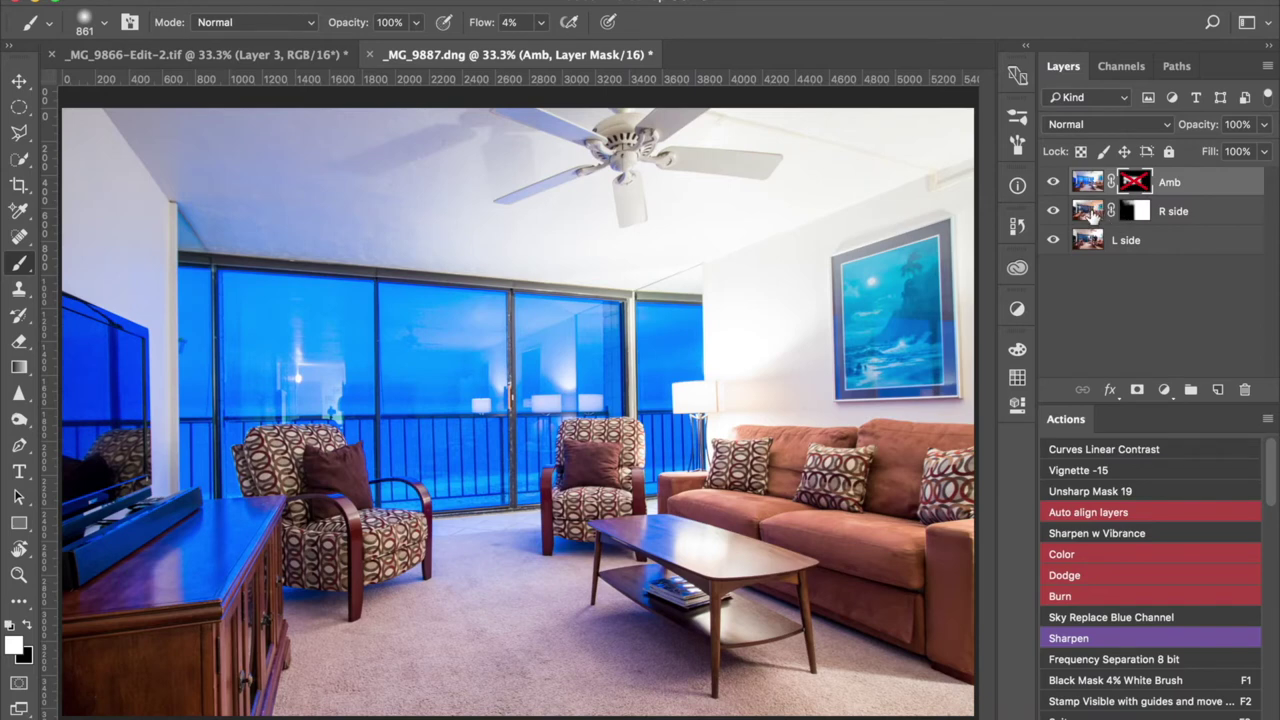
pyautogui.keyDown('shift'); pyautogui.click(1134, 181); pyautogui.keyUp('shift')
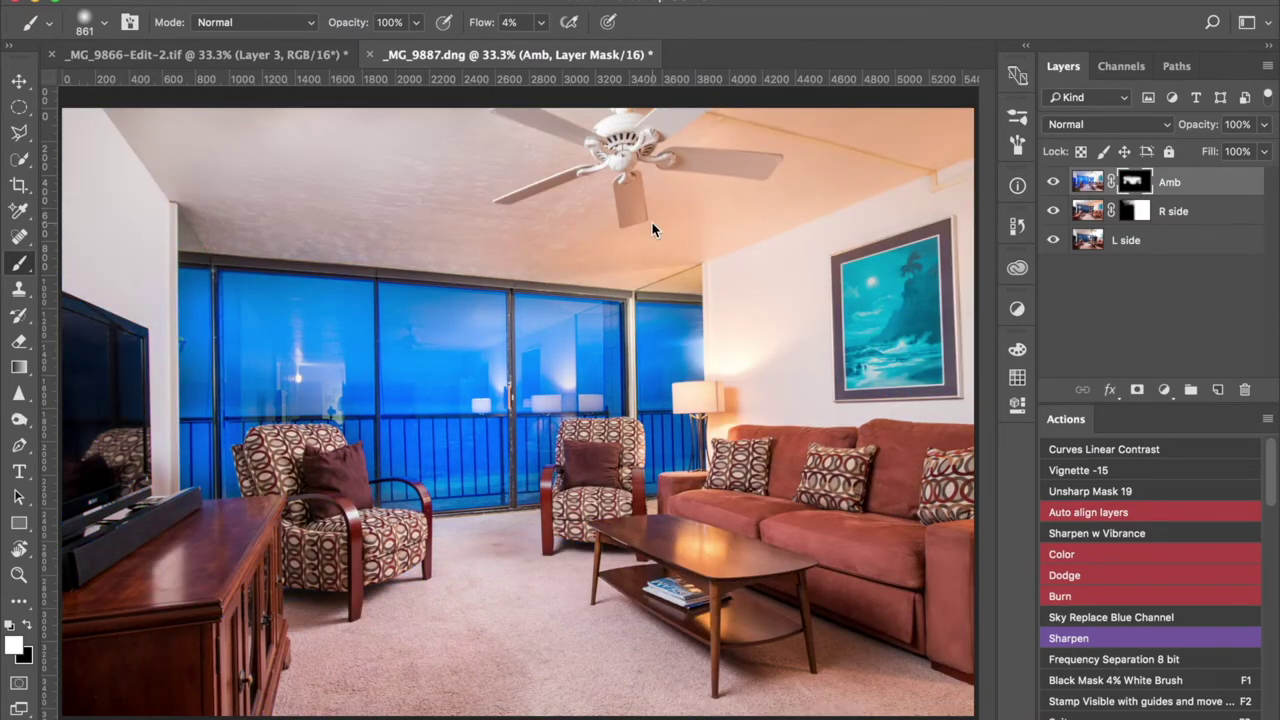
pyautogui.moveTo(606, 214)
pyautogui.mouseDown()
pyautogui.moveTo(580, 214)
pyautogui.moveTo(640, 214)
pyautogui.mouseUp()
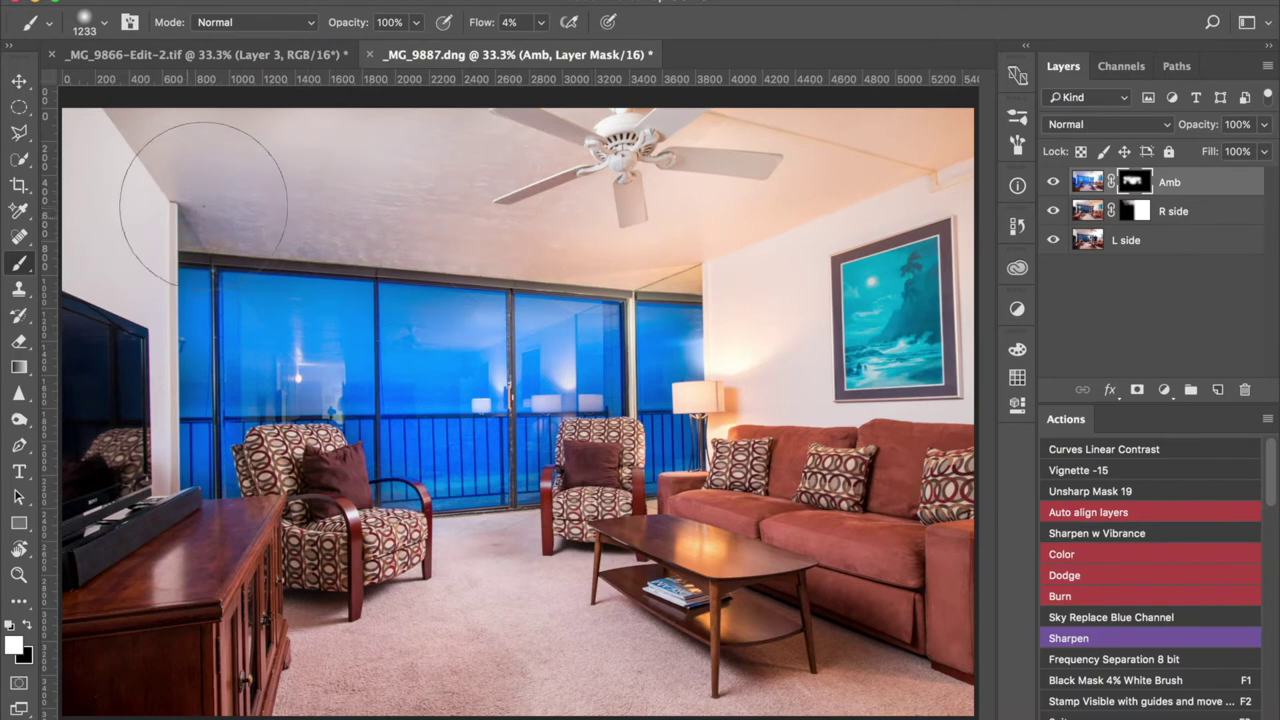
pyautogui.moveTo(203, 204)
pyautogui.mouseDown()
pyautogui.moveTo(205, 170)
pyautogui.moveTo(133, 124)
pyautogui.moveTo(165, 103)
pyautogui.moveTo(269, 144)
pyautogui.moveTo(230, 210)
pyautogui.moveTo(322, 221)
pyautogui.moveTo(346, 241)
pyautogui.moveTo(233, 232)
pyautogui.moveTo(421, 243)
pyautogui.moveTo(470, 230)
pyautogui.mouseUp()
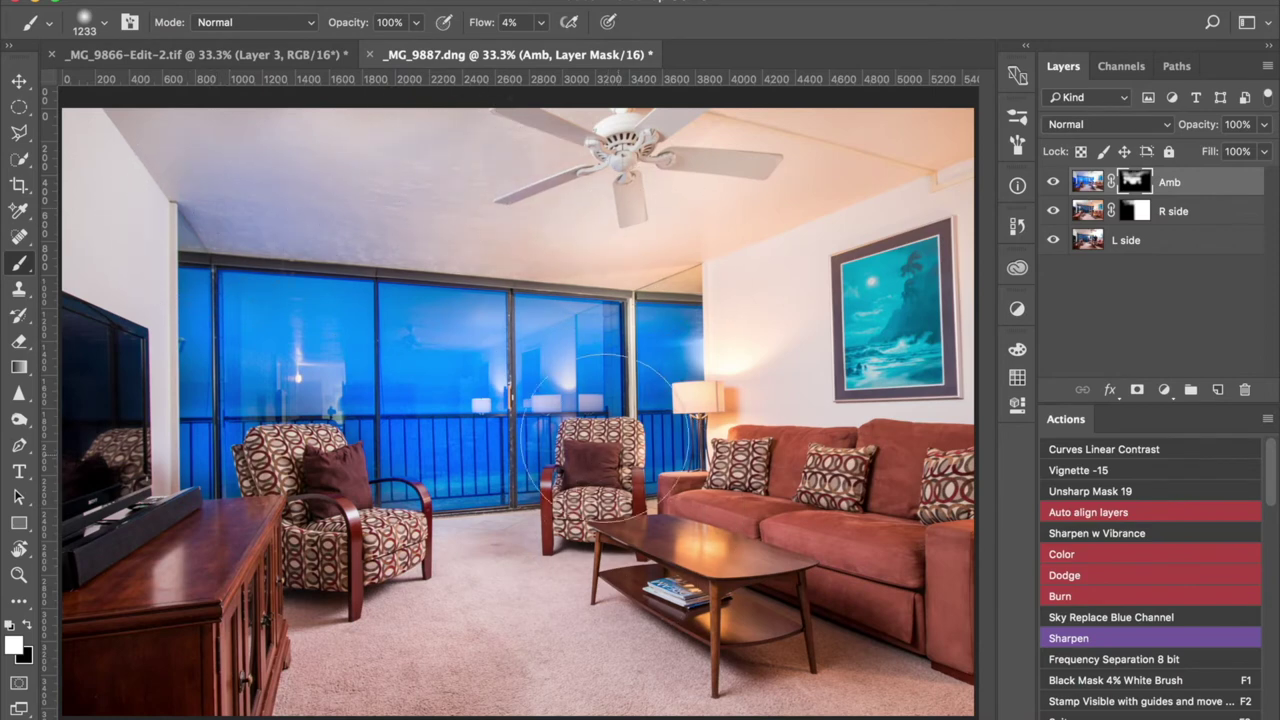
# Paint black on the Amb mask to blend the ceiling corner and the ceiling right of the fan
pyautogui.press('x')
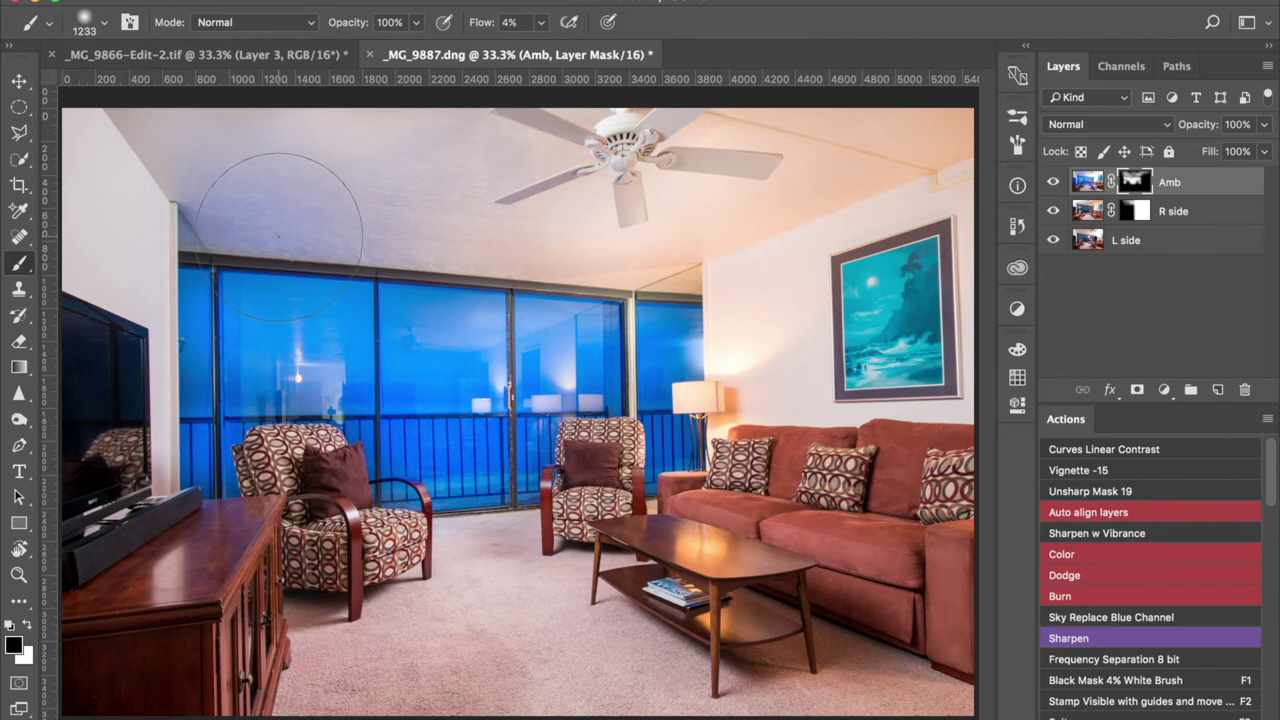
pyautogui.moveTo(218, 178)
pyautogui.mouseDown()
pyautogui.moveTo(325, 241)
pyautogui.moveTo(344, 220)
pyautogui.moveTo(229, 264)
pyautogui.moveTo(231, 202)
pyautogui.moveTo(153, 111)
pyautogui.moveTo(168, 167)
pyautogui.moveTo(238, 220)
pyautogui.moveTo(318, 197)
pyautogui.moveTo(323, 252)
pyautogui.mouseUp()
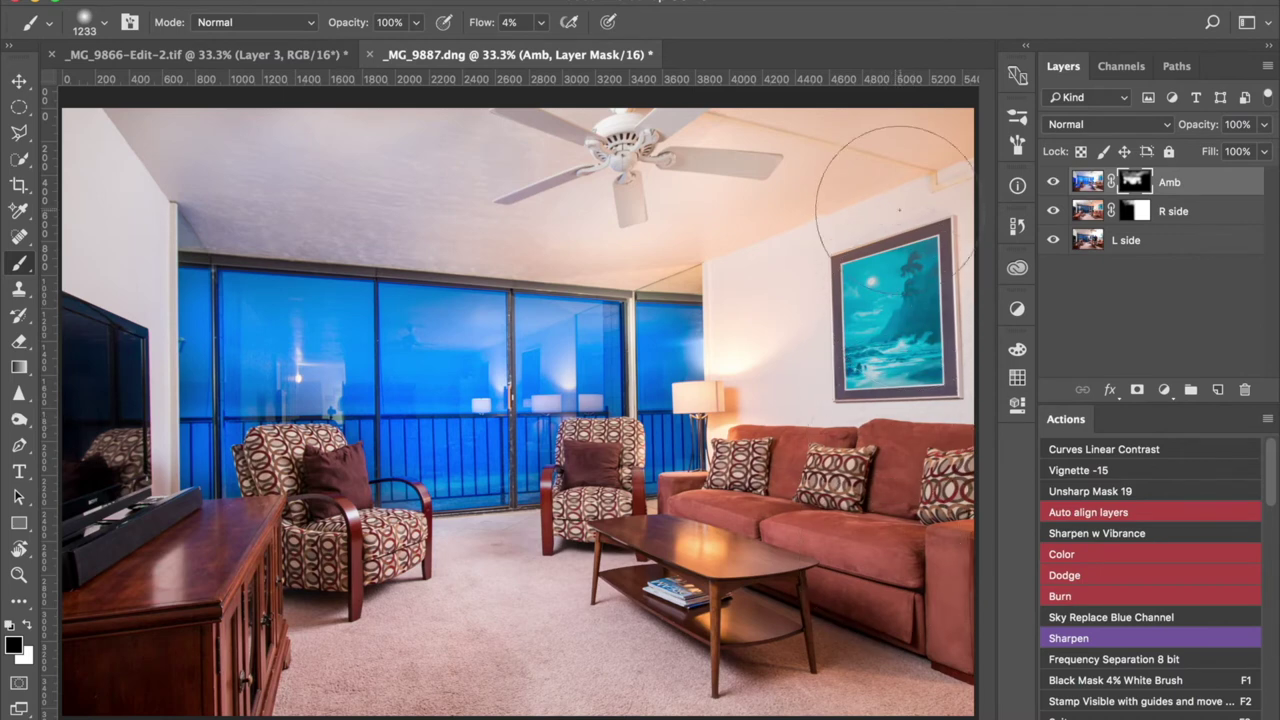
pyautogui.moveTo(689, 210)
pyautogui.mouseDown()
pyautogui.moveTo(824, 159)
pyautogui.moveTo(666, 210)
pyautogui.moveTo(785, 273)
pyautogui.moveTo(799, 188)
pyautogui.moveTo(727, 204)
pyautogui.moveTo(735, 182)
pyautogui.moveTo(734, 212)
pyautogui.moveTo(791, 151)
pyautogui.moveTo(794, 109)
pyautogui.moveTo(721, 198)
pyautogui.moveTo(710, 241)
pyautogui.moveTo(740, 207)
pyautogui.mouseUp()
pyautogui.click(1016, 312)
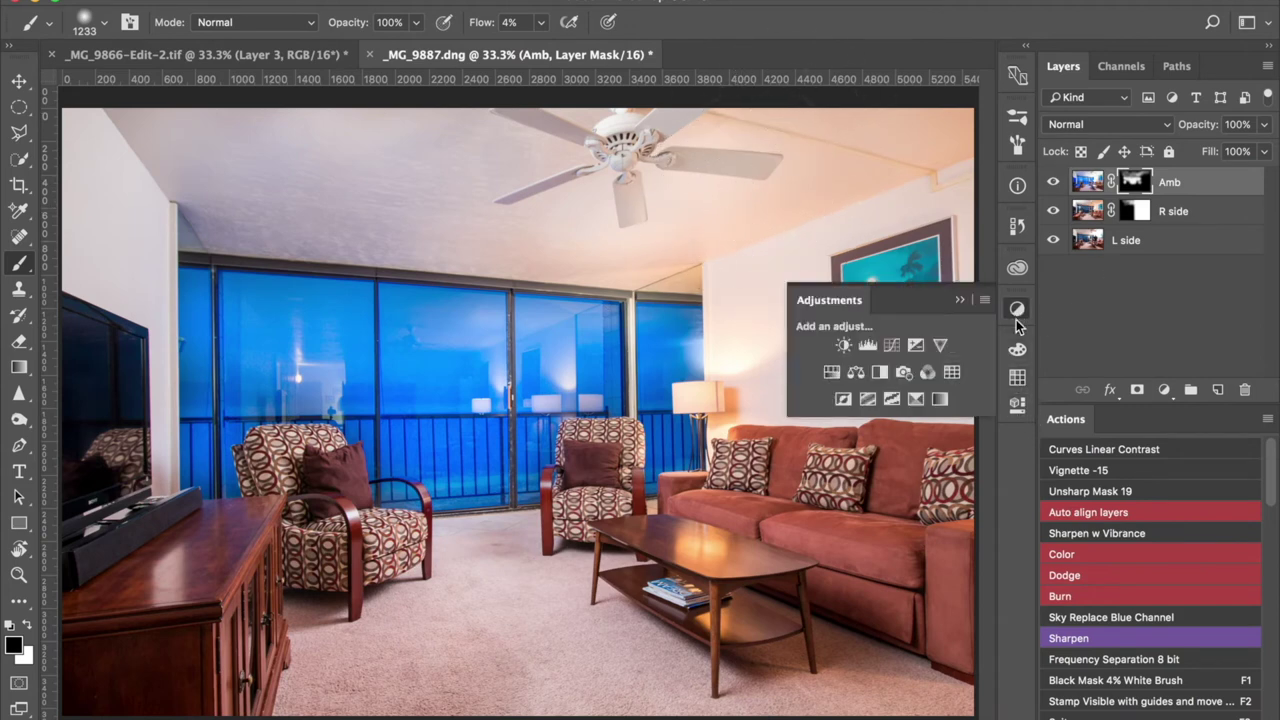
# Add a Hue/Saturation layer with Yellows saturation at -29 and Reds saturation at -41
pyautogui.click(829, 373)
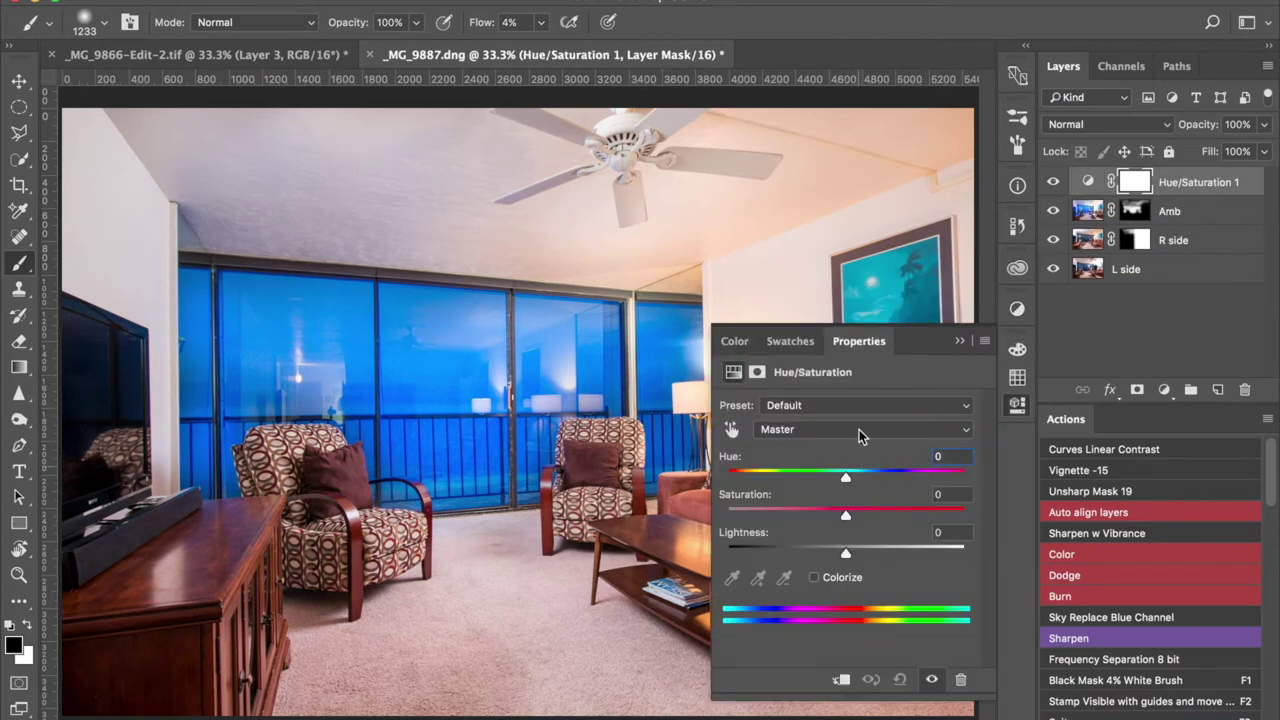
pyautogui.click(860, 432)
pyautogui.click(809, 460)
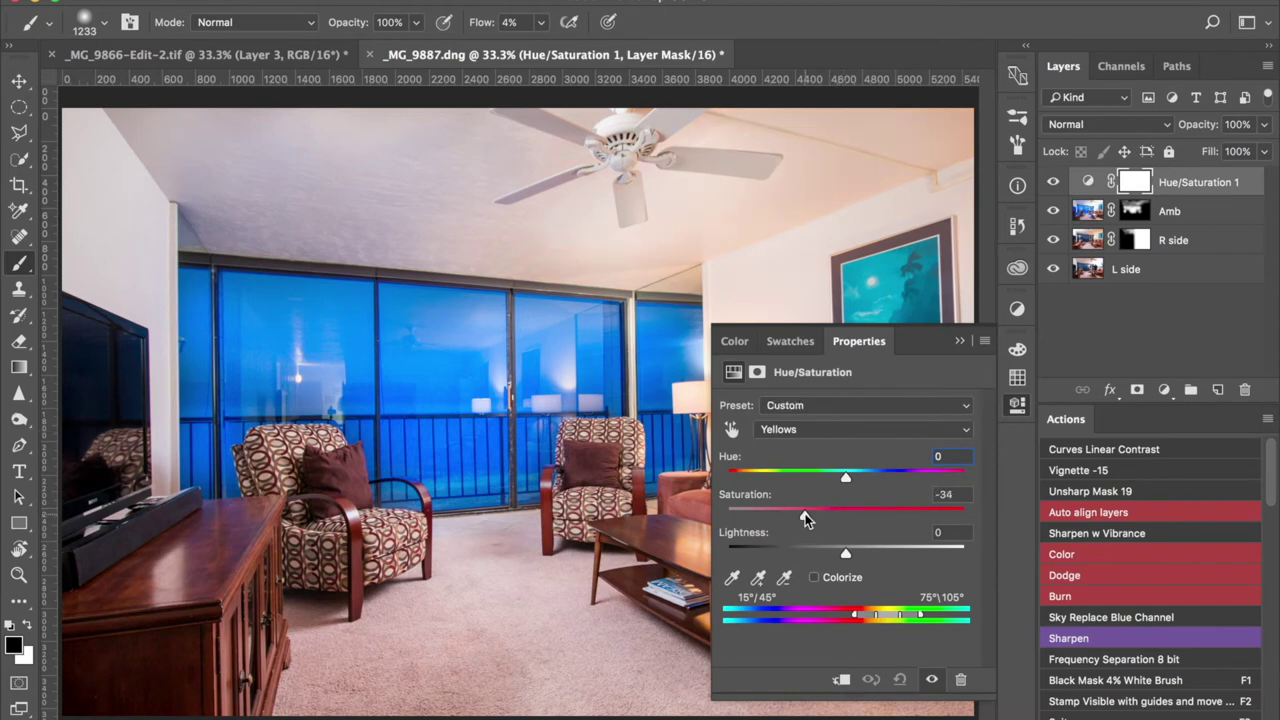
pyautogui.click(840, 437)
pyautogui.click(820, 410)
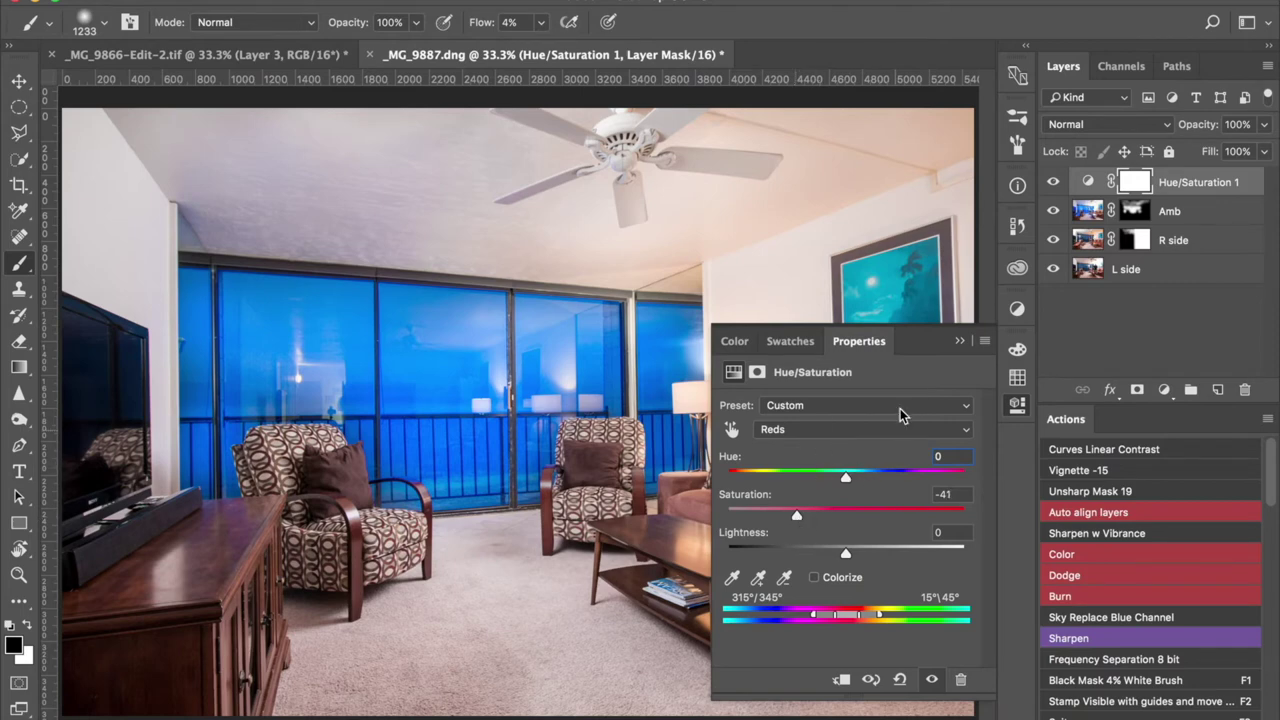
pyautogui.click(1017, 404)
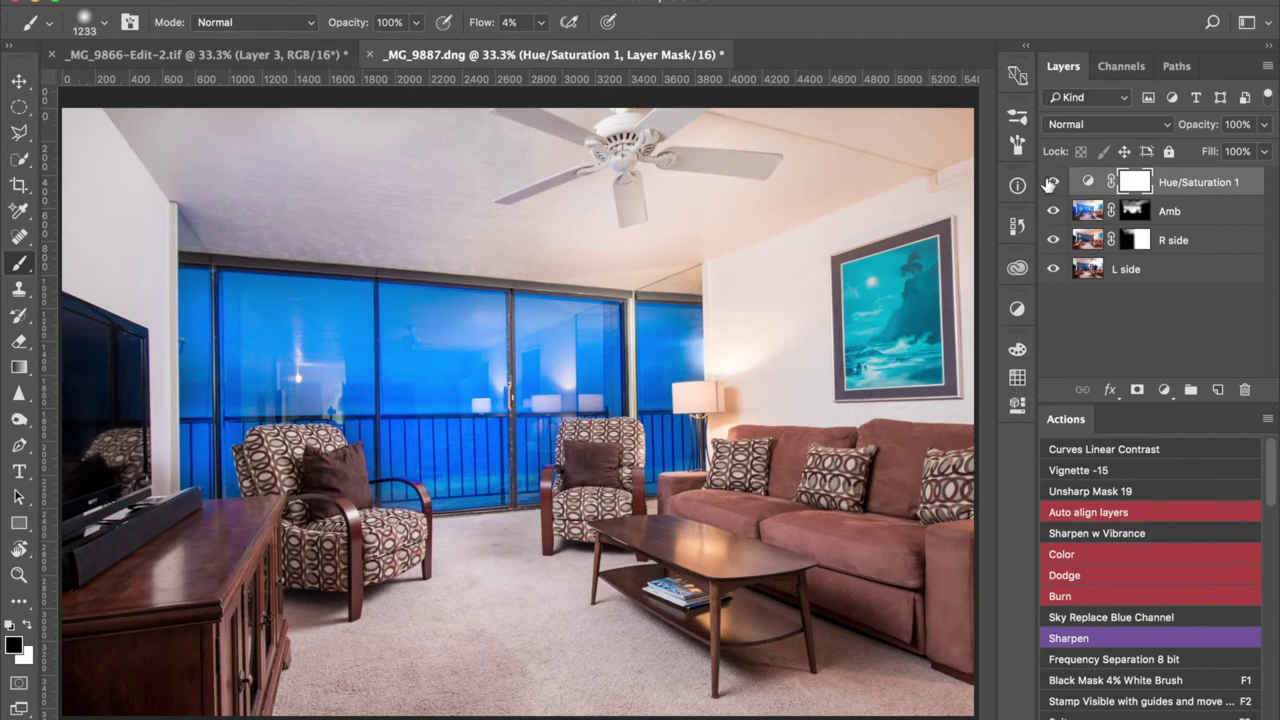
# Toggle Hue/Saturation 1 off and on repeatedly to judge the desaturation, ending with it visible
pyautogui.click(1052, 182)
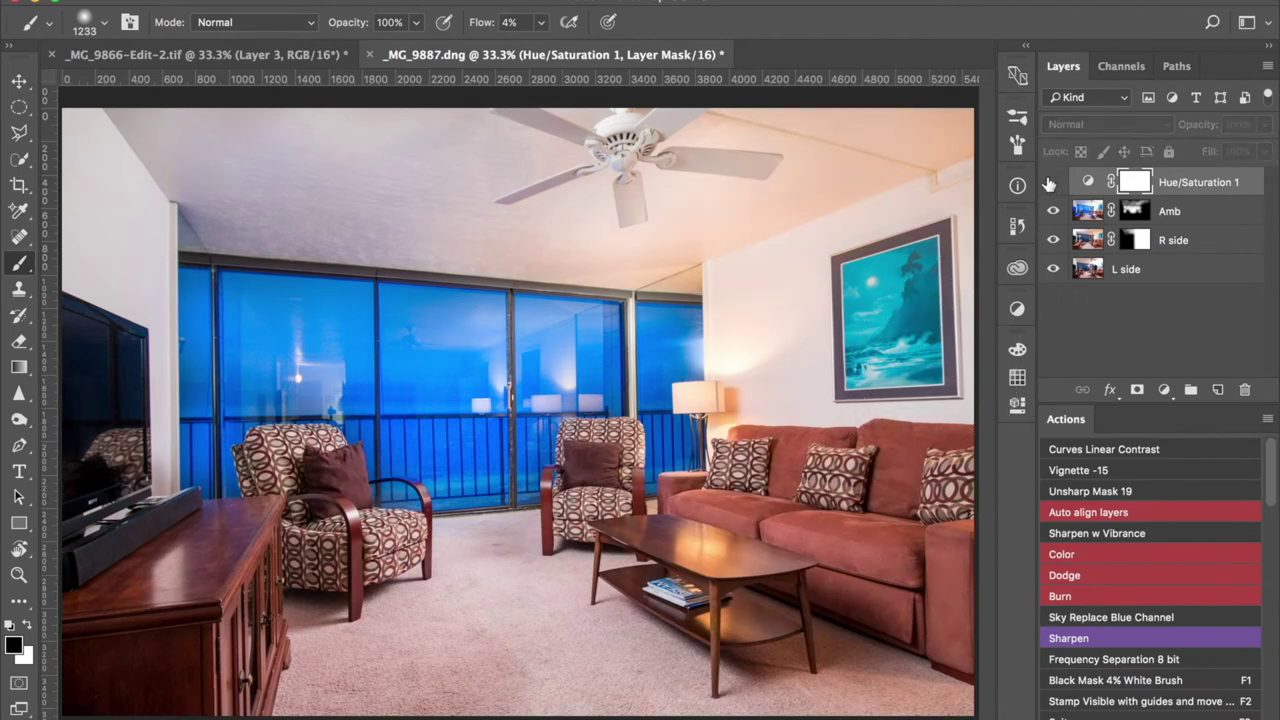
pyautogui.click(1051, 182)
pyautogui.click(1050, 183)
pyautogui.click(1052, 183)
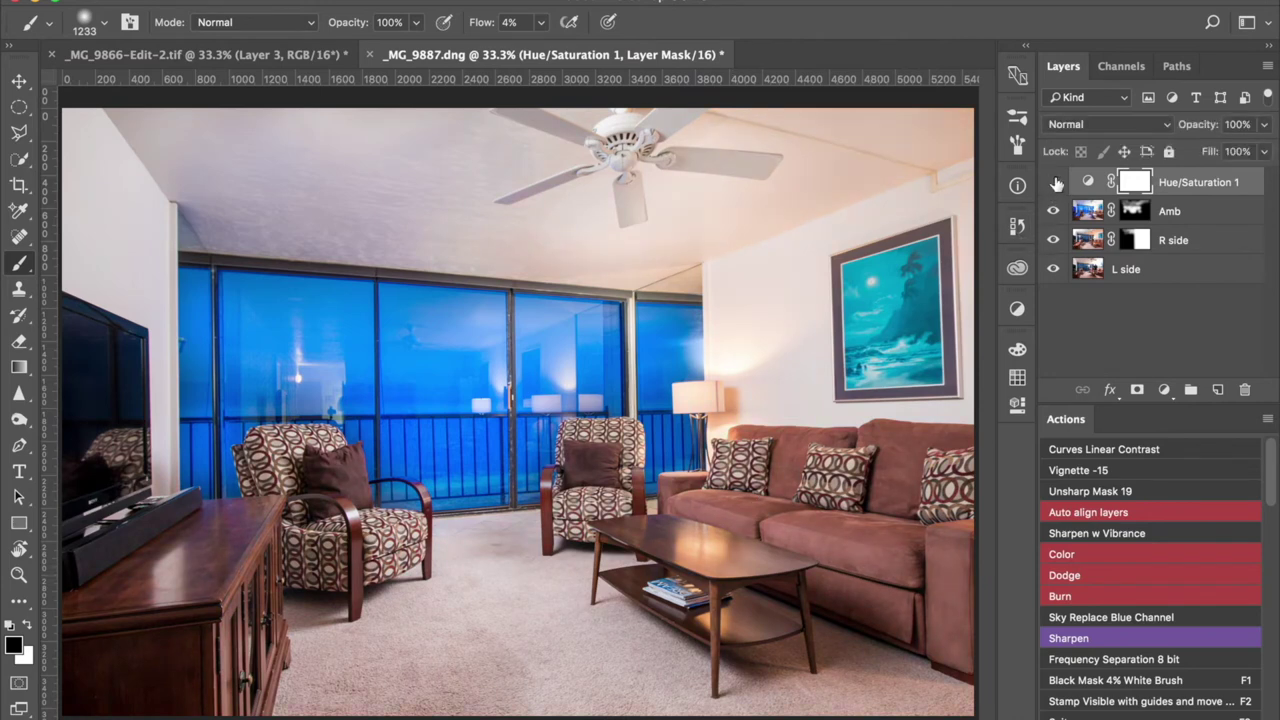
pyautogui.click(1054, 183)
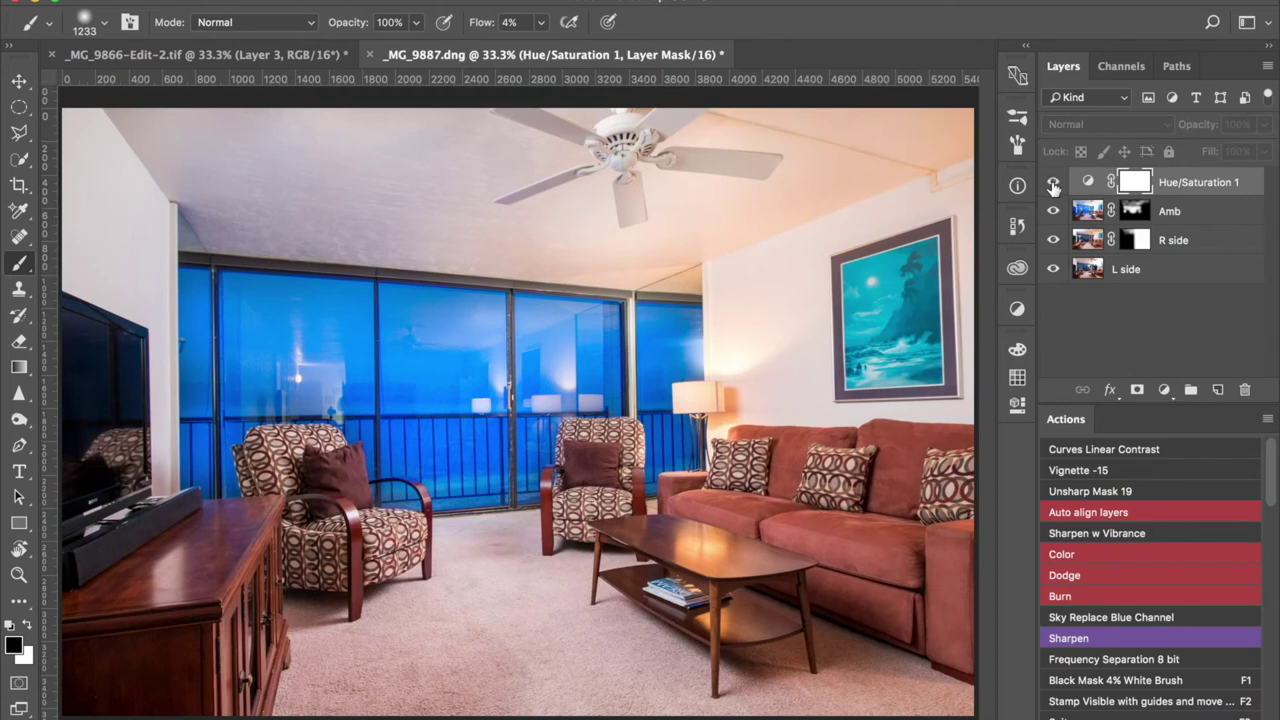
pyautogui.click(1053, 183)
pyautogui.click(1054, 183)
pyautogui.click(1053, 183)
# Invert the Hue/Saturation mask and paint white over the wall above the windows and ceiling near the fan
pyautogui.hotkey('ctrl', 'i')
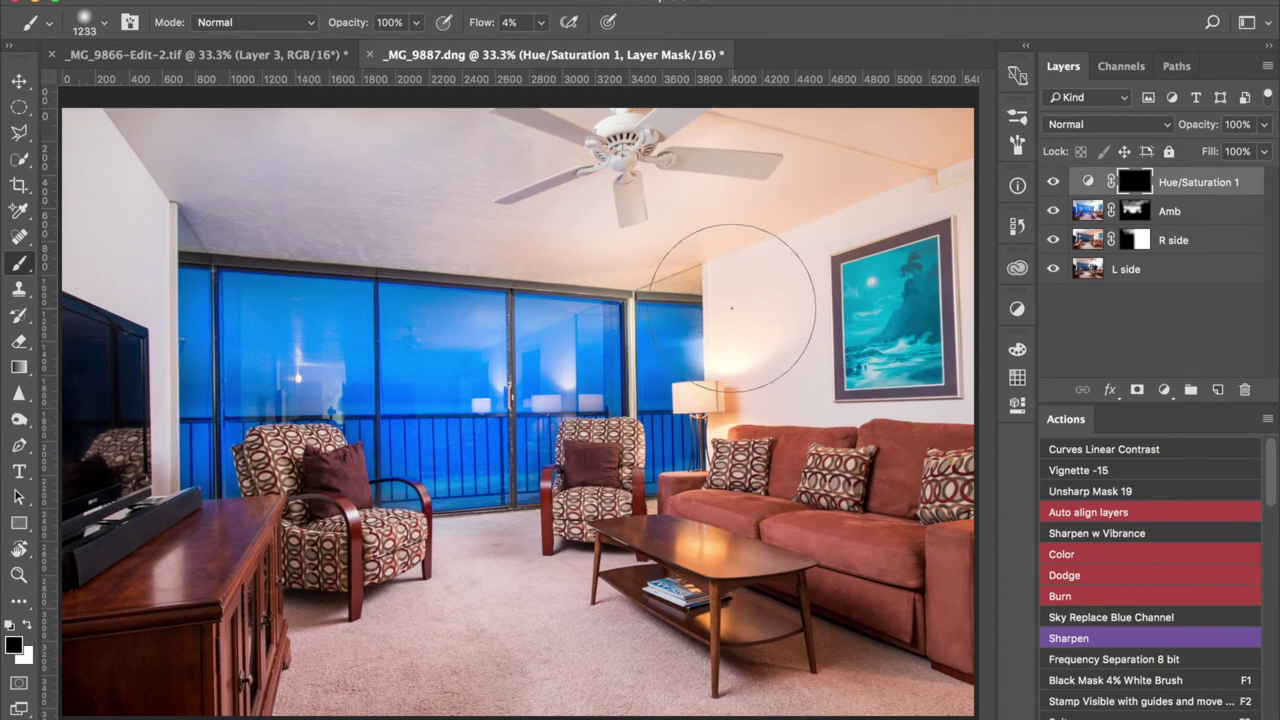
pyautogui.press('x')
pyautogui.moveTo(760, 283)
pyautogui.mouseDown()
pyautogui.moveTo(707, 320)
pyautogui.moveTo(722, 327)
pyautogui.moveTo(776, 291)
pyautogui.moveTo(718, 321)
pyautogui.moveTo(759, 302)
pyautogui.moveTo(714, 291)
pyautogui.moveTo(901, 152)
pyautogui.moveTo(861, 152)
pyautogui.moveTo(952, 143)
pyautogui.moveTo(845, 198)
pyautogui.moveTo(865, 197)
pyautogui.moveTo(918, 163)
pyautogui.moveTo(850, 182)
pyautogui.moveTo(882, 163)
pyautogui.moveTo(783, 160)
pyautogui.moveTo(832, 208)
pyautogui.mouseUp()
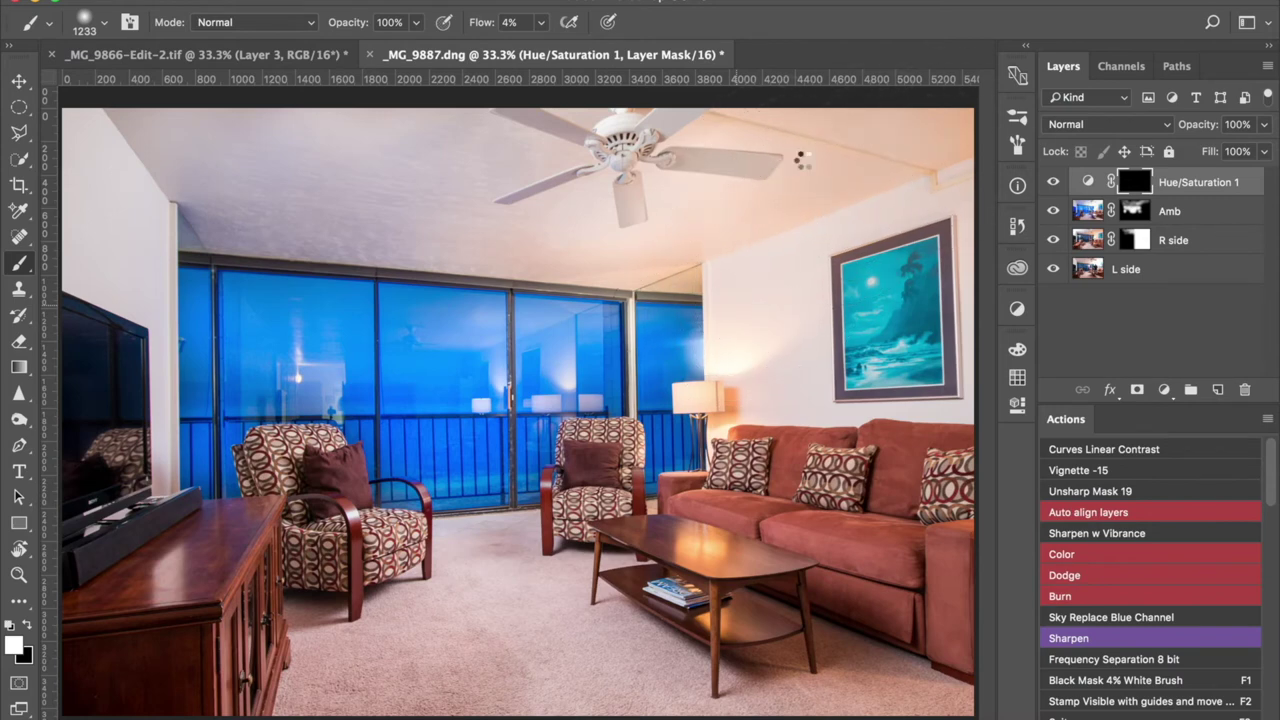
pyautogui.moveTo(760, 240)
pyautogui.mouseDown()
pyautogui.moveTo(791, 231)
pyautogui.moveTo(763, 180)
pyautogui.moveTo(767, 191)
pyautogui.moveTo(635, 228)
pyautogui.moveTo(621, 197)
pyautogui.moveTo(501, 216)
pyautogui.moveTo(589, 188)
pyautogui.moveTo(635, 229)
pyautogui.moveTo(634, 215)
pyautogui.moveTo(763, 153)
pyautogui.moveTo(981, 160)
pyautogui.moveTo(890, 174)
pyautogui.moveTo(745, 240)
pyautogui.moveTo(758, 280)
pyautogui.moveTo(713, 337)
pyautogui.moveTo(715, 370)
pyautogui.moveTo(729, 340)
pyautogui.moveTo(695, 357)
pyautogui.moveTo(736, 349)
pyautogui.moveTo(739, 293)
pyautogui.moveTo(632, 221)
pyautogui.moveTo(735, 173)
pyautogui.moveTo(779, 118)
pyautogui.moveTo(546, 184)
pyautogui.moveTo(644, 201)
pyautogui.moveTo(879, 144)
pyautogui.moveTo(960, 109)
pyautogui.moveTo(780, 139)
pyautogui.moveTo(609, 146)
pyautogui.moveTo(522, 199)
pyautogui.moveTo(638, 238)
pyautogui.moveTo(750, 234)
pyautogui.moveTo(685, 249)
pyautogui.moveTo(680, 294)
pyautogui.moveTo(718, 268)
pyautogui.moveTo(665, 295)
pyautogui.moveTo(675, 312)
pyautogui.moveTo(857, 180)
pyautogui.moveTo(888, 187)
pyautogui.moveTo(920, 140)
pyautogui.mouseUp()
pyautogui.press('\\')
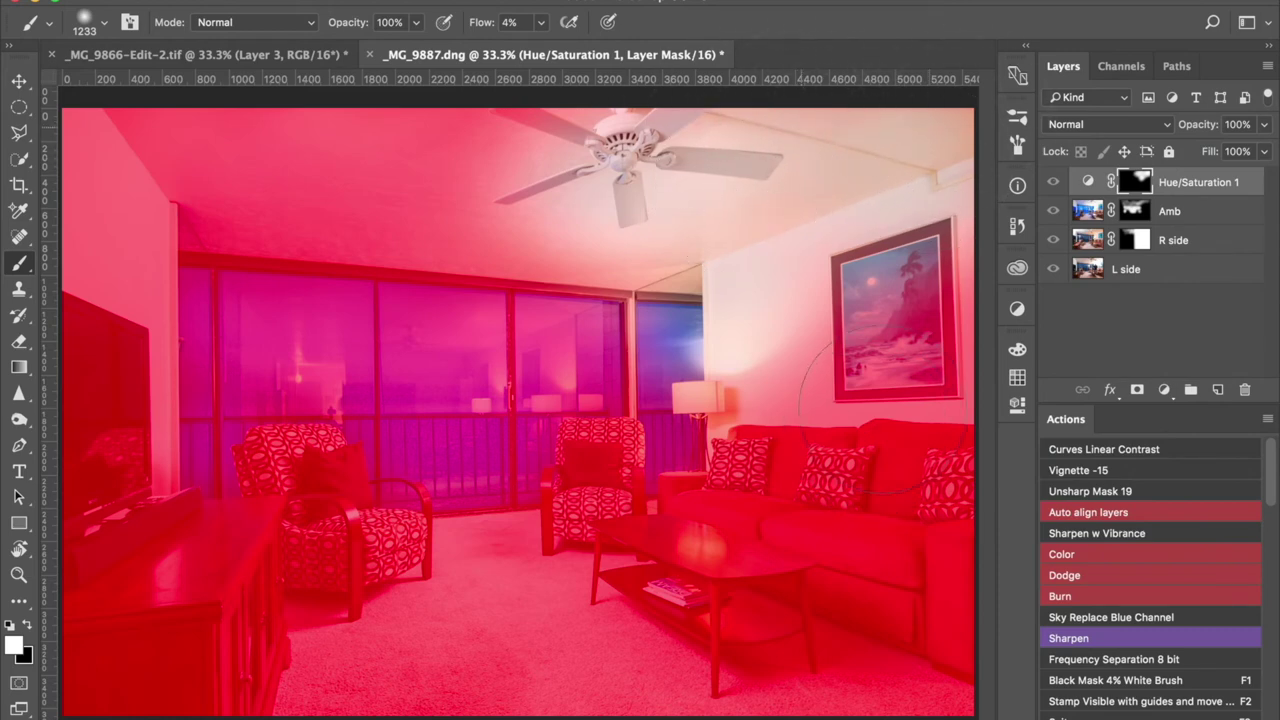
pyautogui.press('\\')
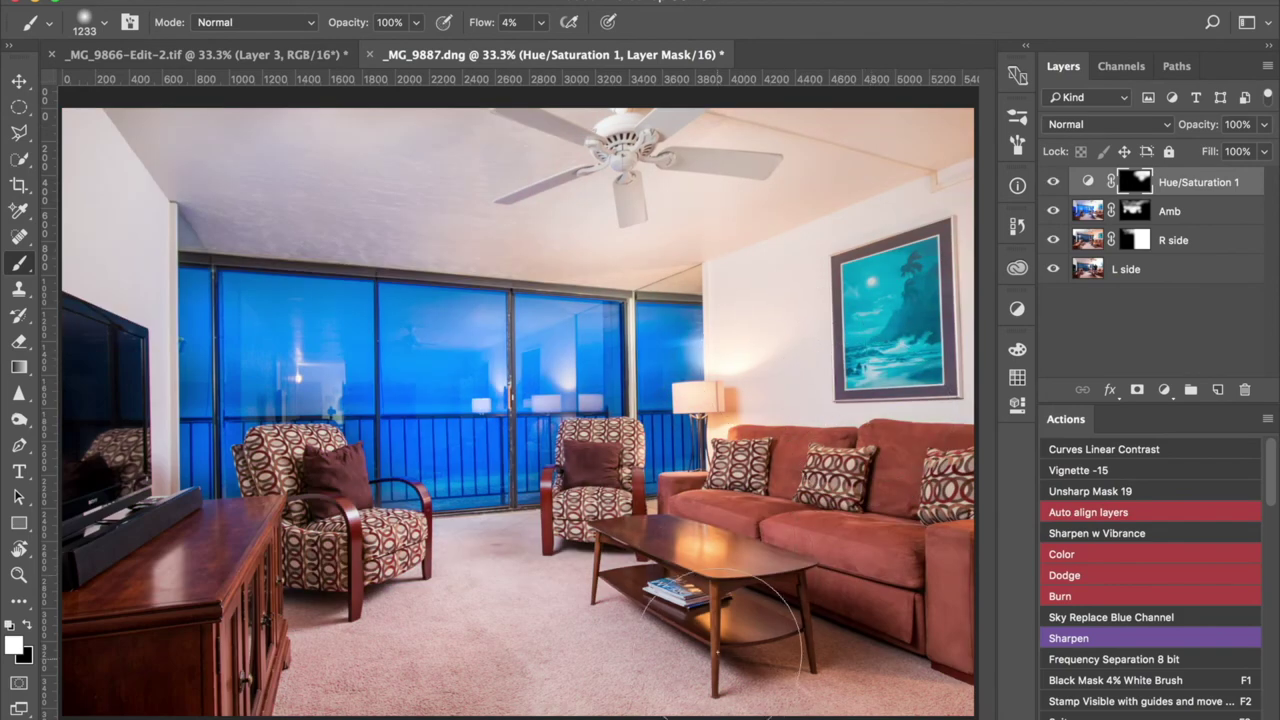
pyautogui.click(1053, 183)
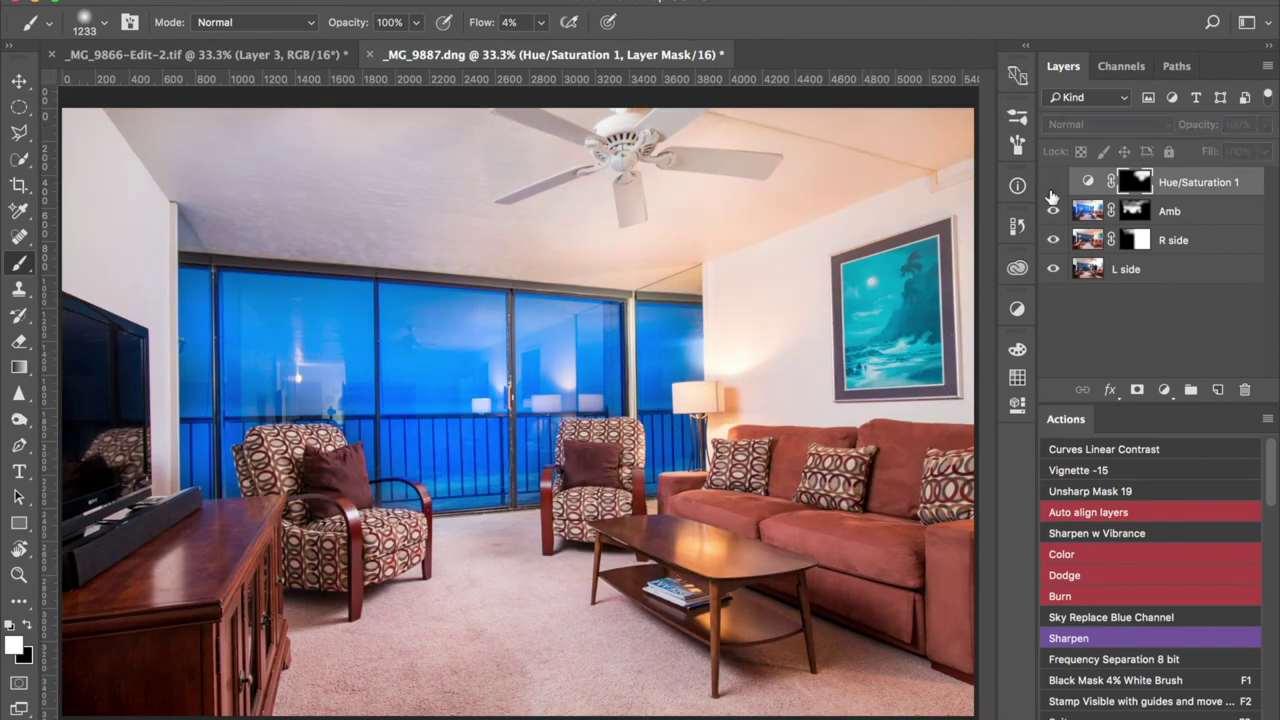
pyautogui.click(1053, 183)
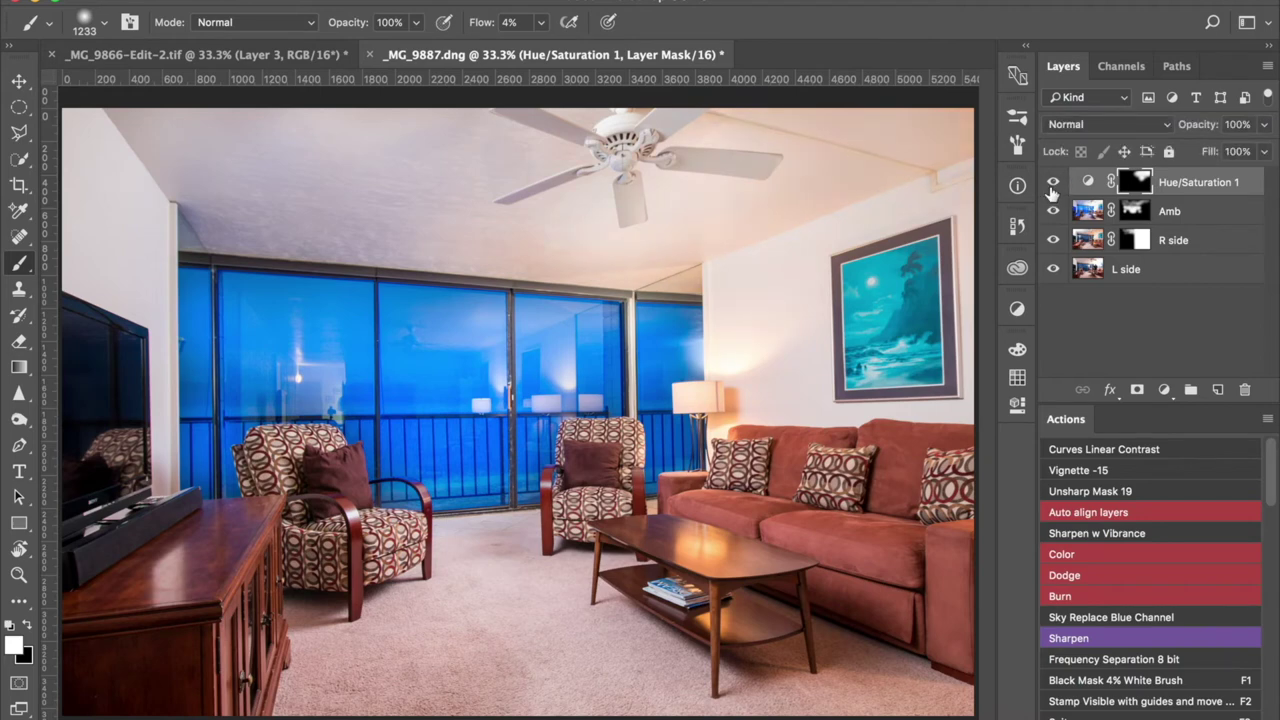
pyautogui.click(1054, 184)
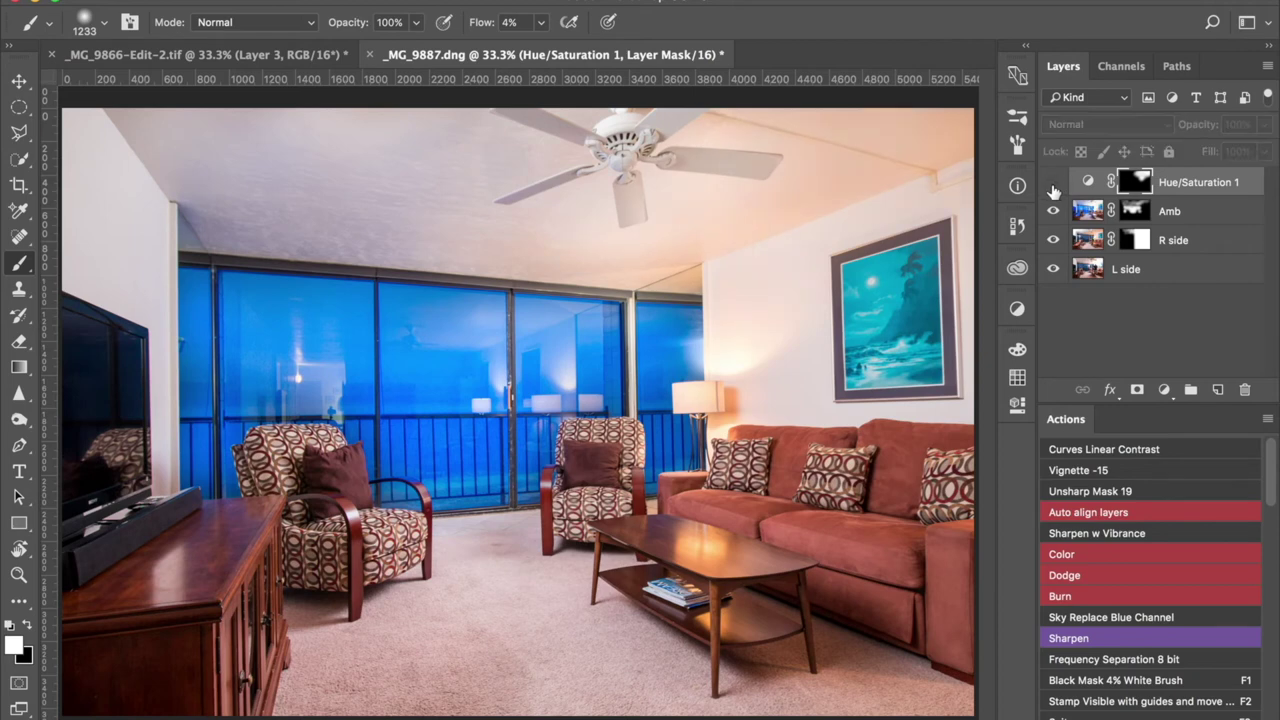
pyautogui.click(1052, 188)
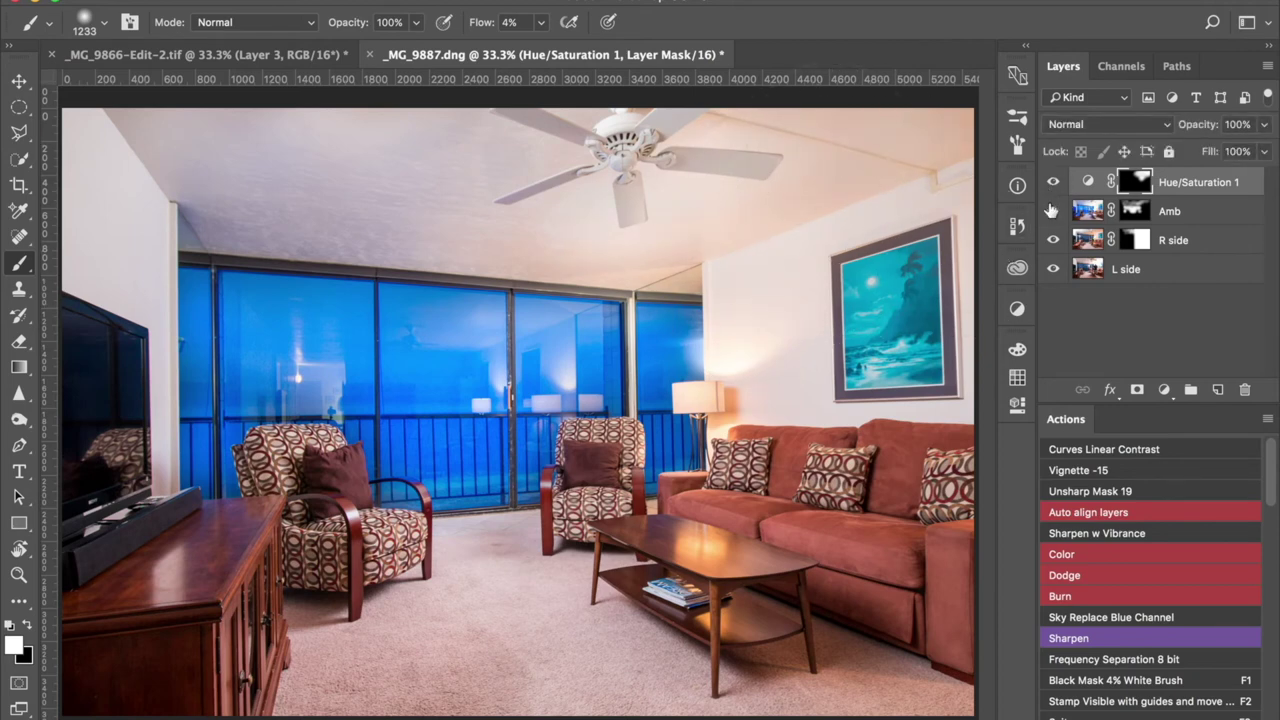
pyautogui.click(1054, 186)
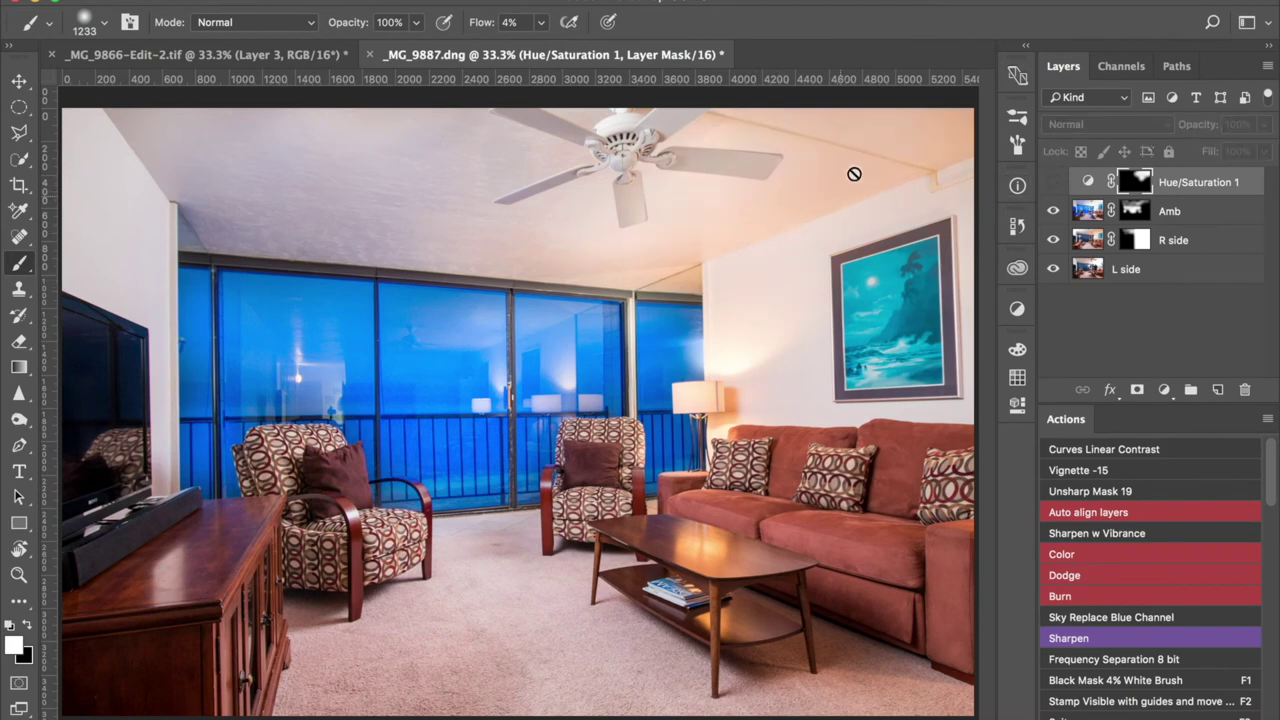
pyautogui.click(1052, 184)
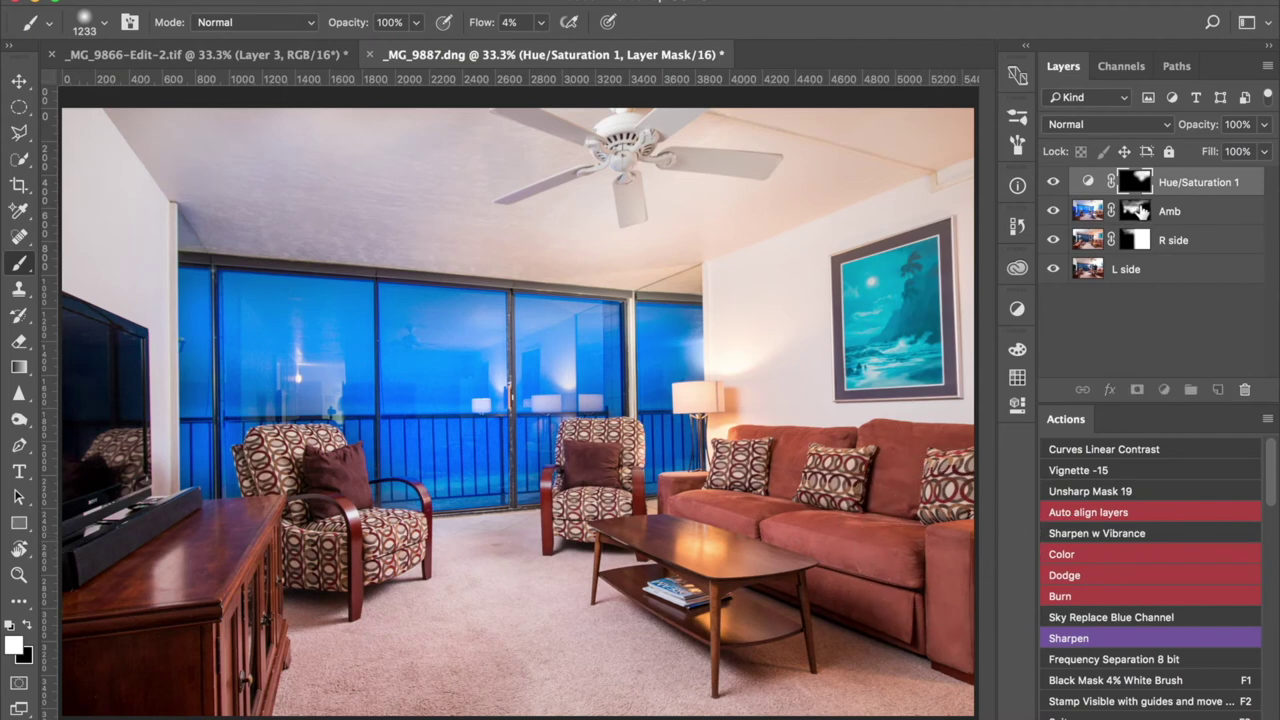
# Lightly paint the Amb mask over the coffee table, then duplicate the Amb layer as Amb copy
pyautogui.click(1141, 210)
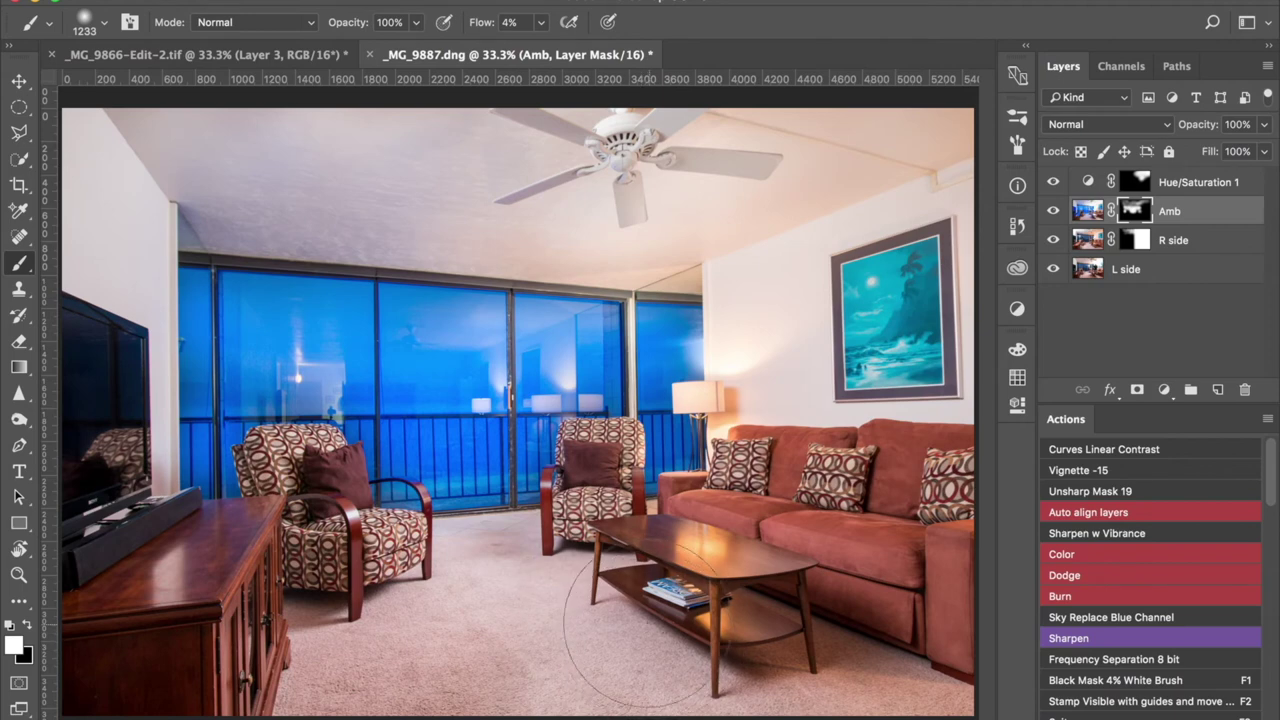
pyautogui.moveTo(643, 628)
pyautogui.mouseDown()
pyautogui.moveTo(680, 590)
pyautogui.moveTo(650, 600)
pyautogui.moveTo(680, 585)
pyautogui.moveTo(663, 578)
pyautogui.mouseUp()
pyautogui.press('super+j')
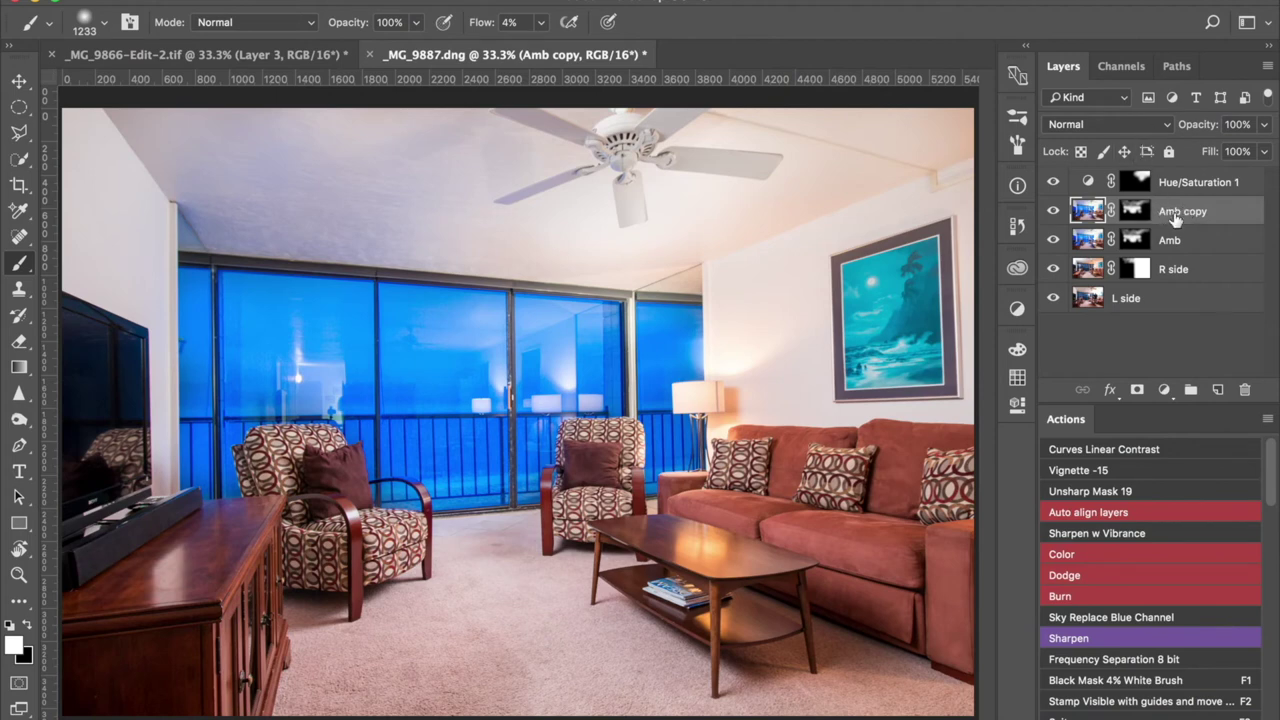
# Set Amb copy to Luminosity blend mode and paint its mask across the carpet
pyautogui.click(1155, 122)
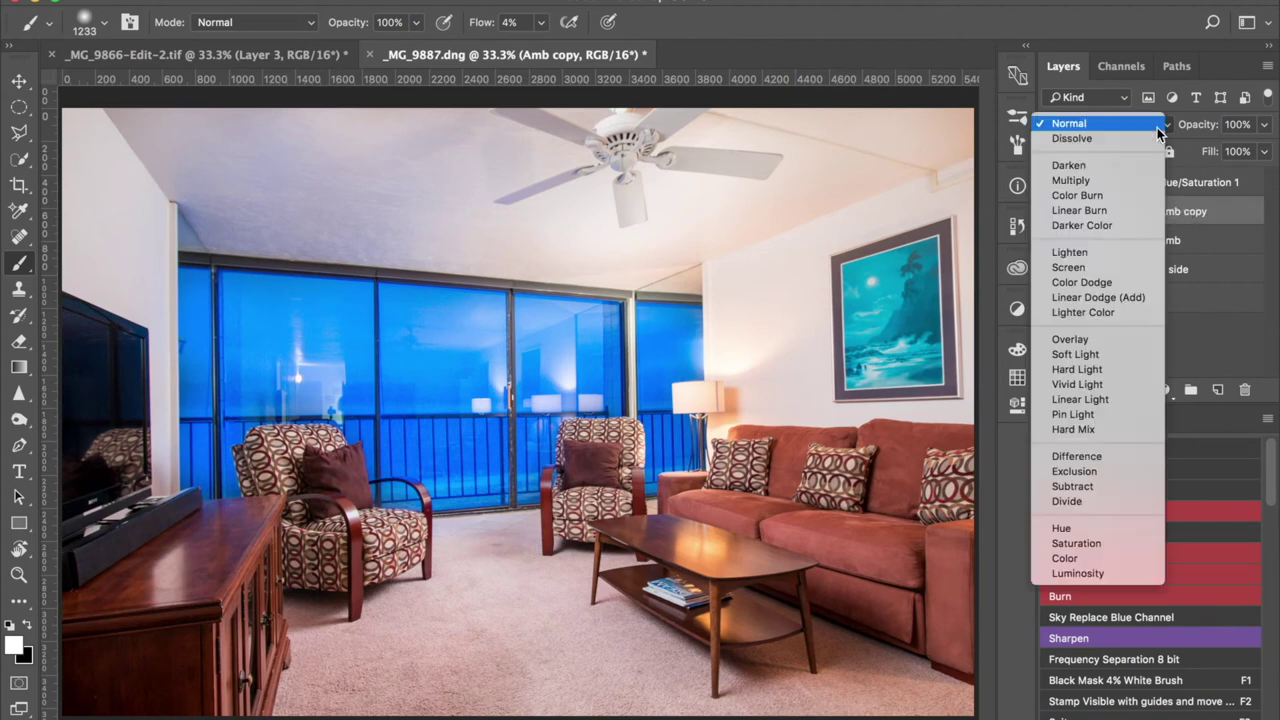
pyautogui.click(1086, 575)
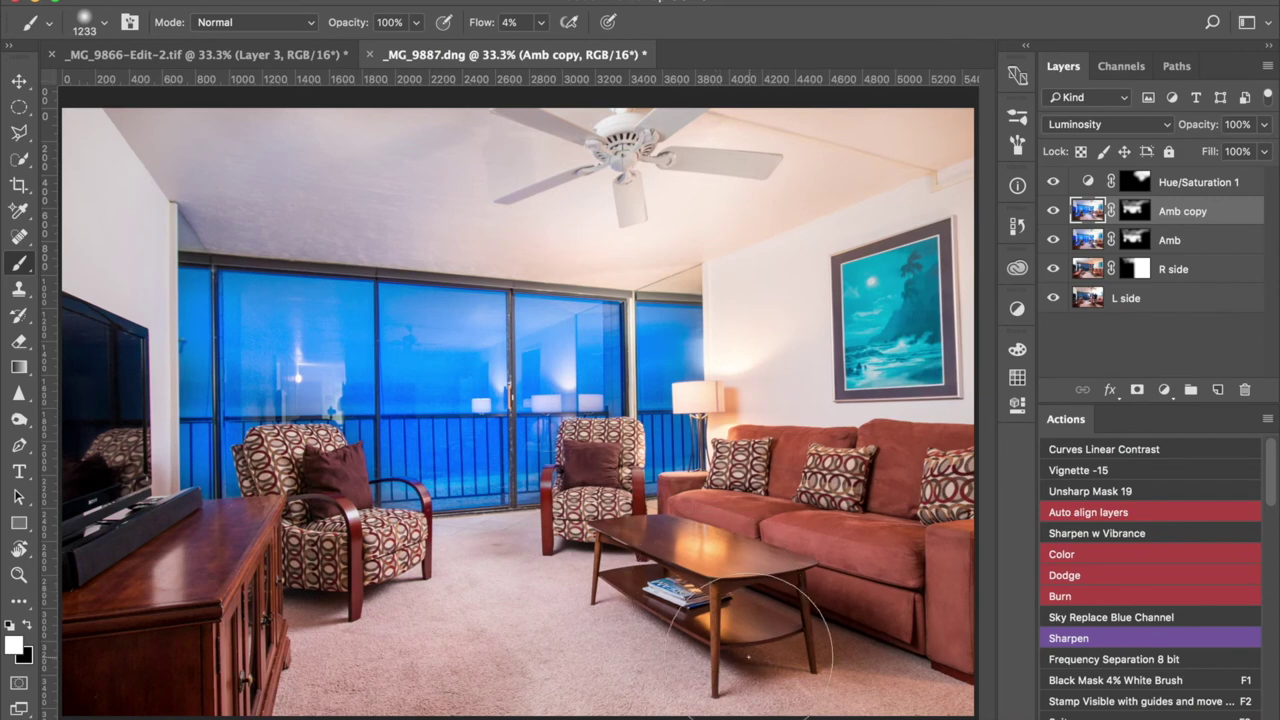
pyautogui.click(1133, 213)
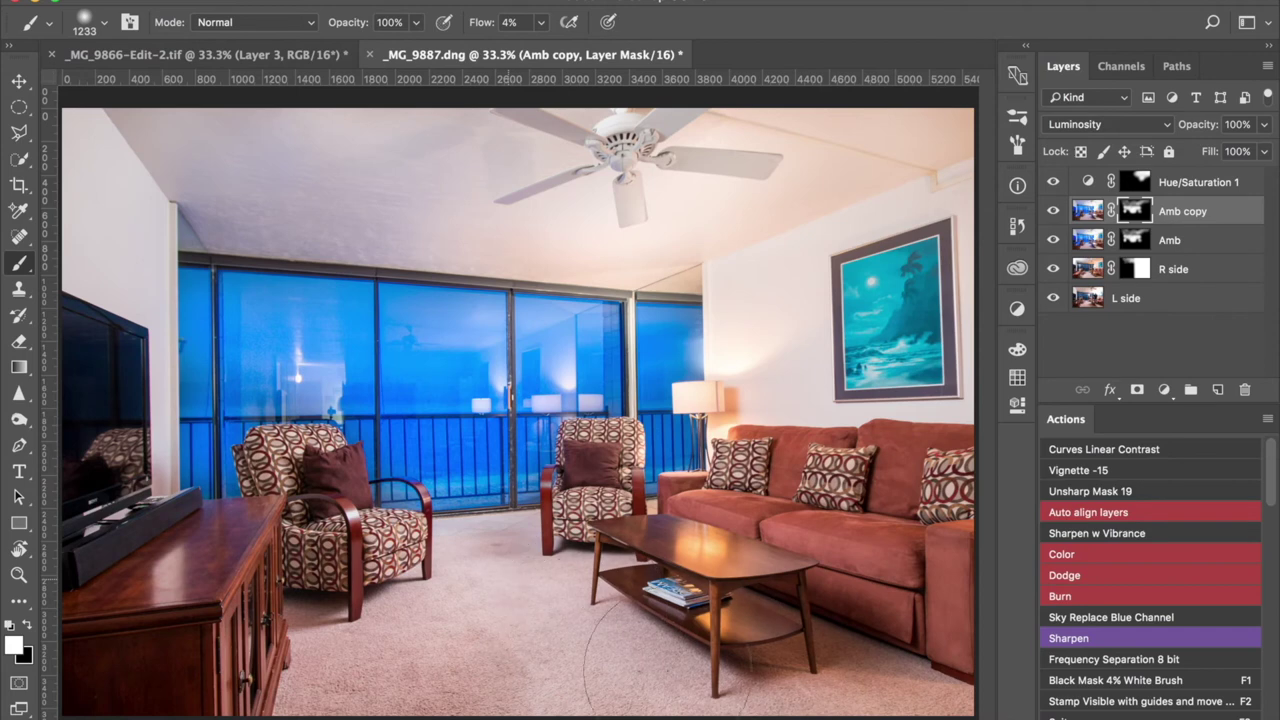
pyautogui.moveTo(524, 590)
pyautogui.mouseDown()
pyautogui.moveTo(486, 614)
pyautogui.moveTo(514, 643)
pyautogui.moveTo(523, 614)
pyautogui.moveTo(572, 643)
pyautogui.moveTo(719, 667)
pyautogui.moveTo(721, 706)
pyautogui.moveTo(866, 622)
pyautogui.moveTo(870, 690)
pyautogui.mouseUp()
pyautogui.moveTo(686, 682)
pyautogui.mouseDown()
pyautogui.moveTo(585, 640)
pyautogui.moveTo(700, 652)
pyautogui.moveTo(720, 683)
pyautogui.moveTo(776, 683)
pyautogui.mouseUp()
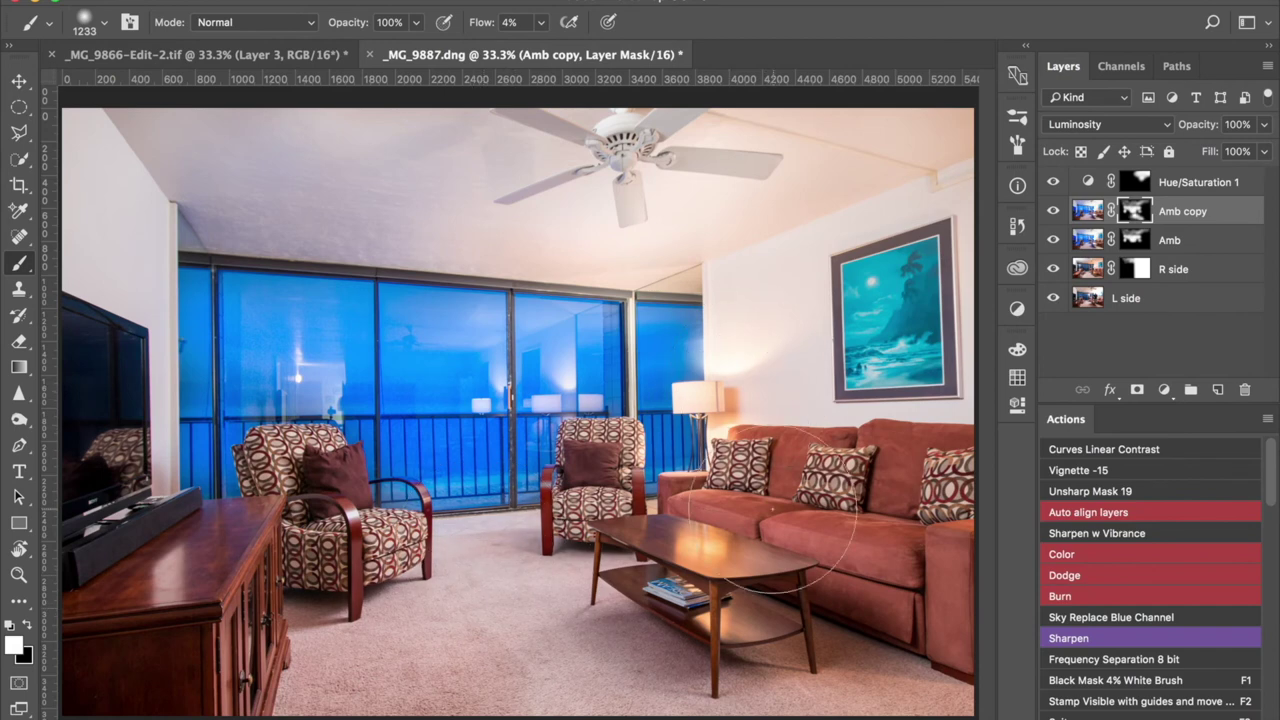
pyautogui.click(1191, 194)
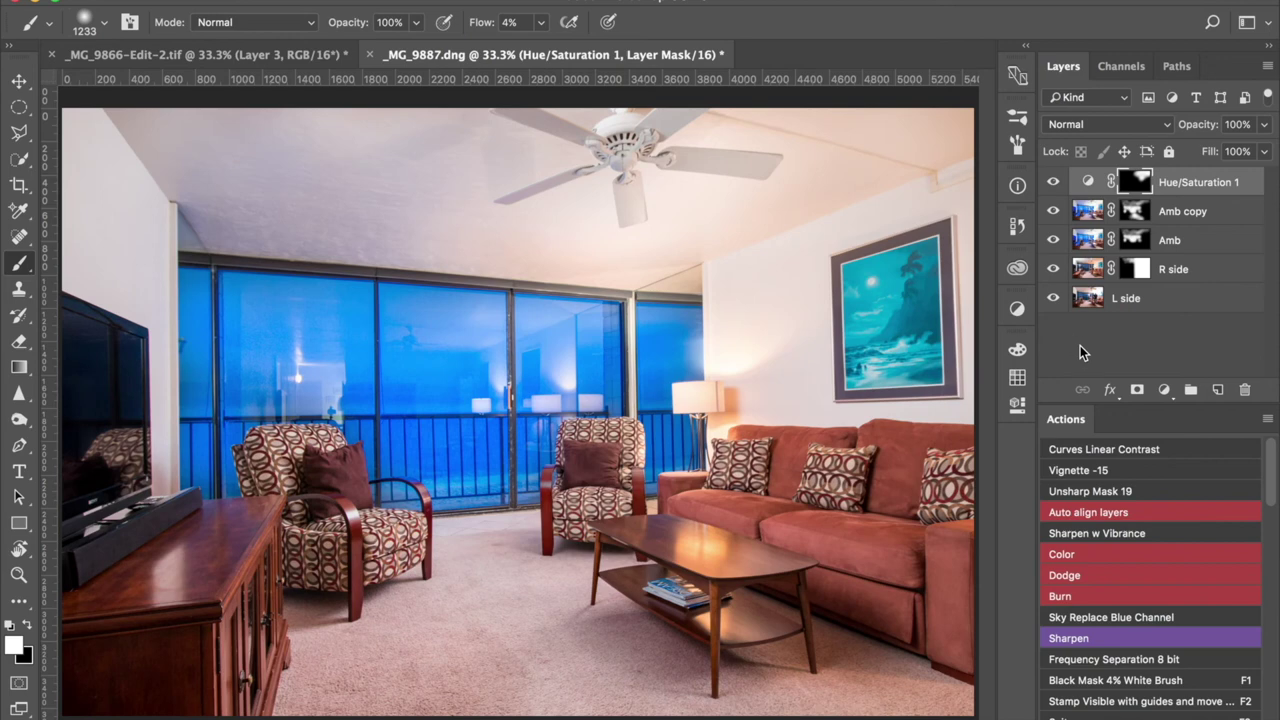
# Stamp visible layers into Layer 1, compare it on and off, and add a vertical guide along the window frame
pyautogui.hotkey('ctrl', 'alt', 'shift', 'e')
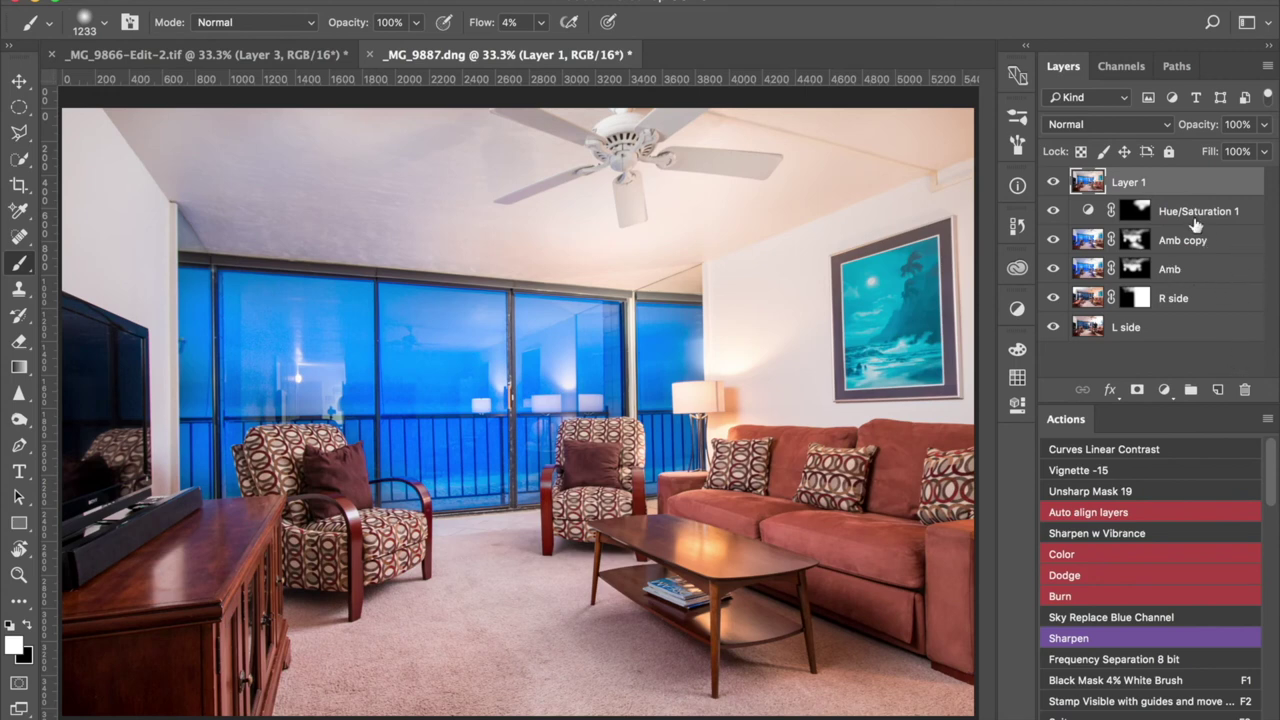
pyautogui.click(1051, 184)
pyautogui.click(1051, 190)
pyautogui.click(1051, 186)
pyautogui.click(1052, 188)
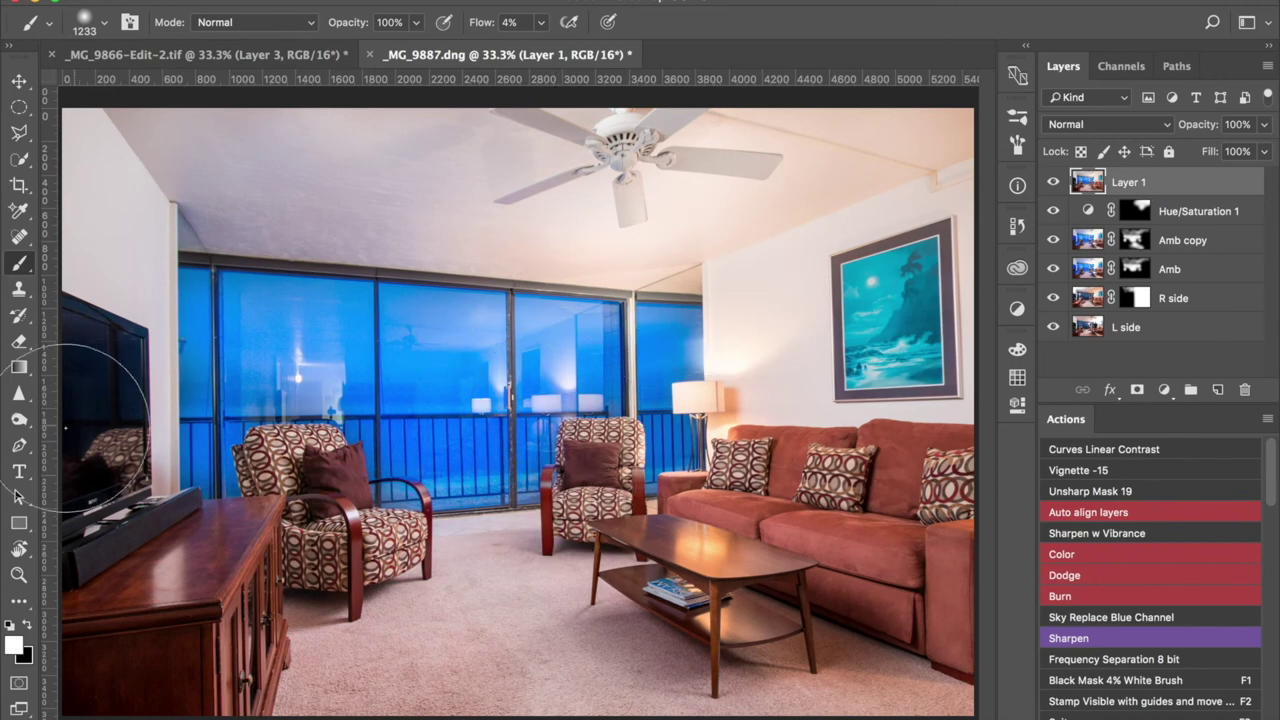
pyautogui.moveTo(48, 428)
pyautogui.mouseDown()
pyautogui.moveTo(105, 400)
pyautogui.moveTo(510, 418)
pyautogui.moveTo(706, 407)
pyautogui.moveTo(545, 420)
pyautogui.moveTo(510, 432)
pyautogui.moveTo(513, 445)
pyautogui.mouseUp()
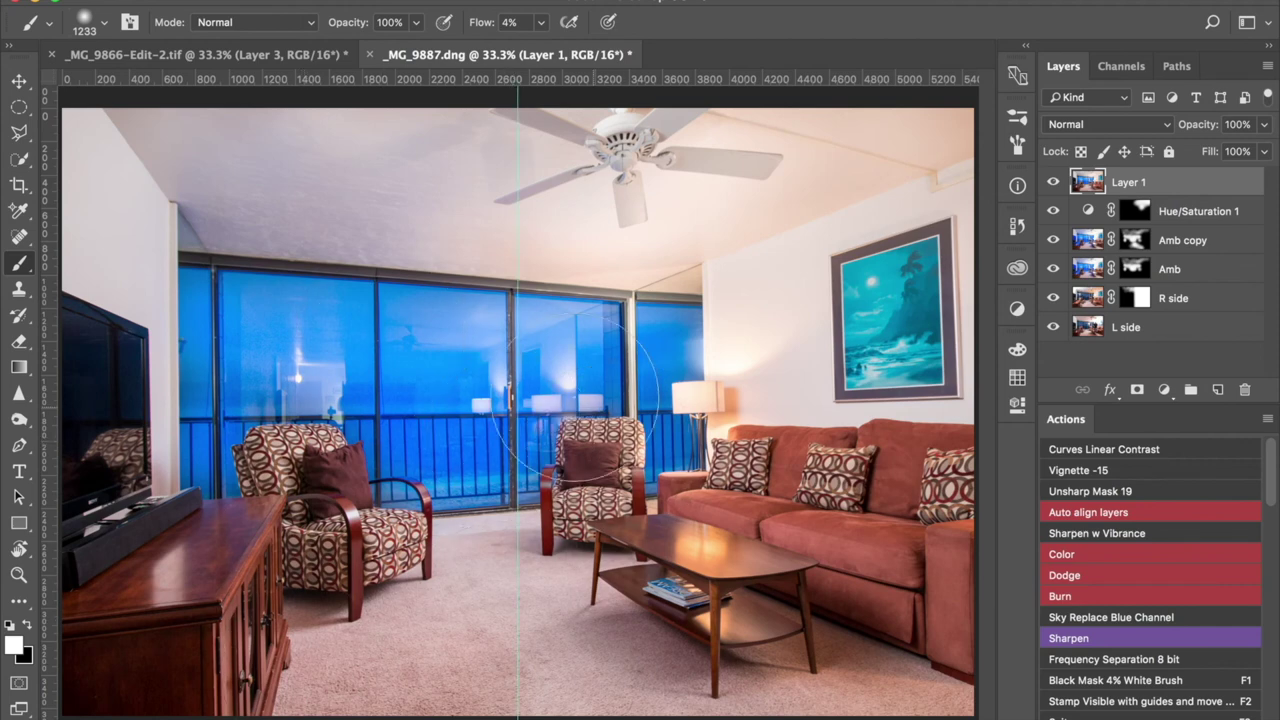
# Skew Layer 1 (101.86% width, -1.60°) so verticals match the guides, commit, and clear the guides
pyautogui.hotkey('ctrl', 't')
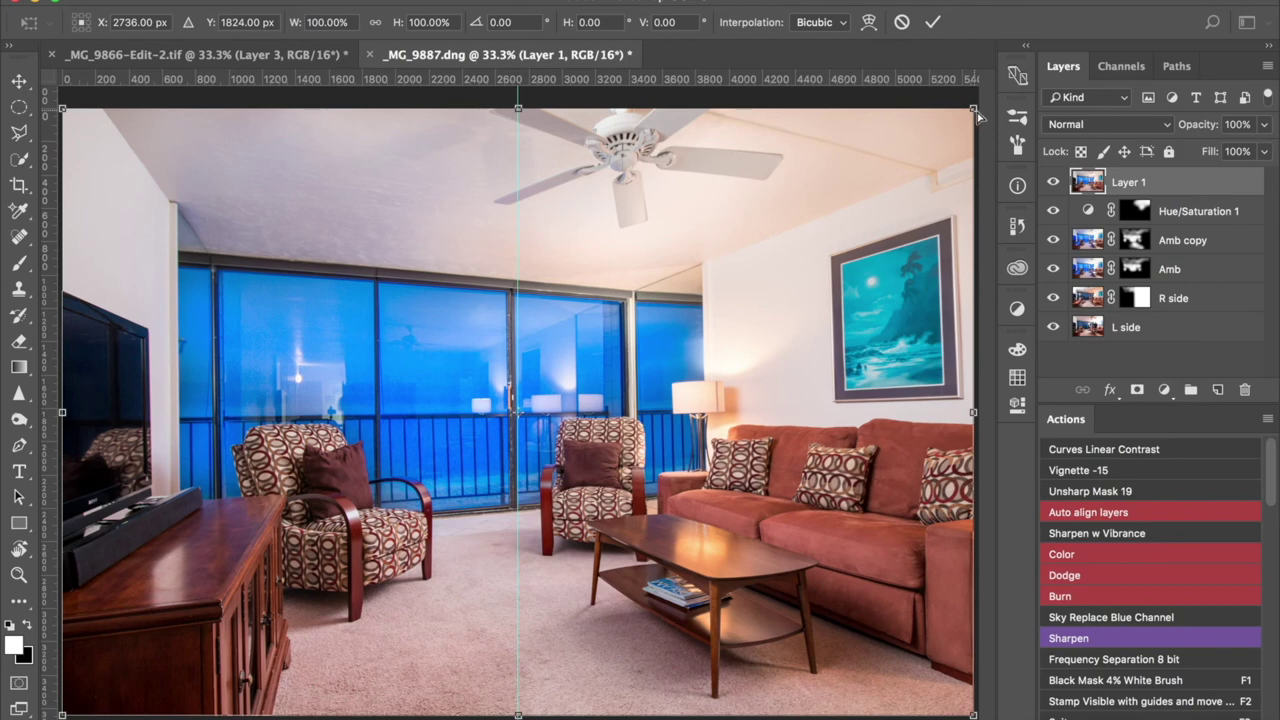
pyautogui.moveTo(978, 117); pyautogui.dragTo(988, 121)
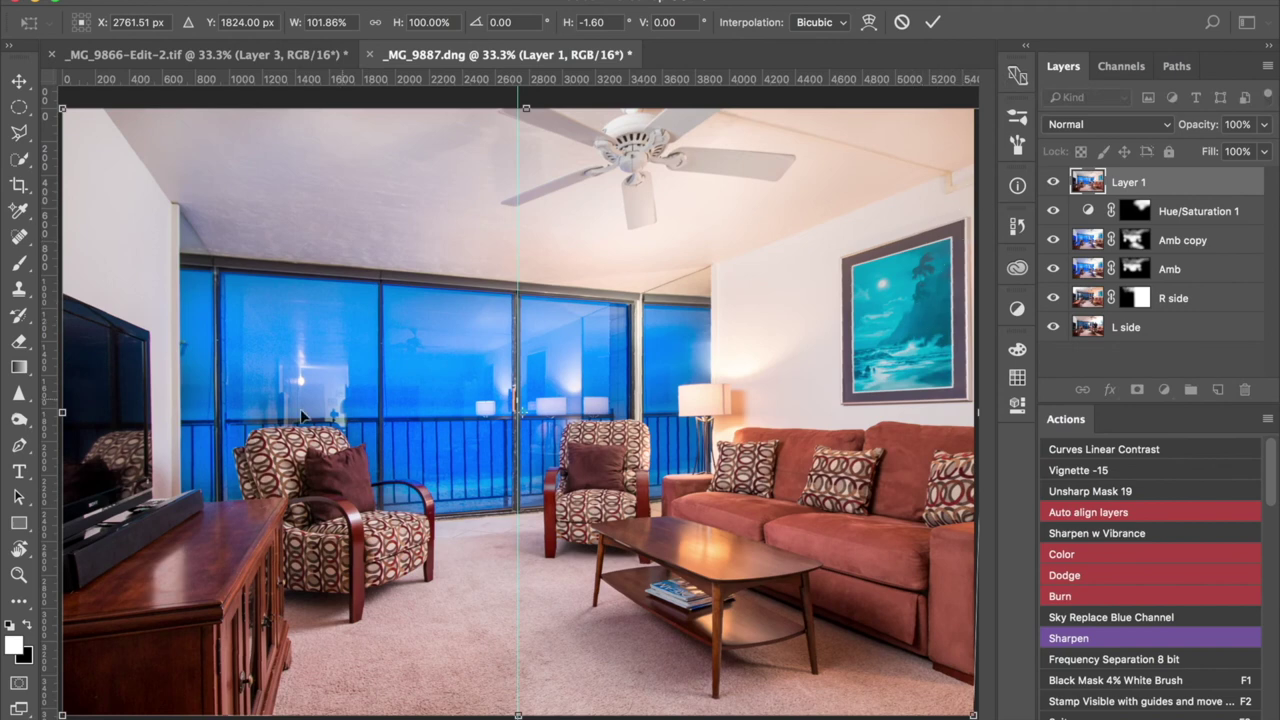
pyautogui.moveTo(44, 472)
pyautogui.mouseDown()
pyautogui.moveTo(355, 476)
pyautogui.moveTo(403, 462)
pyautogui.moveTo(175, 500)
pyautogui.moveTo(66, 480)
pyautogui.mouseUp()
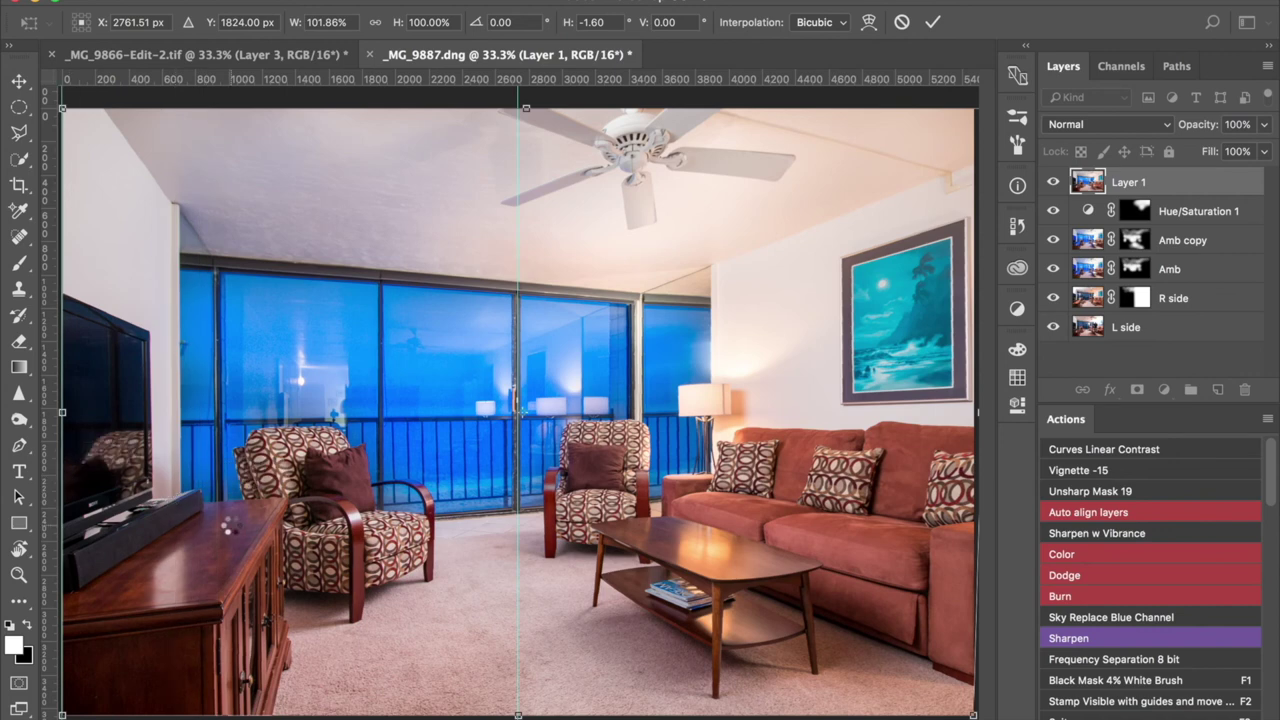
pyautogui.press('Return')
pyautogui.press('b')
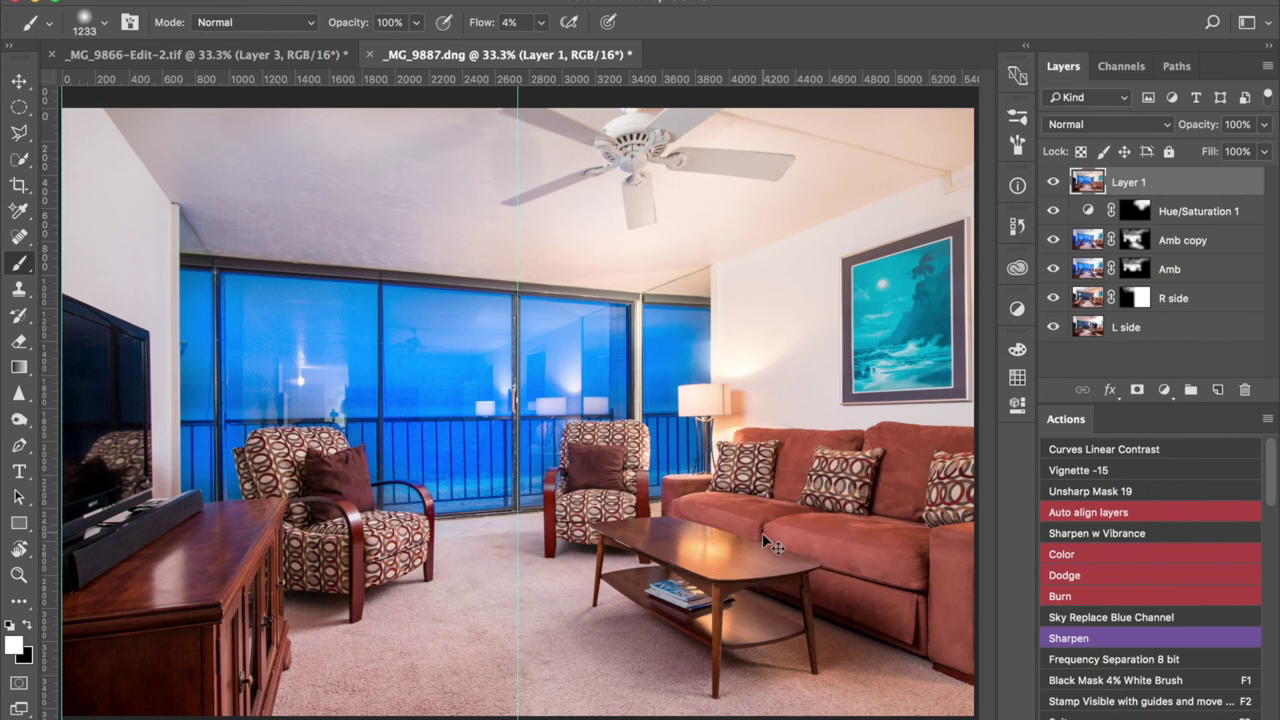
pyautogui.press('super+semicolon')
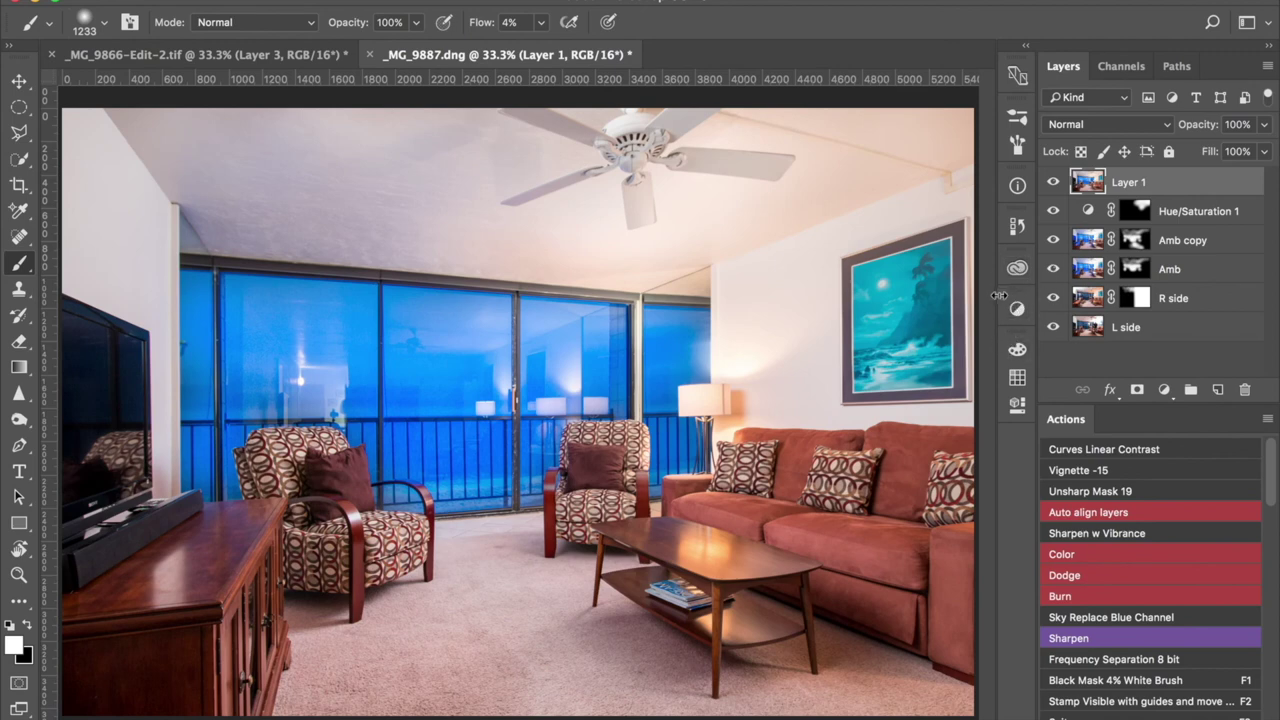
# Save the composite and open _MG_9880-Edit-2.tif from Lightroom for editing in Photoshop
pyautogui.press('super+s')
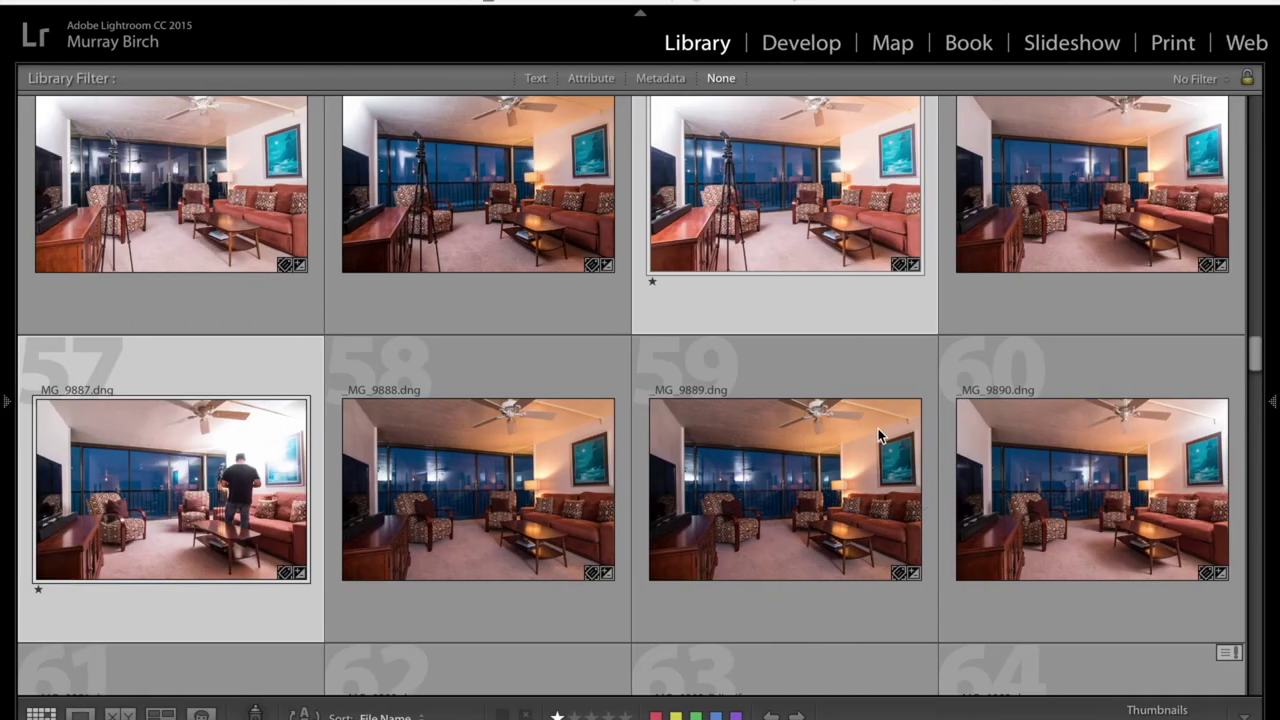
pyautogui.moveTo(879, 435)
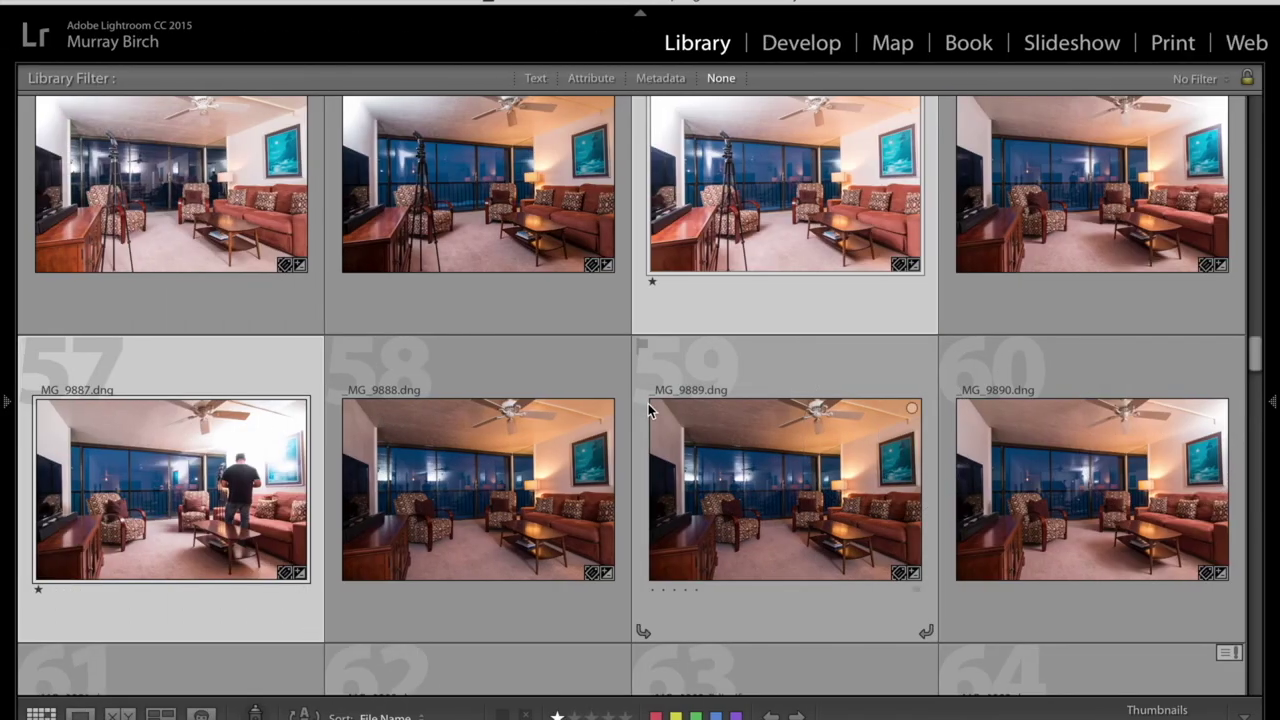
pyautogui.scroll(3, 687, 365)
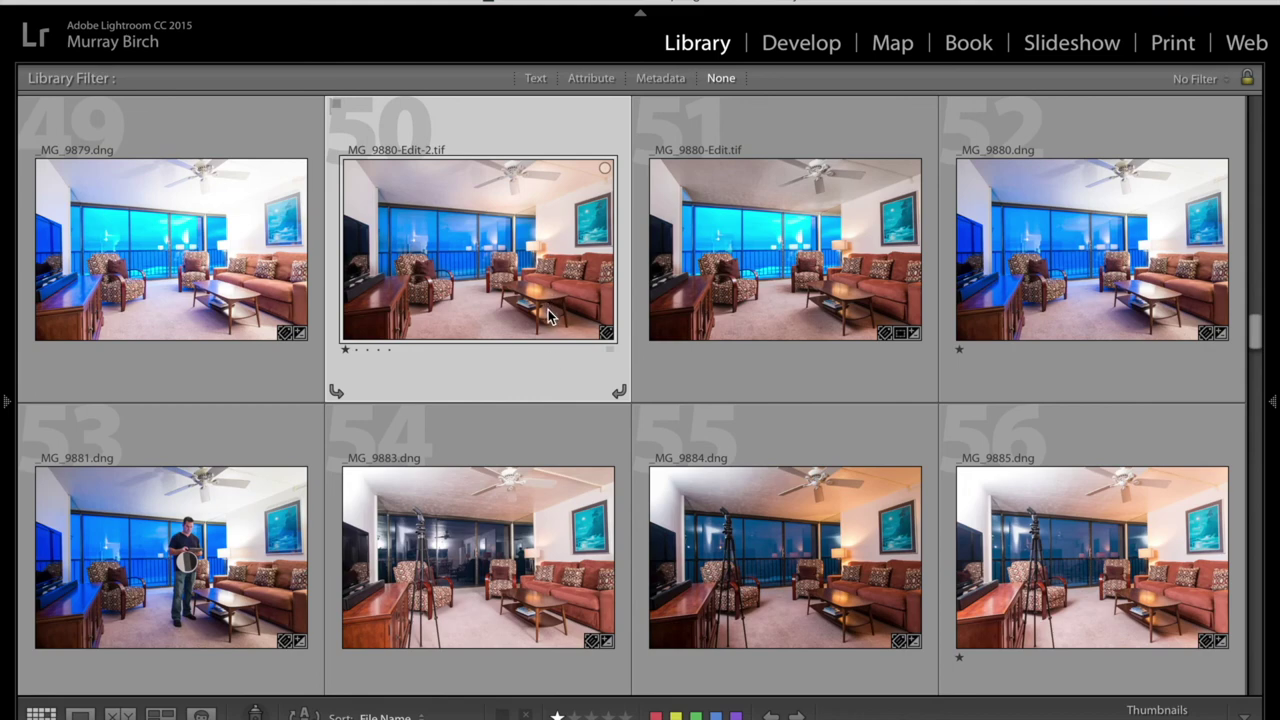
pyautogui.press('super+e')
pyautogui.click(779, 377)
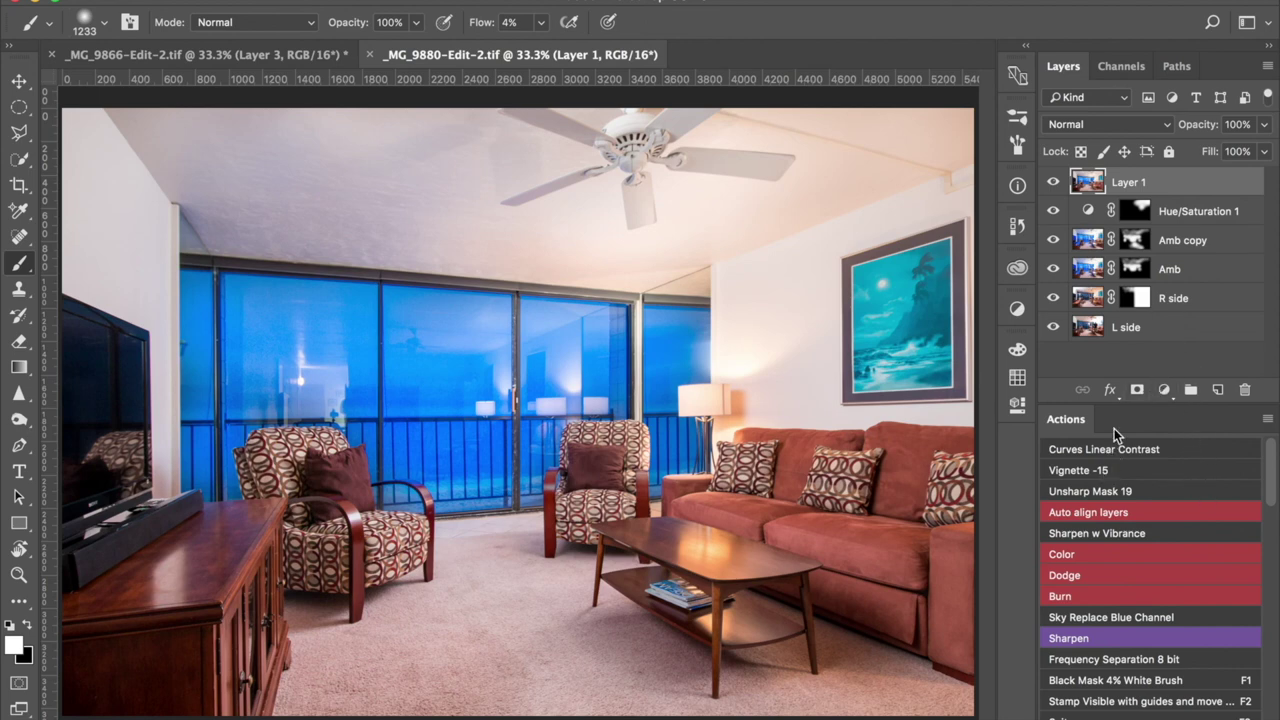
# Run the Sharpen w Vibrance action at 75% group opacity, compare it on and off, and save
pyautogui.click(1128, 534)
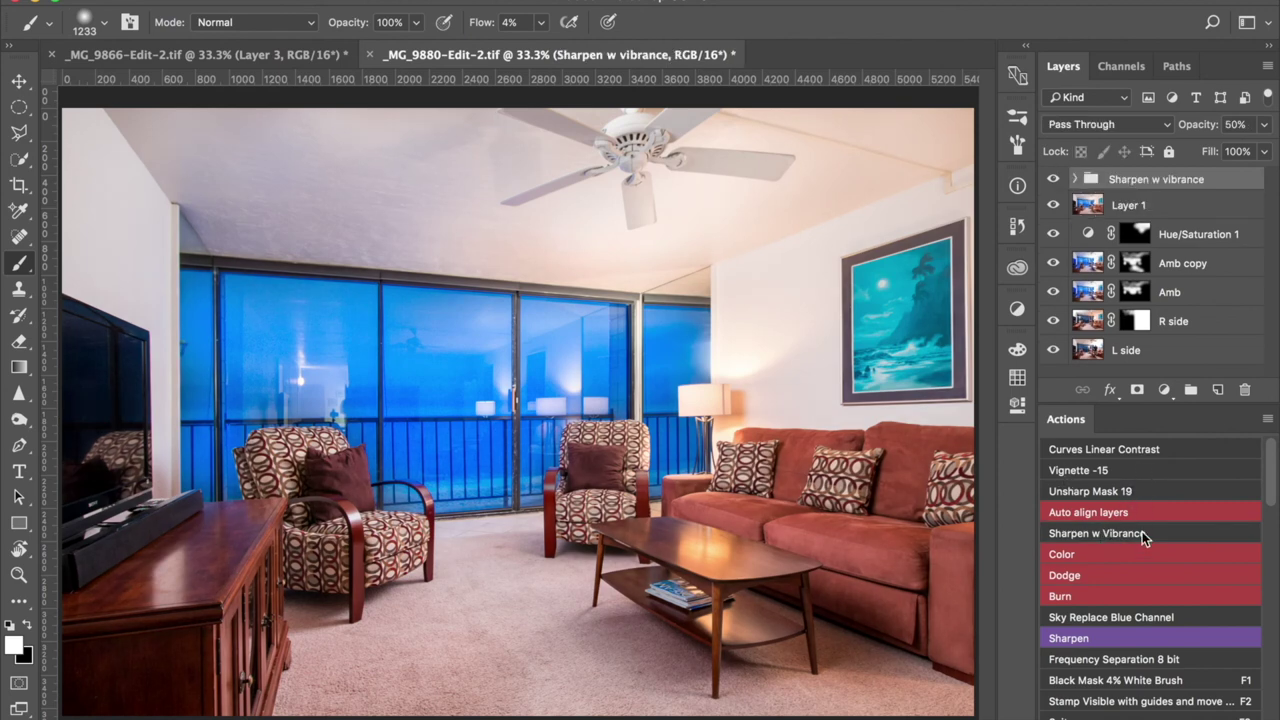
pyautogui.click(1052, 180)
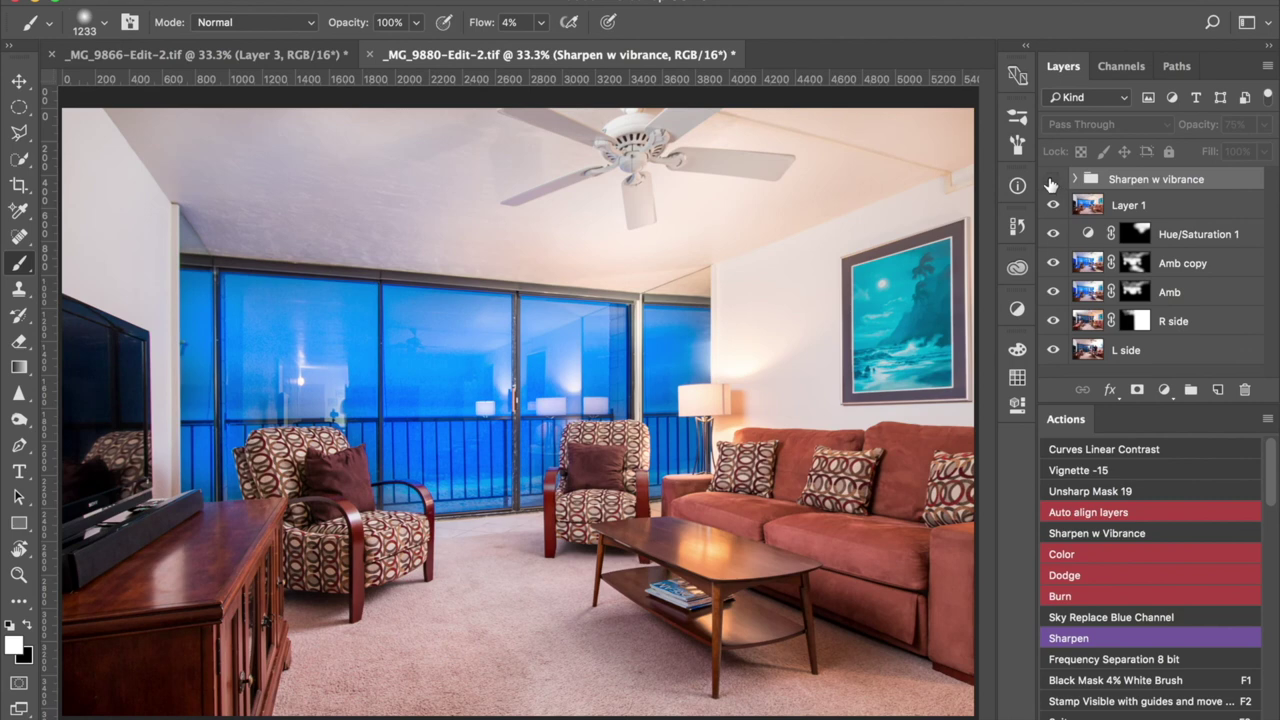
pyautogui.click(1052, 181)
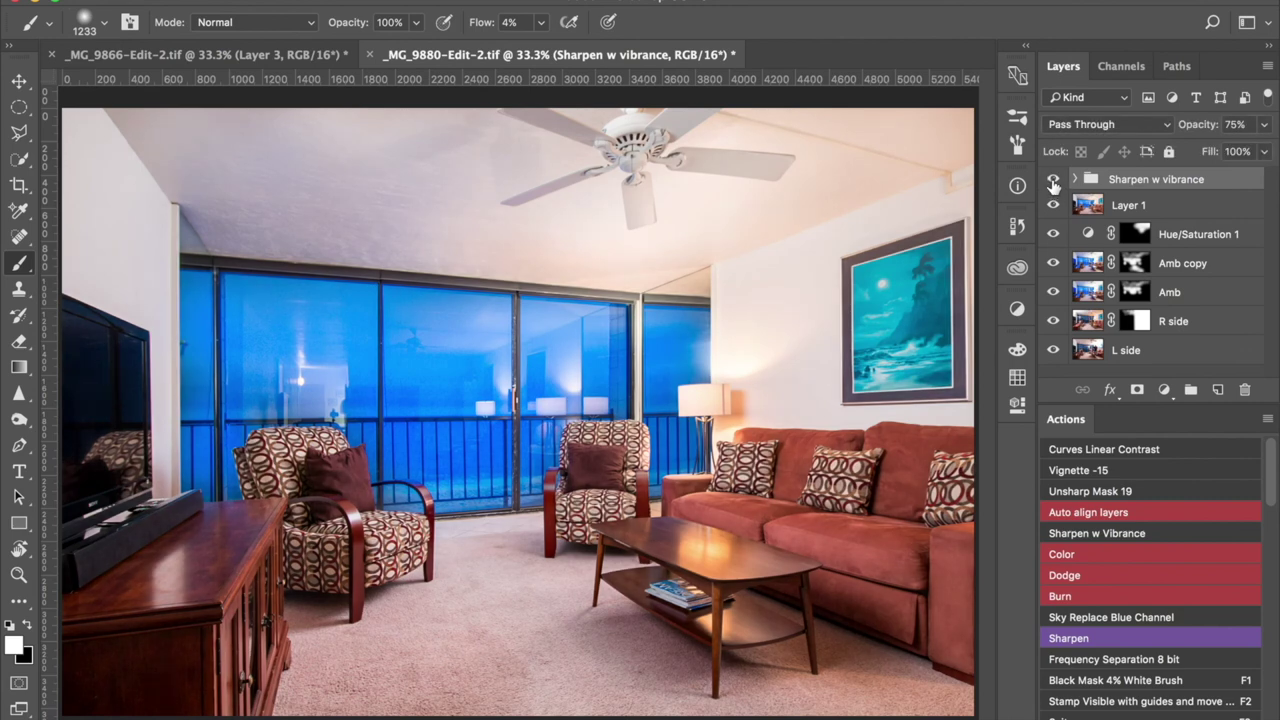
pyautogui.click(1052, 180)
pyautogui.click(1053, 180)
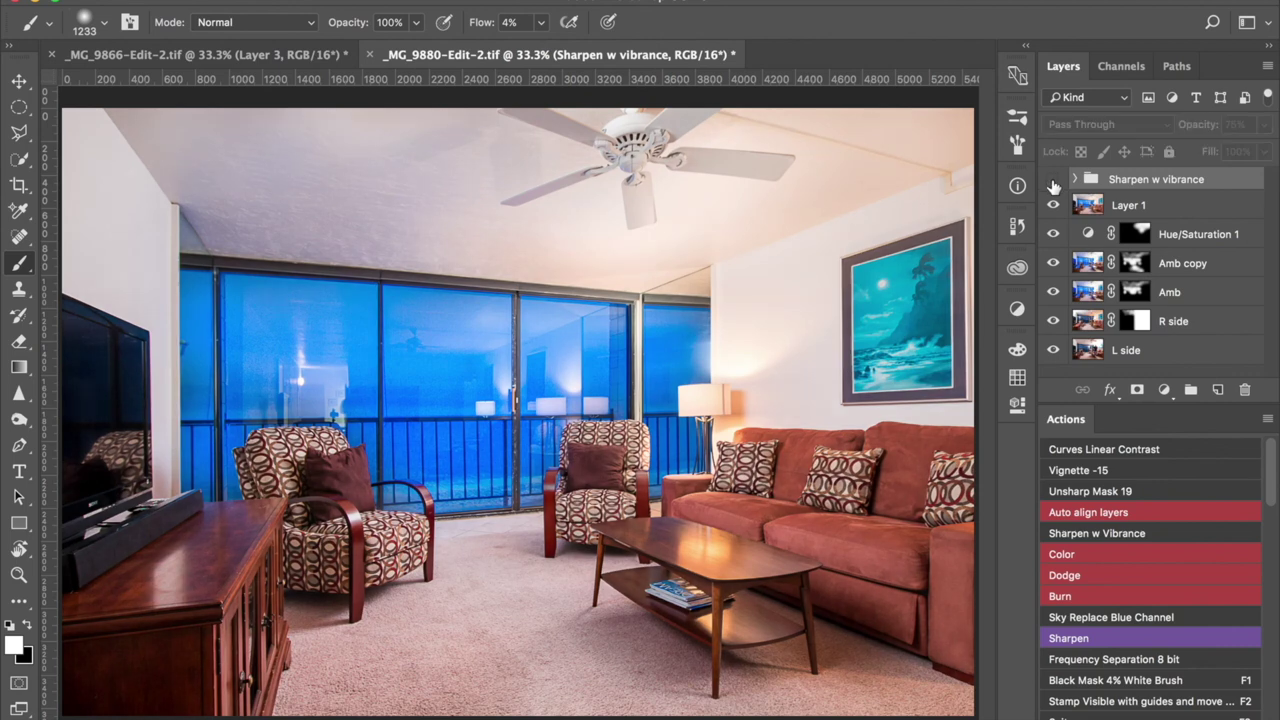
pyautogui.click(1053, 181)
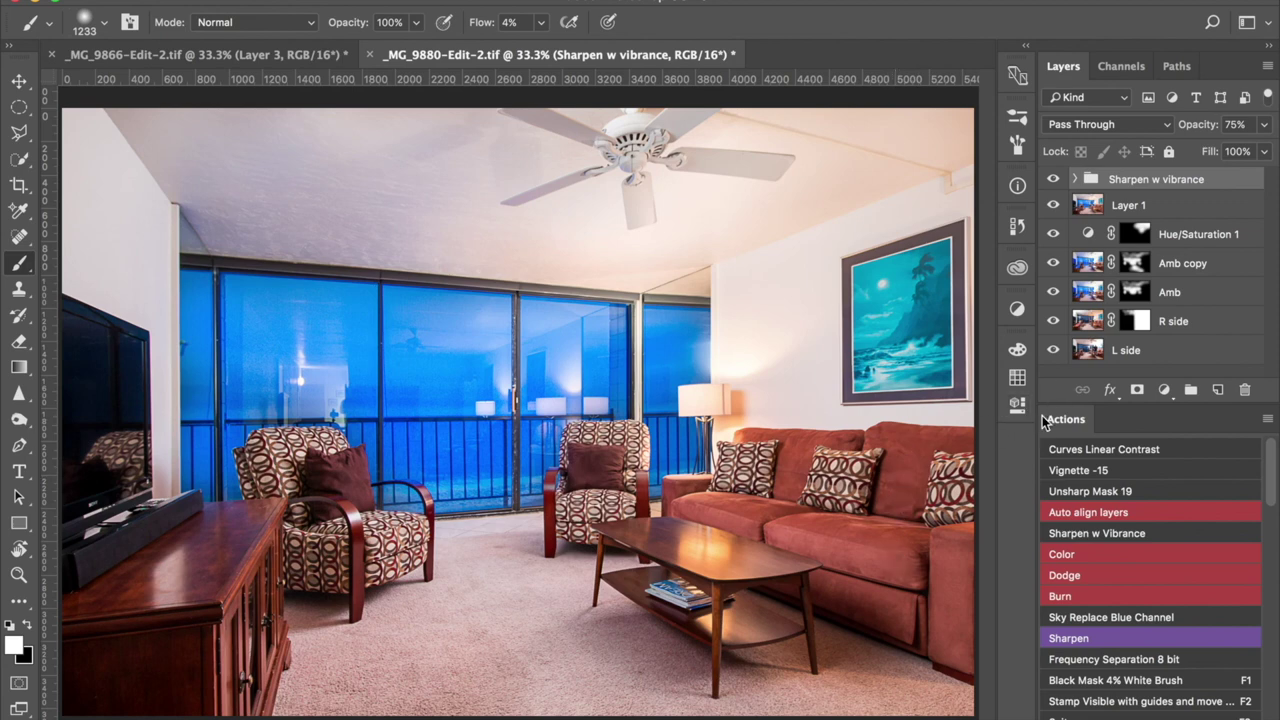
pyautogui.hotkey('ctrl', 's')
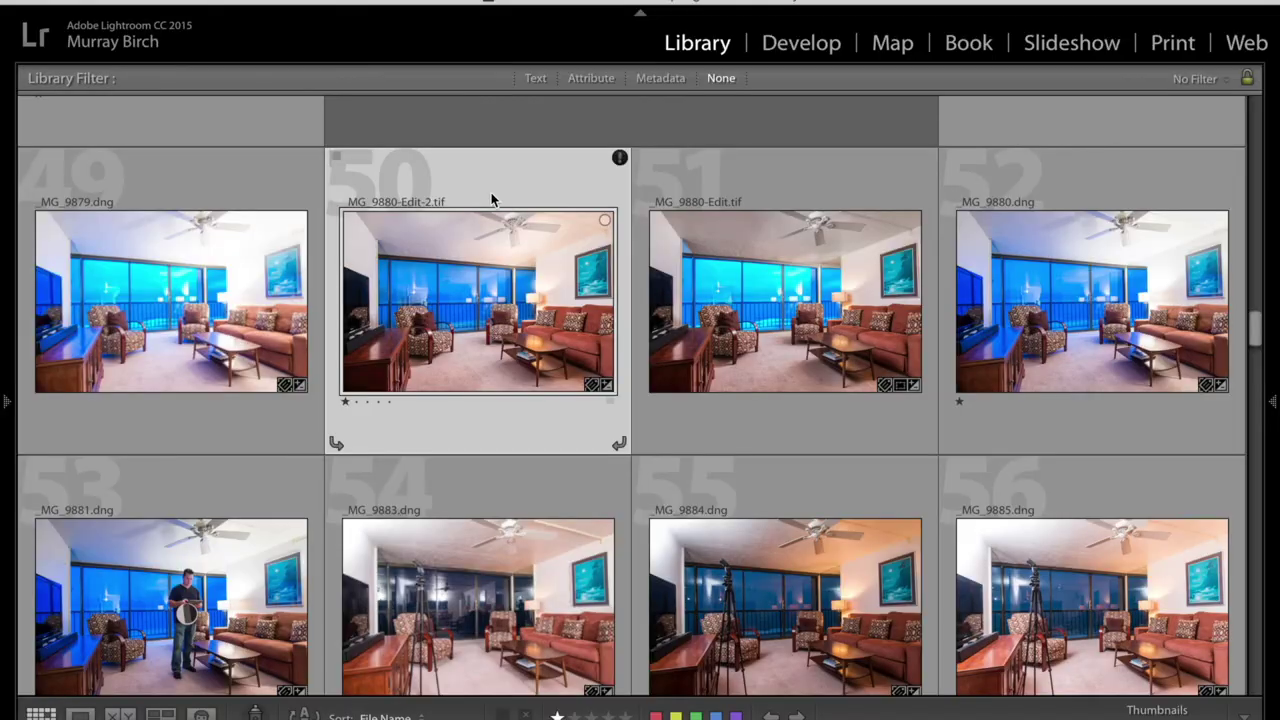
# Show the _MG_9880-Edit.tif photo alone in Lightroom, fitted to the view
pyautogui.click(688, 280)
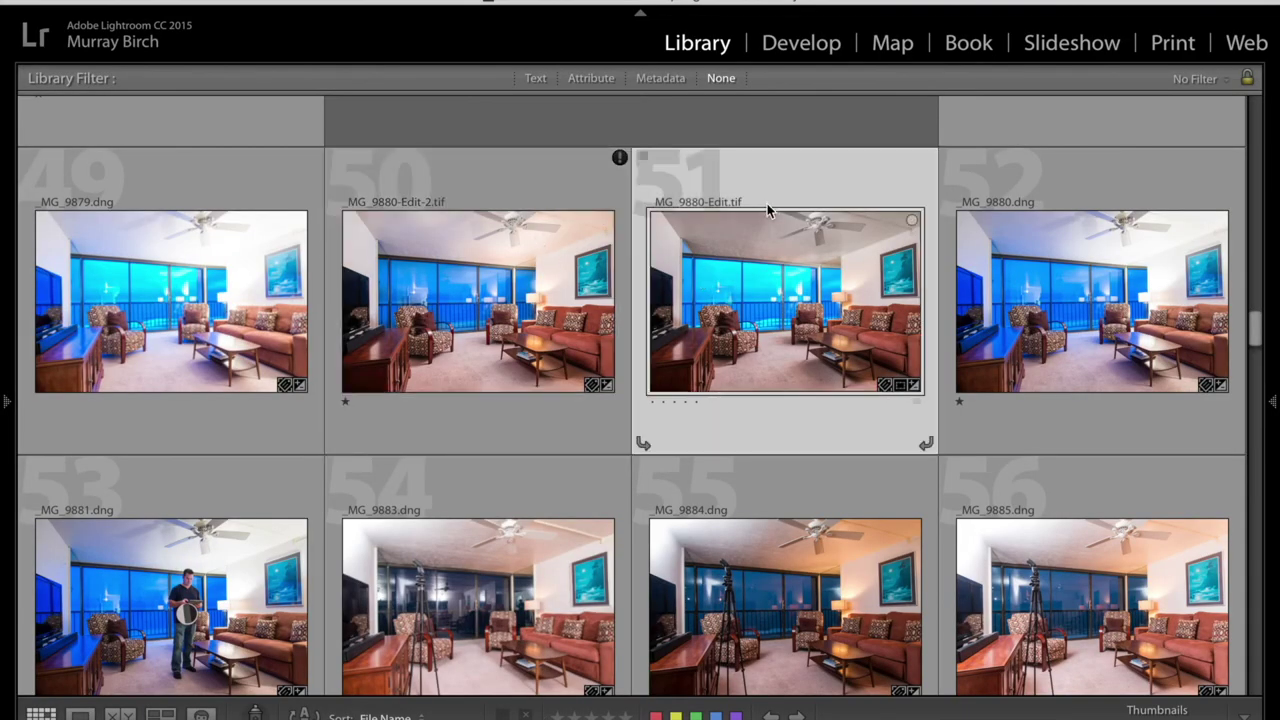
pyautogui.press('z')
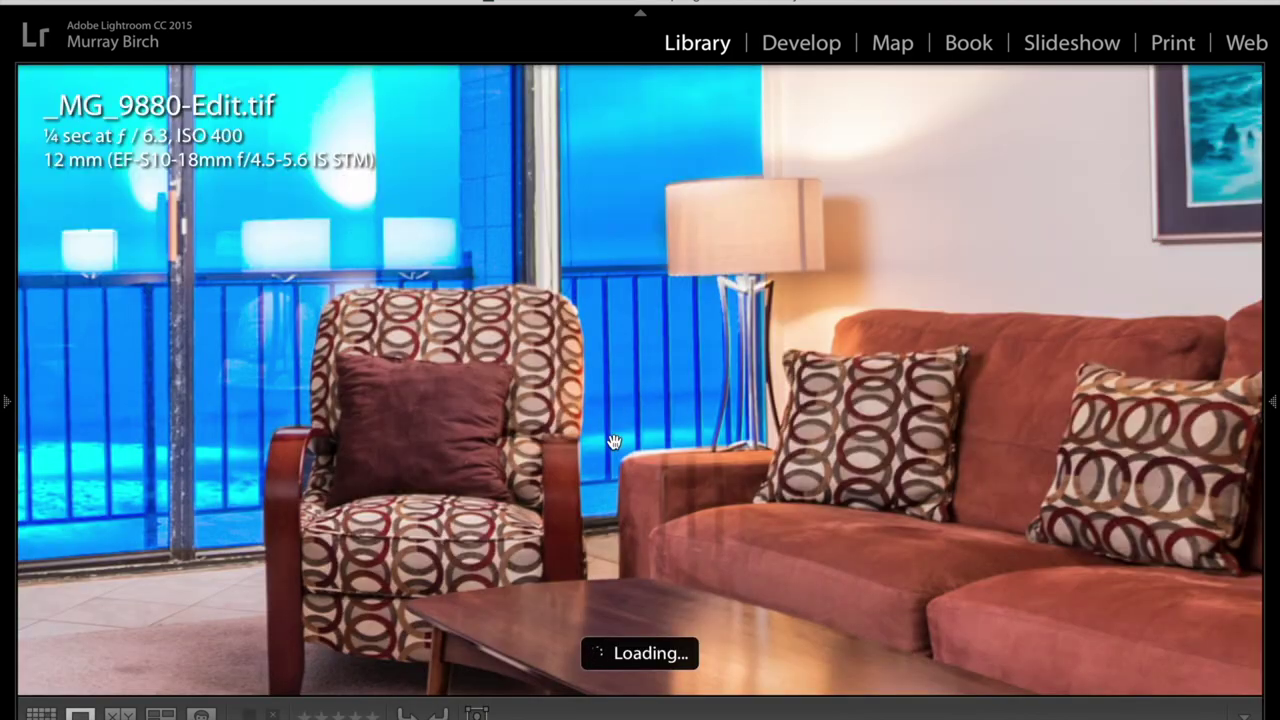
pyautogui.click(608, 431)
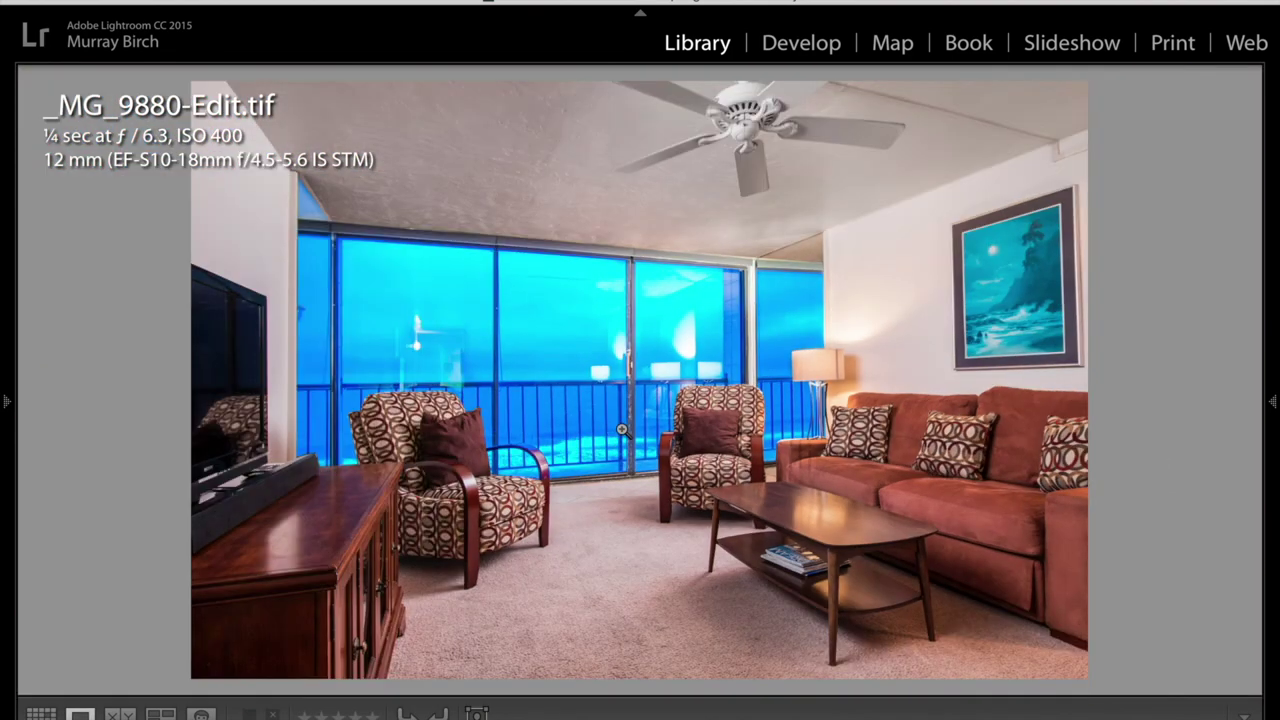